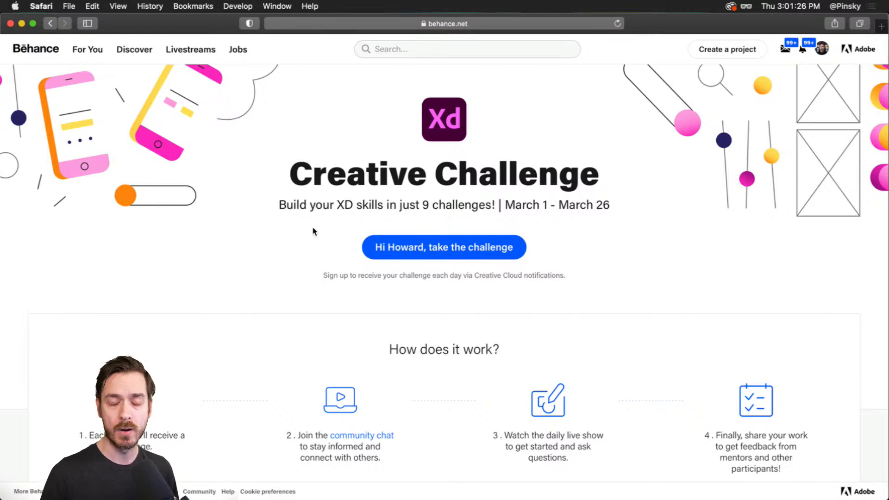
Review how the XD Creative Challenge works on Behance, then switch to Discord and view the Challenge #8 announcement and feedback channels
scroll(311, 227, down, 5)
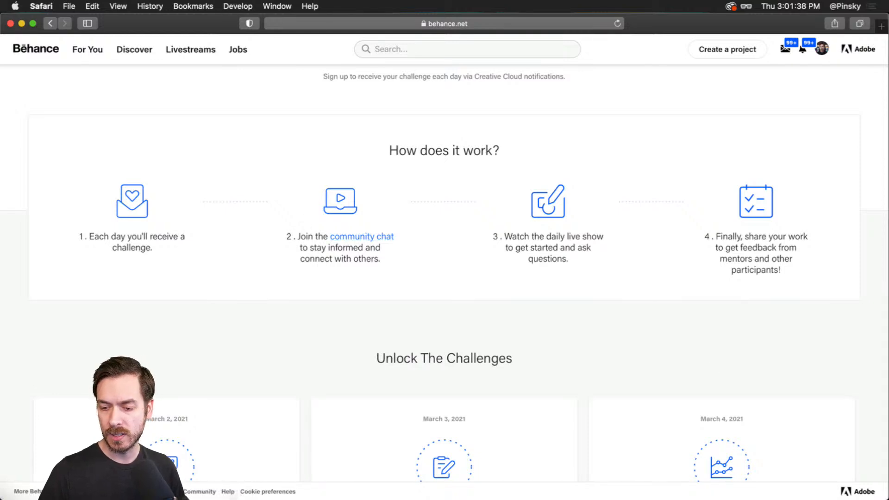
key(super+Tab)
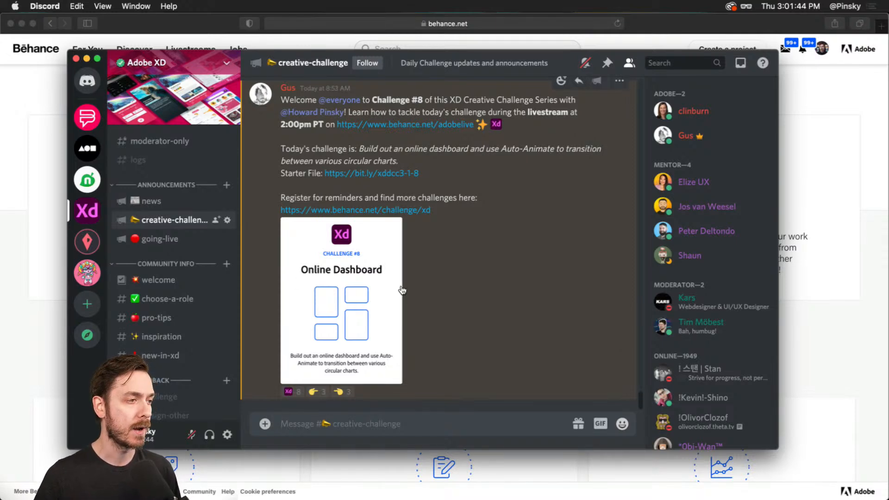
scroll(139, 262, down, 5)
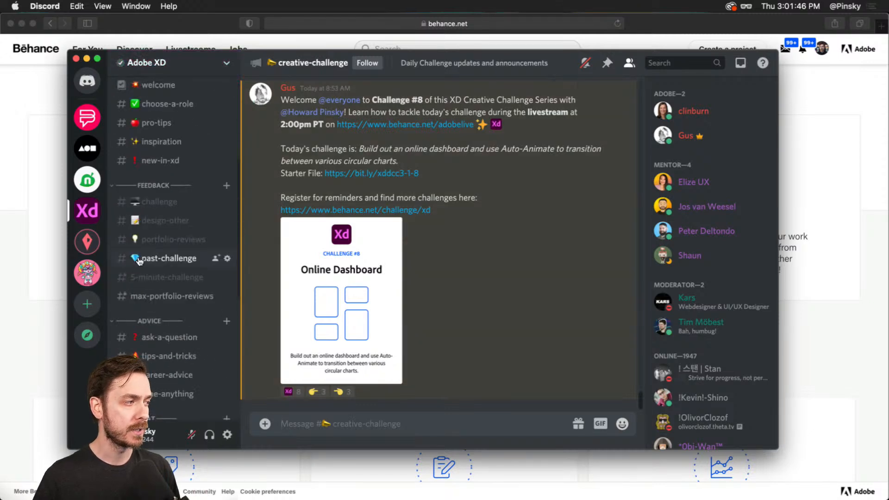
scroll(144, 255, down, 2)
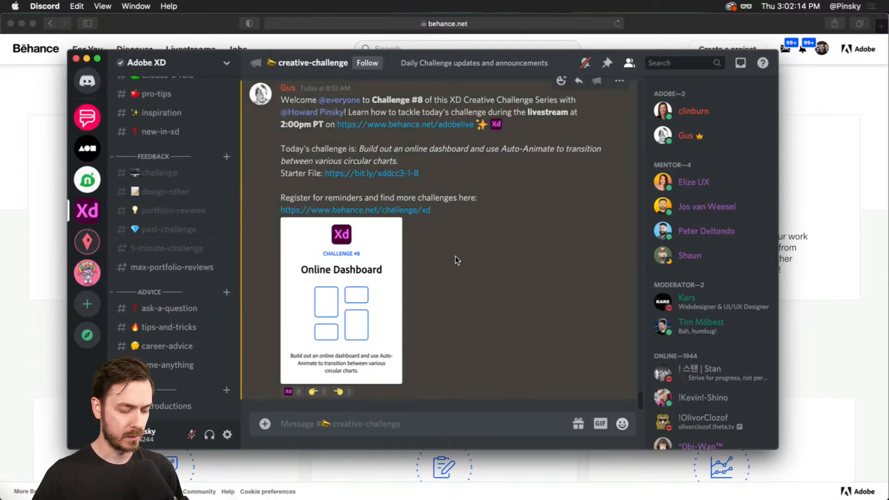
Switch back to Behance and browse the unlocked challenge cards from Pricing Table through Online Dashboard
key(super+Tab)
scroll(587, 282, down, 5)
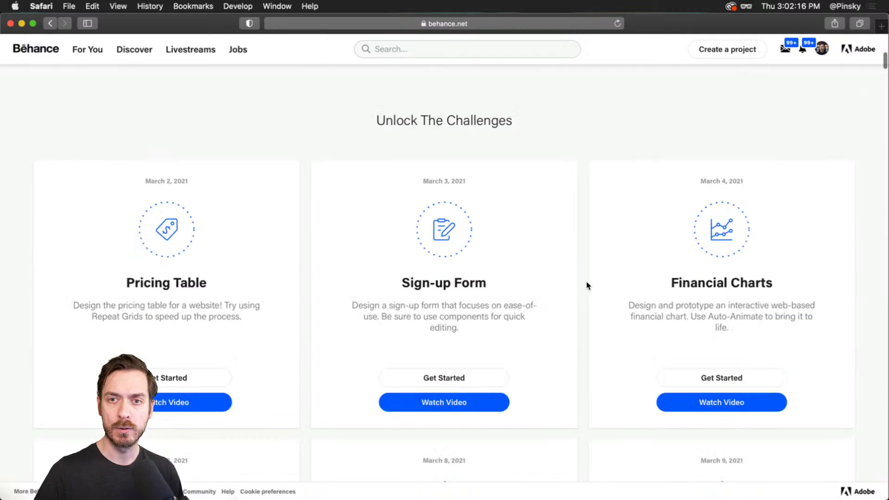
scroll(585, 282, down, 2)
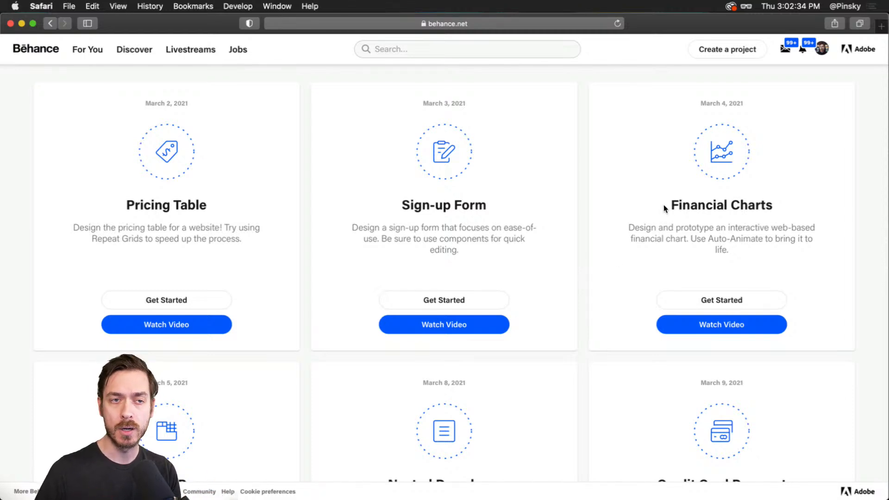
scroll(663, 208, down, 5)
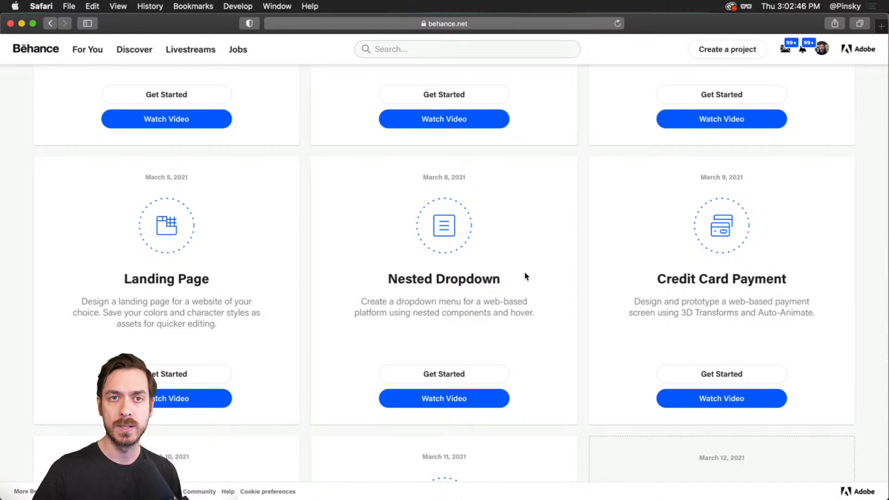
scroll(525, 276, down, 3)
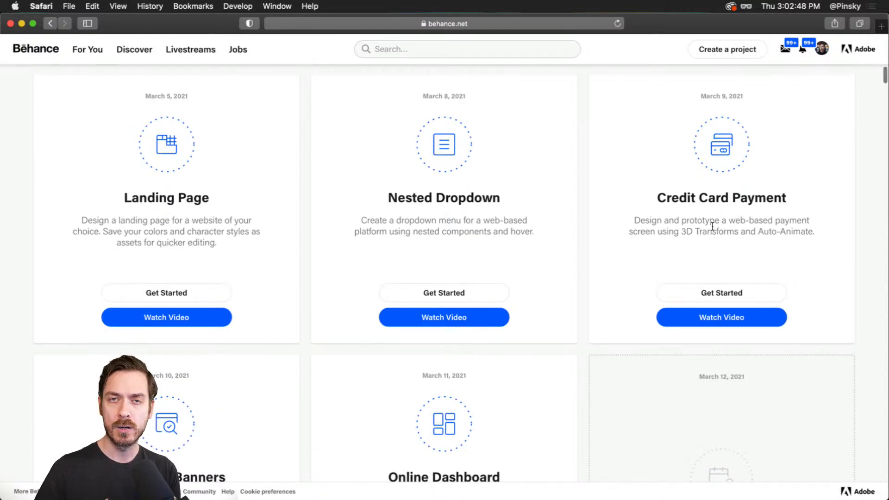
scroll(712, 227, down, 8)
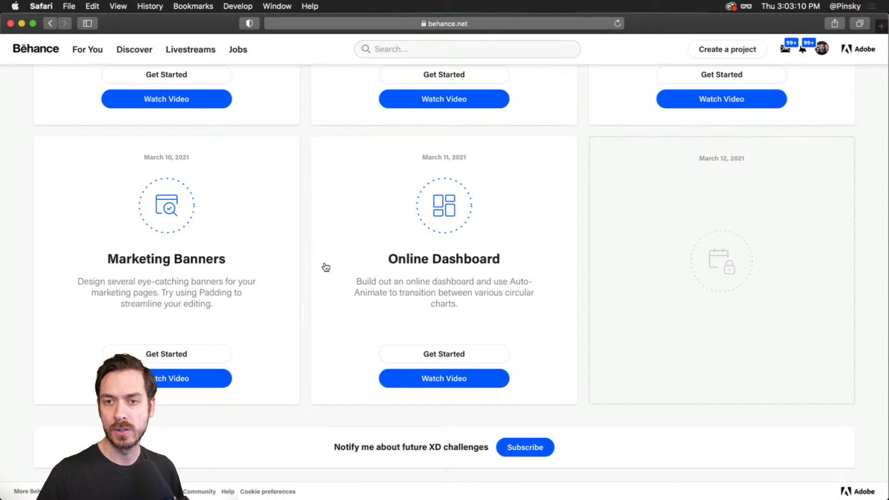
key(super+Tab)
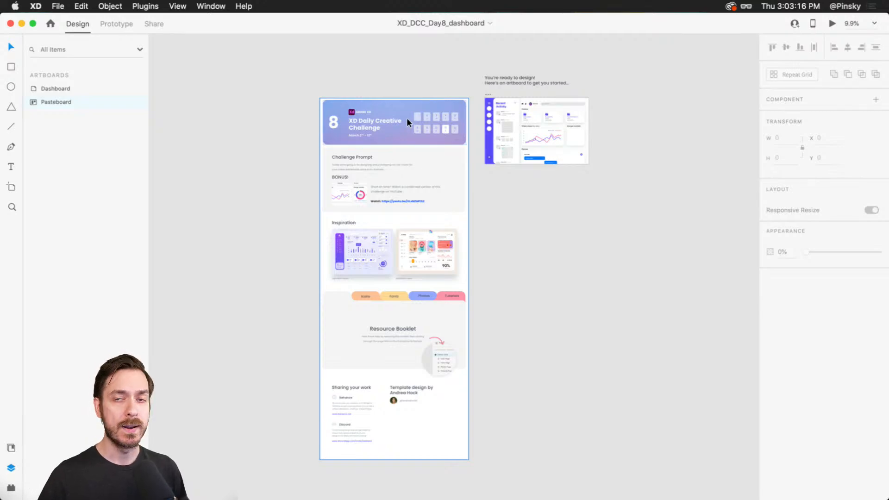
key(super+Tab)
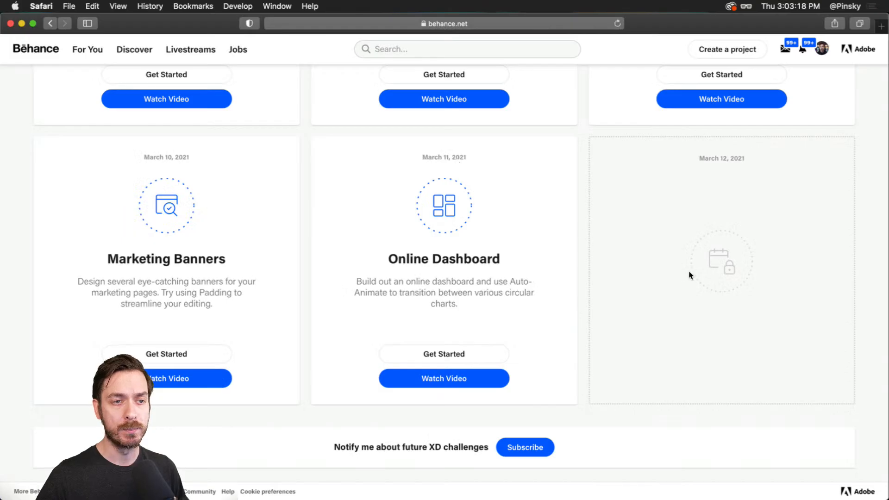
key(alt+super+8)
key(alt+super+8)
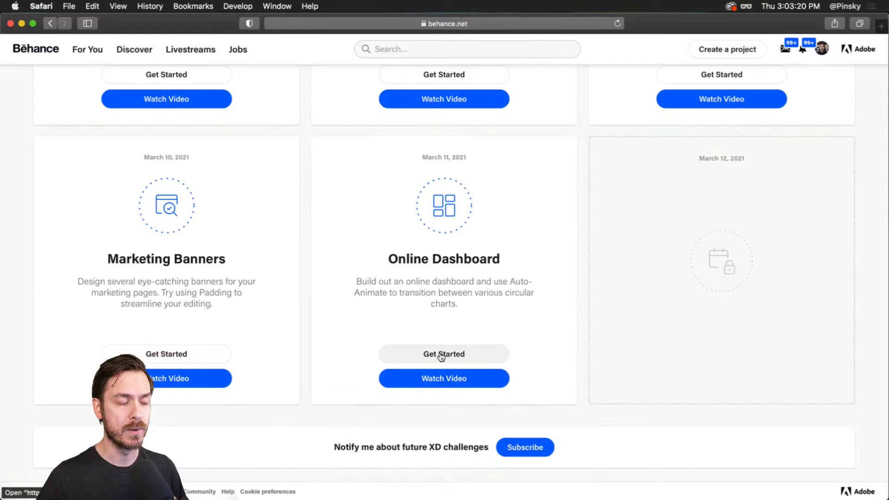
Switch to the XD_DCC_Day8_dashboard file in Adobe XD and read the Pasteboard's challenge prompt, bonus section and inspiration examples
key(super+Tab)
scroll(408, 144, up, 3)
scroll(199, 186, up, 6)
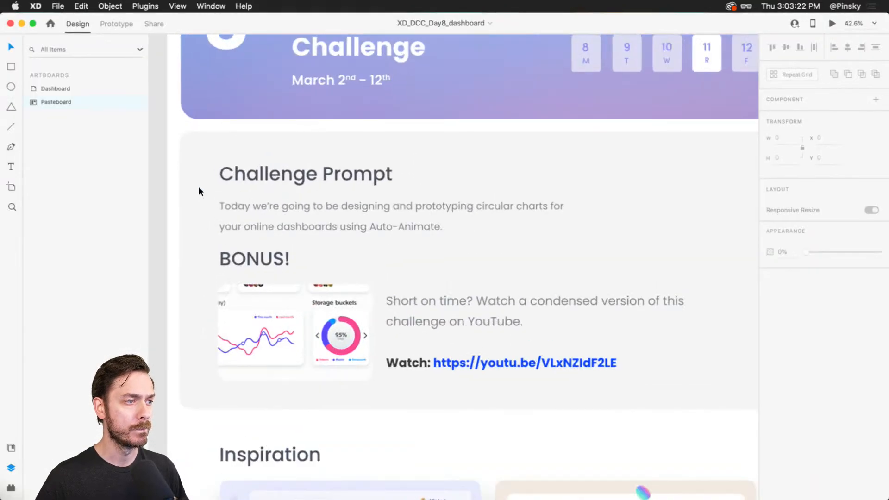
drag(322, 214, 315, 178)
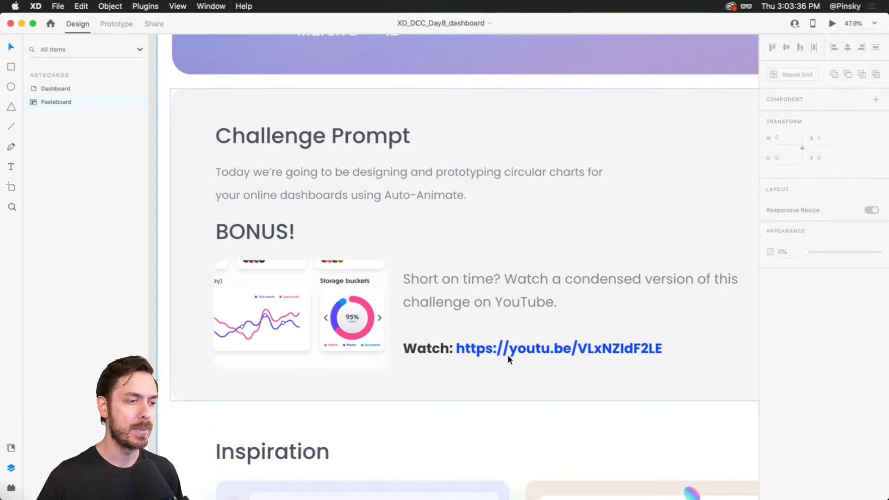
scroll(512, 352, down, 10)
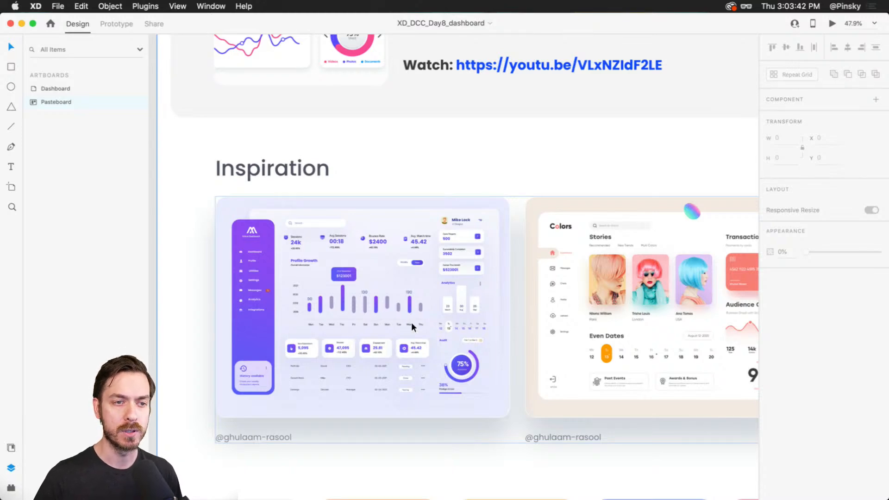
scroll(531, 302, down, 1)
scroll(531, 301, up, 15)
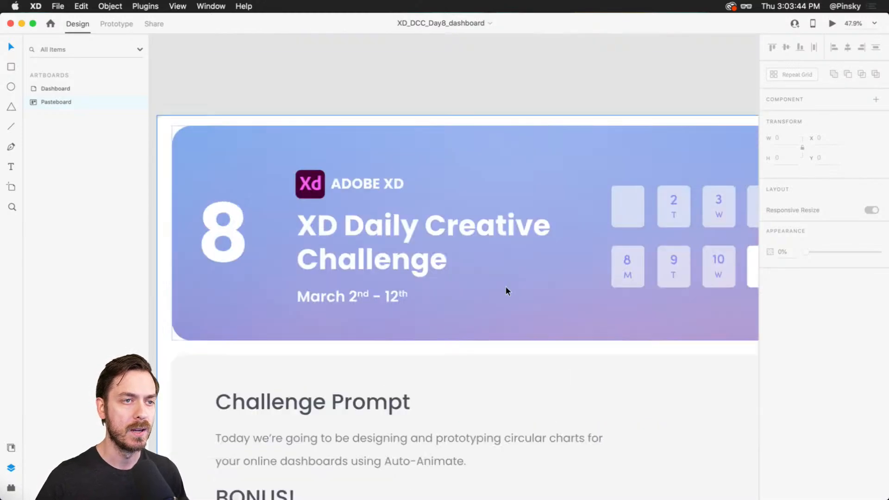
Examine the starter Dashboard artboard, including its video views chart and empty storage buckets card
scroll(503, 282, right, 10)
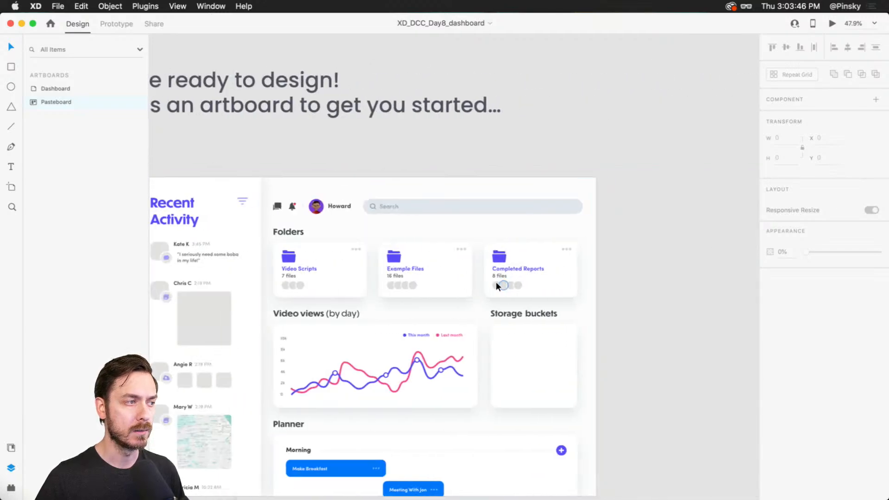
scroll(343, 268, left, 8)
scroll(388, 278, down, 5)
scroll(388, 278, right, 9)
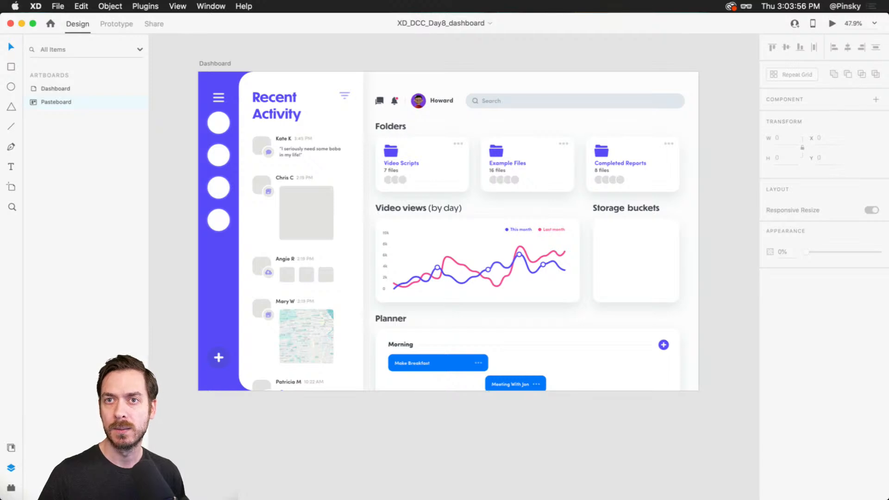
click(700, 201)
click(708, 199)
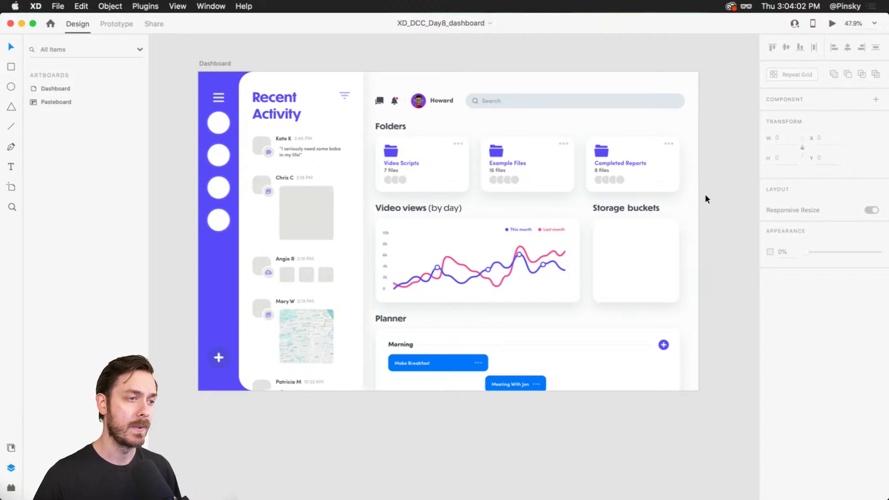
scroll(463, 261, up, 3)
scroll(470, 254, up, 1)
scroll(541, 257, up, 1)
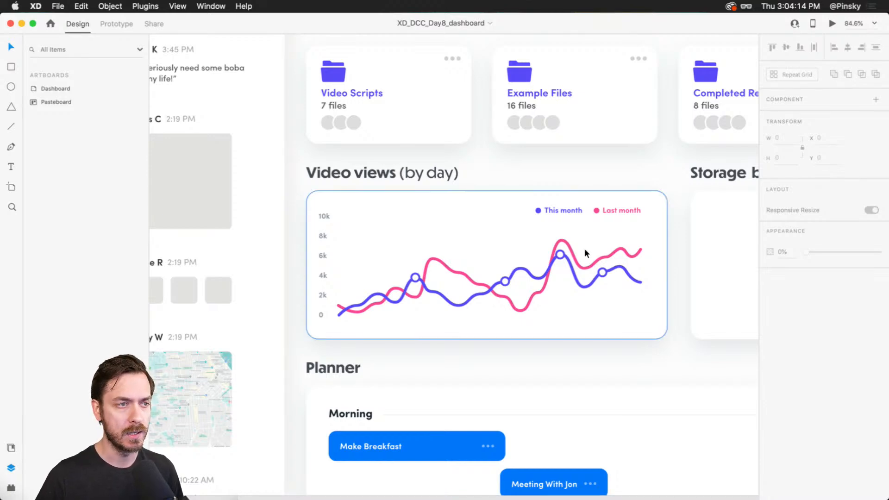
Switch to Behance to look up the earlier Financial Charts challenge, and return to the dashboard file in Adobe XD
key(super+Tab)
scroll(323, 229, up, 5)
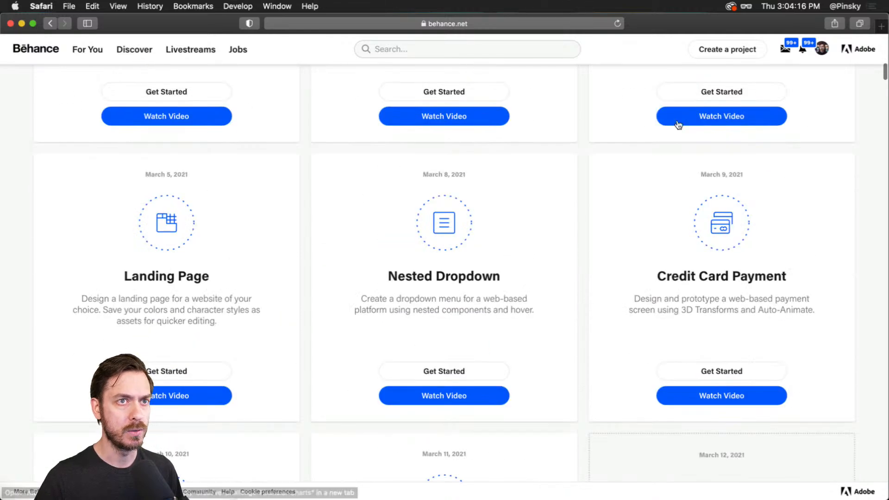
scroll(685, 130, up, 4)
key(super+Tab)
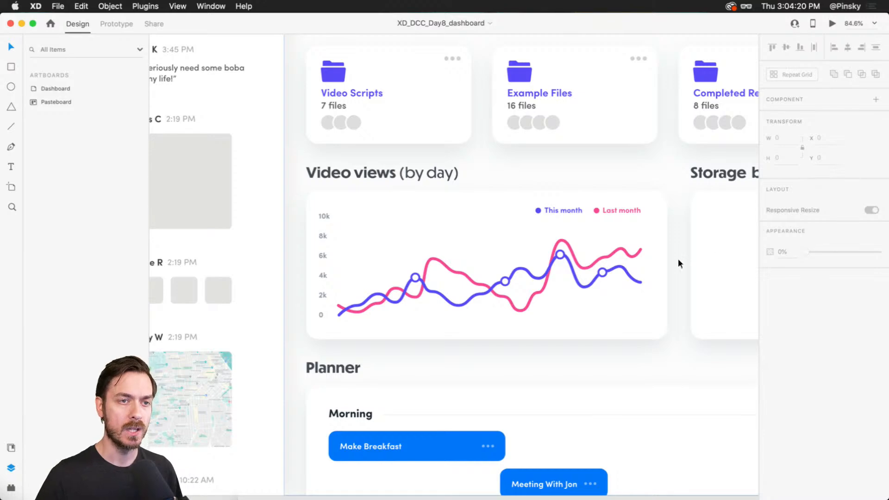
Drill into the Dash group and select the content group nested inside the Dashboard scroll group
click(704, 258)
scroll(649, 232, right, 5)
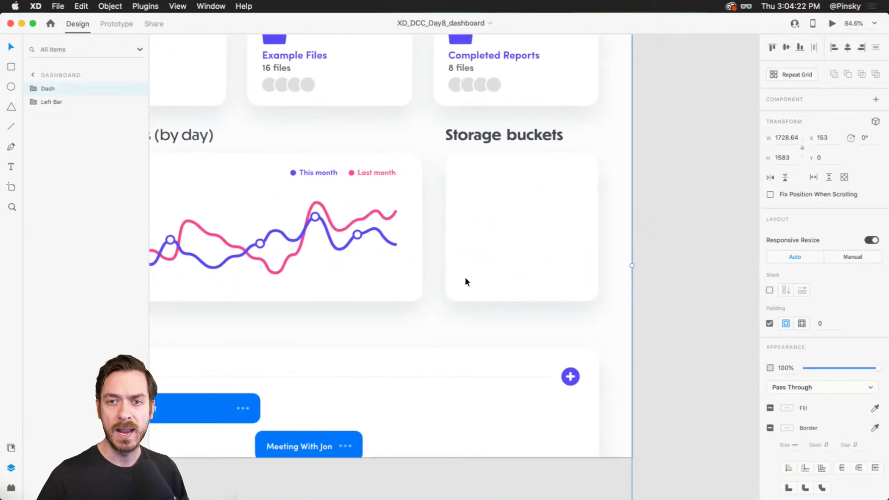
scroll(447, 291, down, 5)
scroll(447, 292, left, 5)
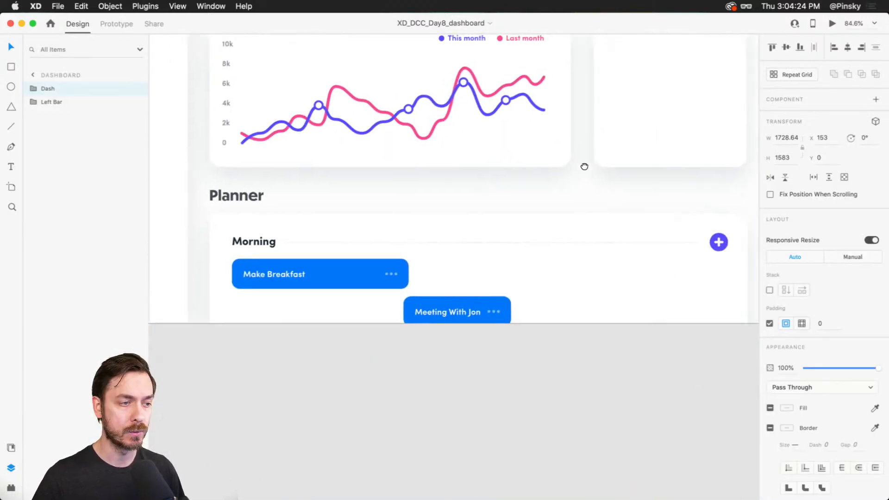
double_click(370, 275)
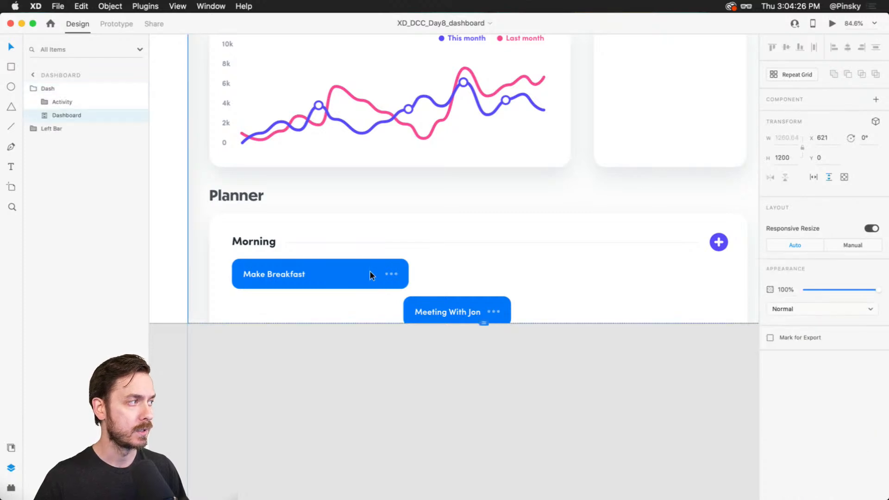
double_click(370, 272)
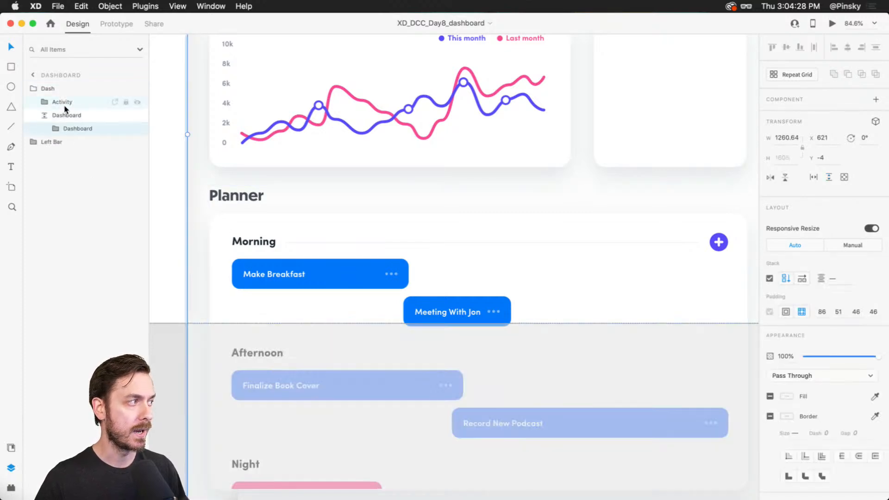
Preview the prototype, check the scrolling of the dashboard content and the Planner card, and close the preview
key(super+Return)
scroll(487, 175, down, 5)
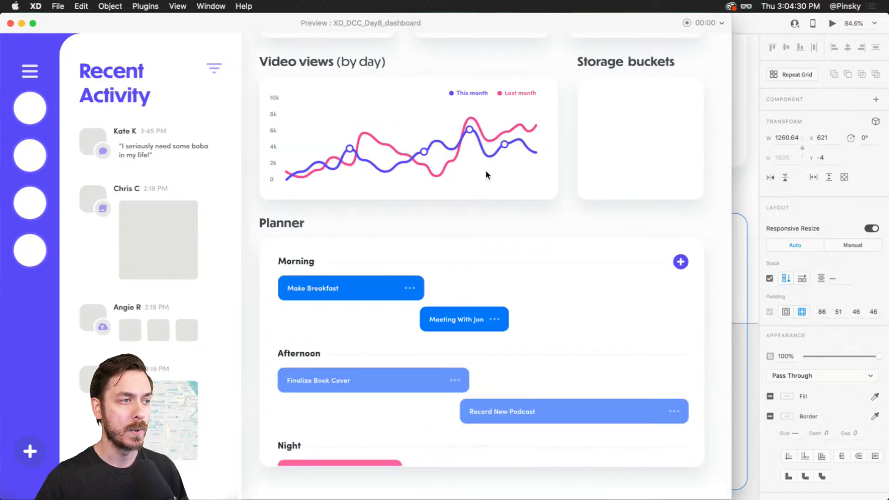
scroll(486, 175, up, 5)
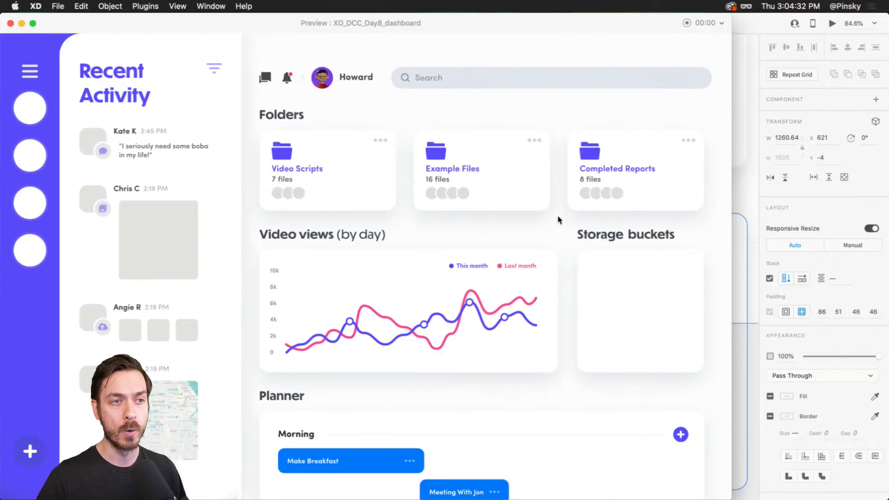
scroll(500, 208, down, 6)
scroll(445, 391, up, 2)
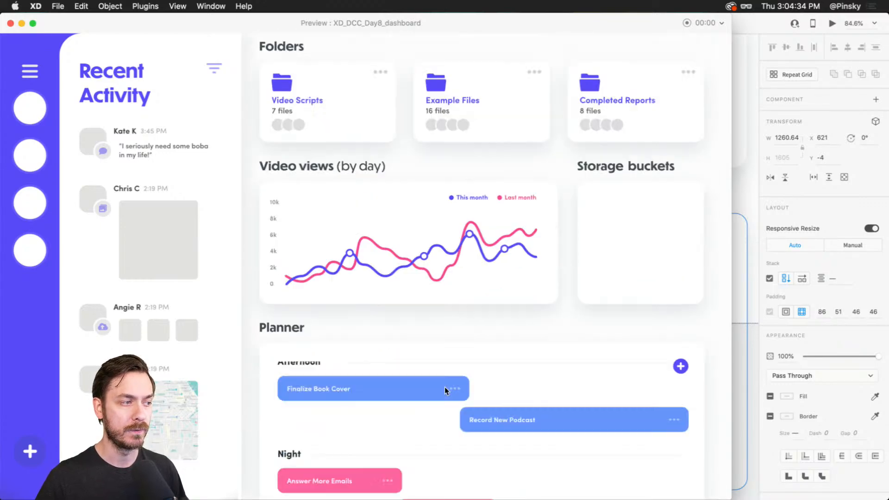
scroll(444, 387, down, 3)
scroll(506, 353, up, 5)
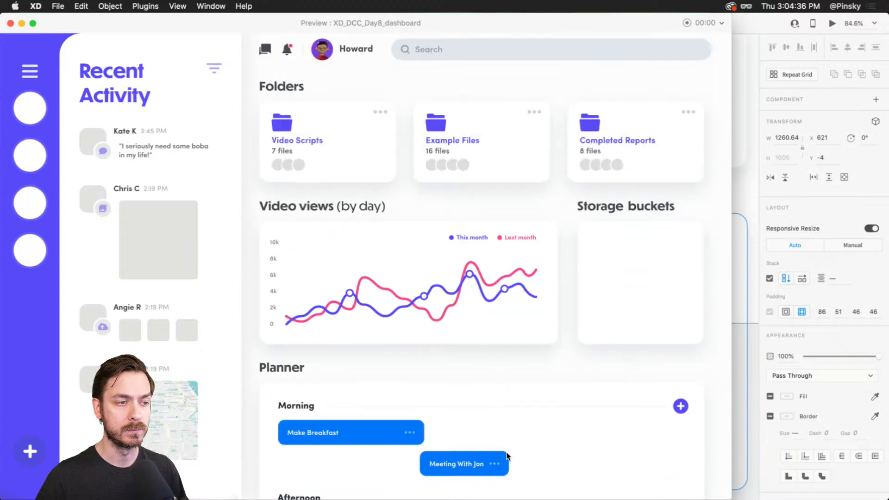
scroll(507, 456, up, 1)
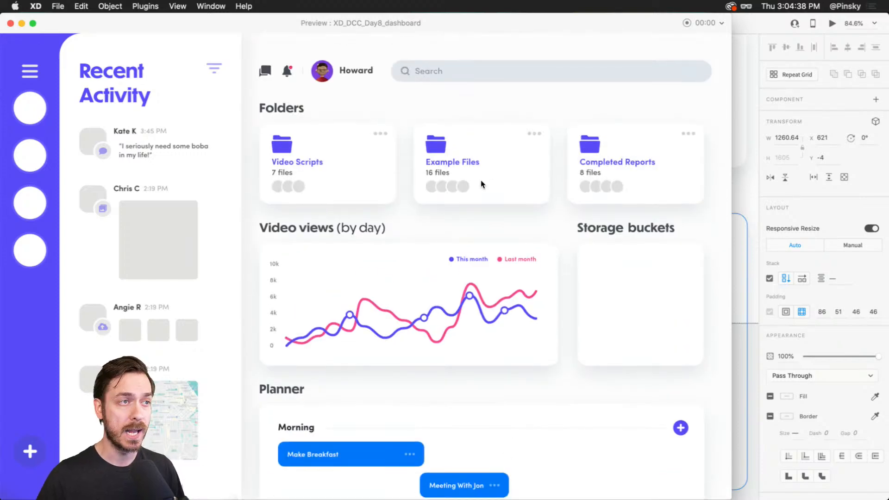
key(super+w)
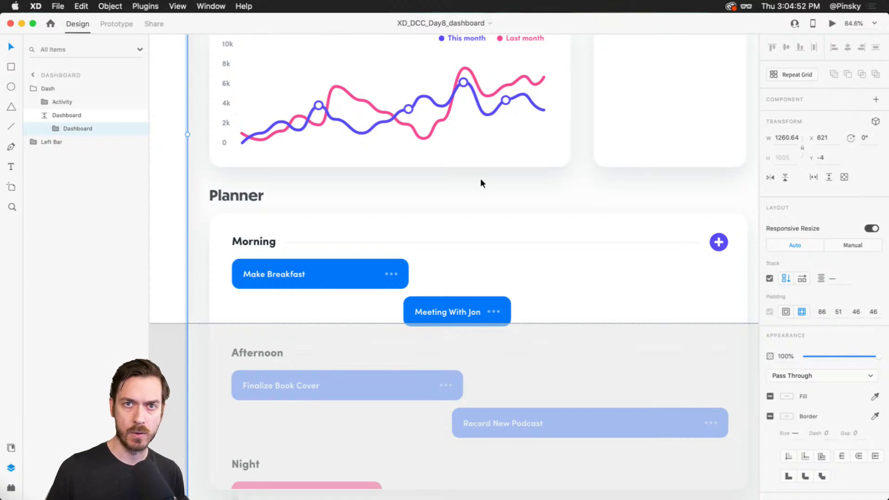
Deselect everything, bring the whole Dashboard artboard into view, and show the document's saved colors and character styles
scroll(481, 180, down, 5)
click(674, 168)
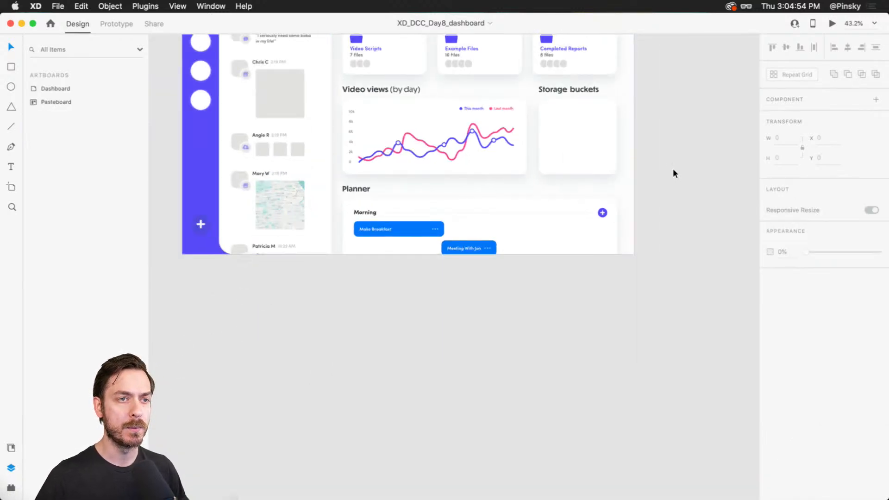
drag(663, 140, 661, 268)
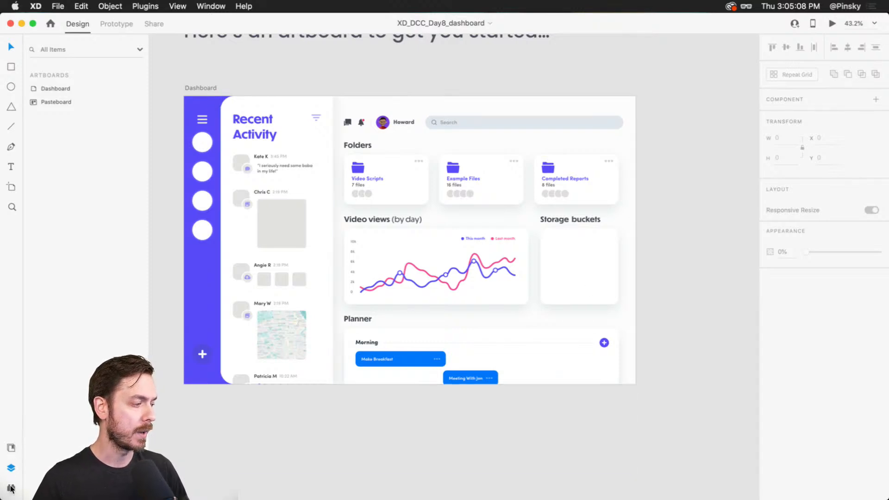
click(11, 448)
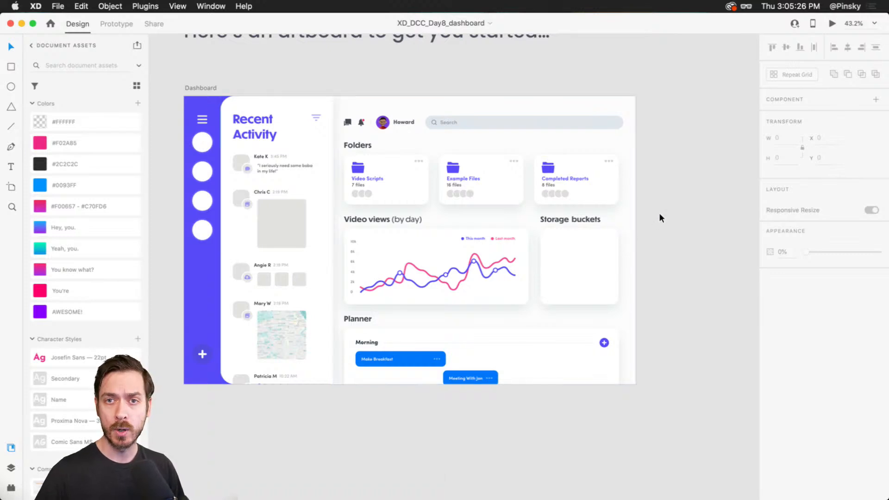
Switch to Prototype mode, select the Dashboard artboard to show its connector, and return to Design mode
scroll(248, 91, up, 1)
scroll(249, 94, up, 3)
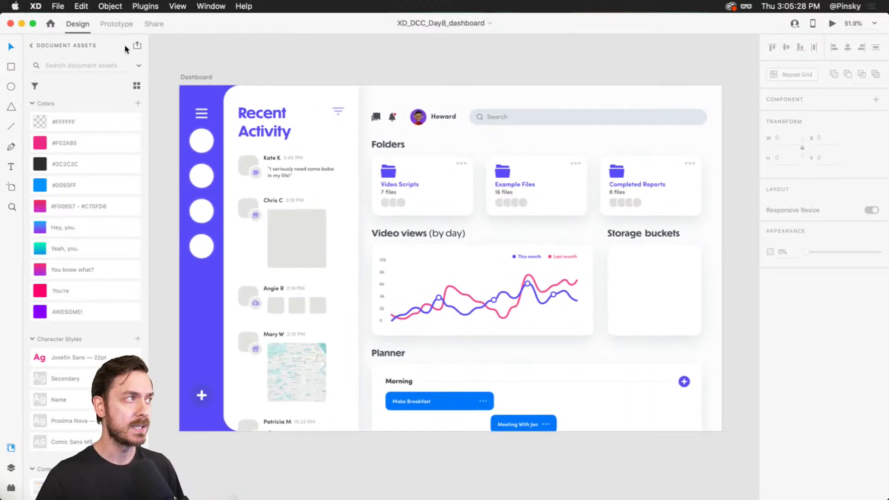
click(116, 23)
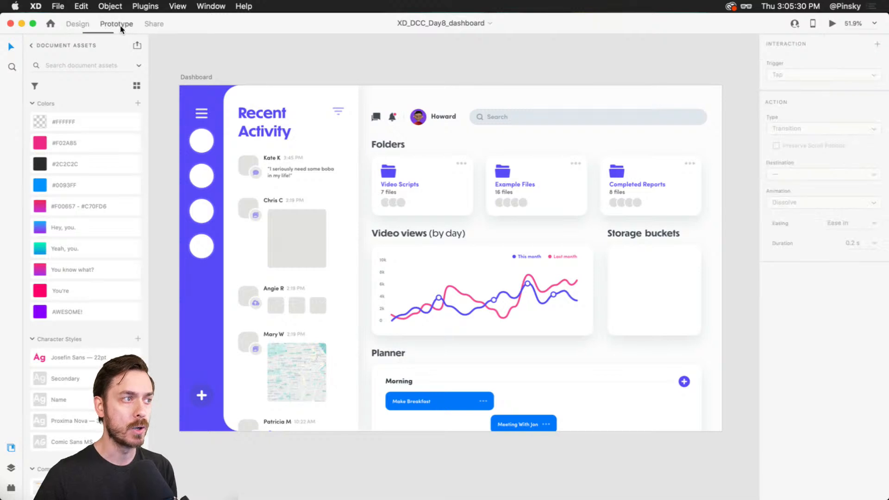
click(194, 77)
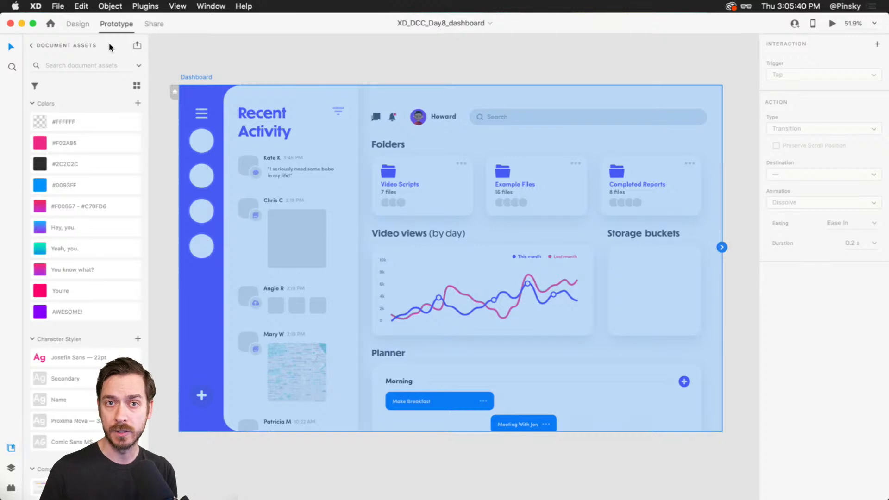
click(84, 21)
Show the layer structure of the Storage buckets card by selecting its container and the parent groups Storage and Middle
scroll(695, 320, up, 5)
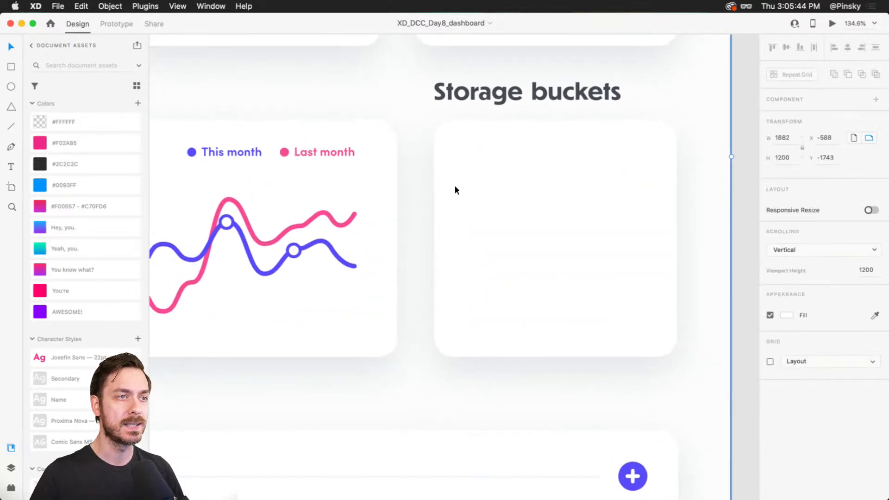
click(455, 187)
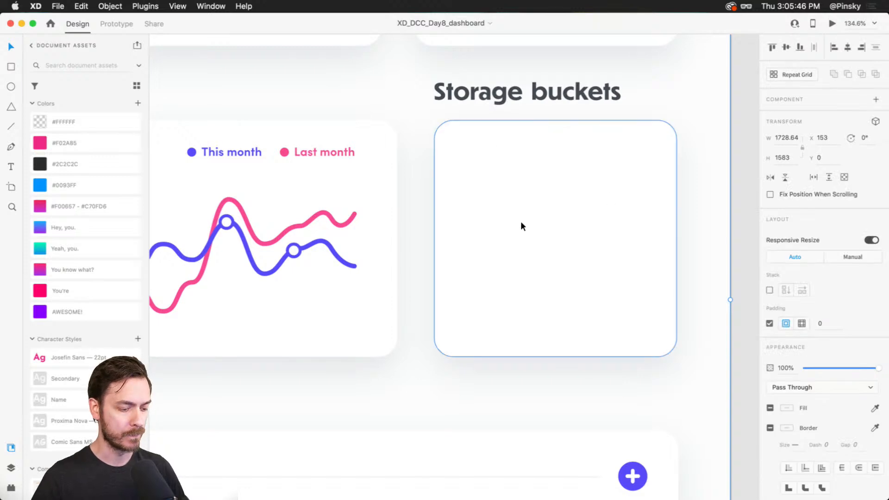
key(super+y)
super+click(544, 220)
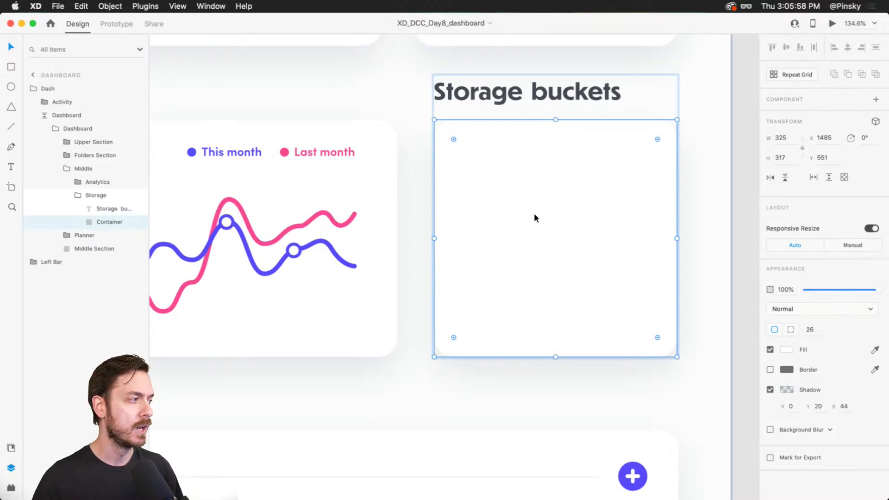
click(95, 195)
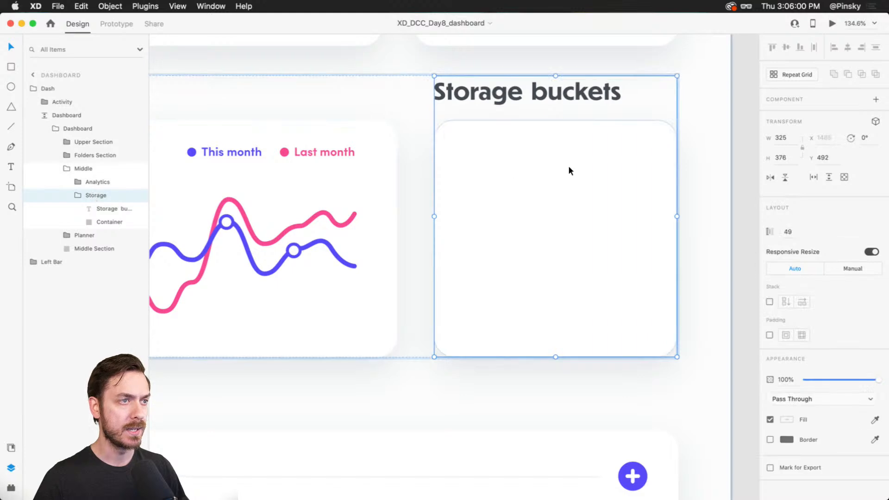
click(82, 168)
key(super+0)
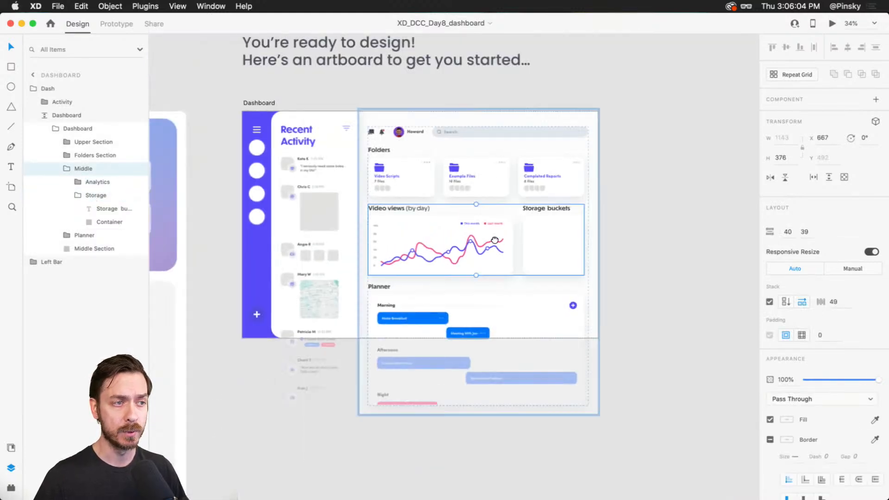
Try moving the Storage card ahead of the Video views card within the Middle stack, and undo the move
scroll(569, 246, up, 5)
double_click(610, 240)
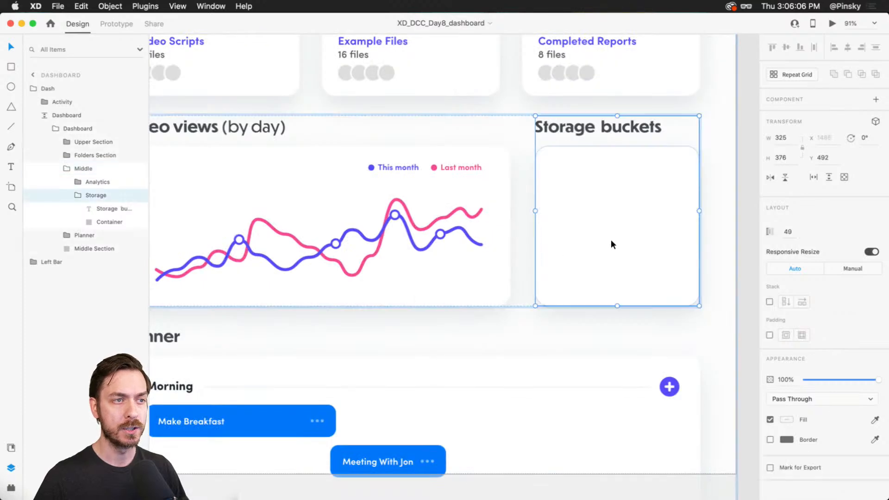
scroll(612, 239, left, 3)
drag(625, 232, 303, 232)
key(super+z)
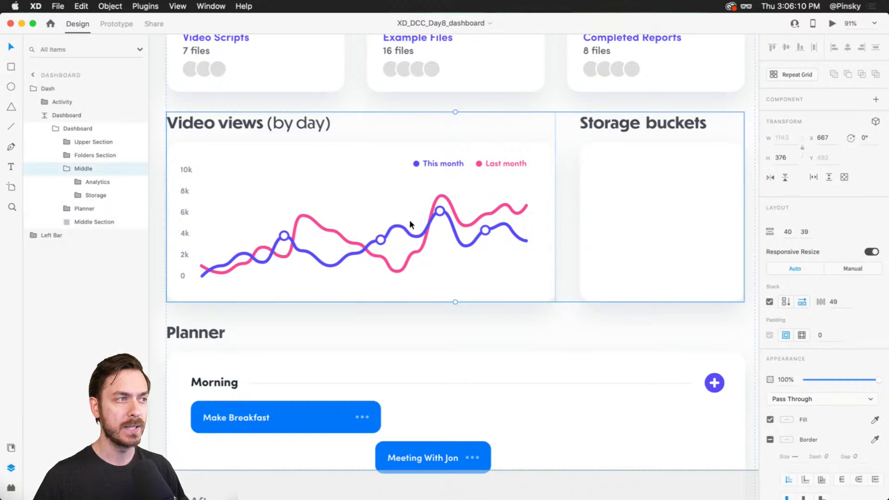
Drill into the Storage group of the Middle section and select the empty card's Container rectangle
scroll(408, 220, down, 4)
drag(401, 228, 369, 233)
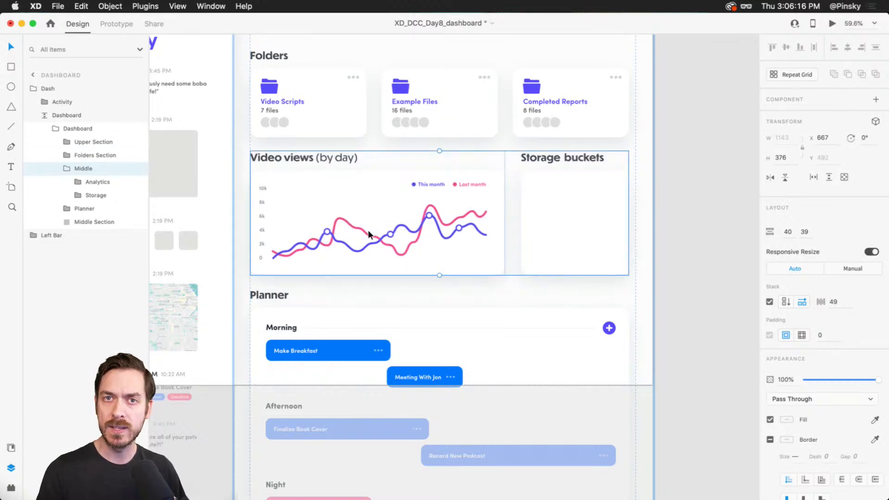
scroll(605, 222, up, 5)
drag(609, 221, 543, 237)
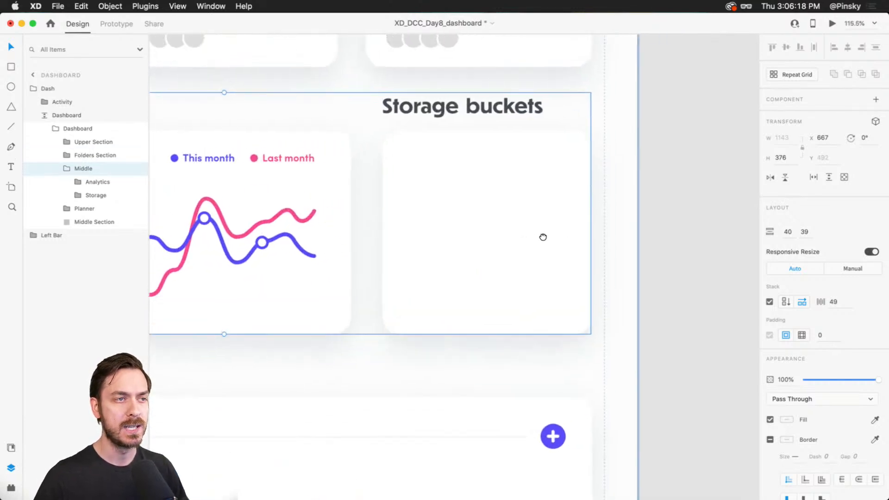
double_click(480, 210)
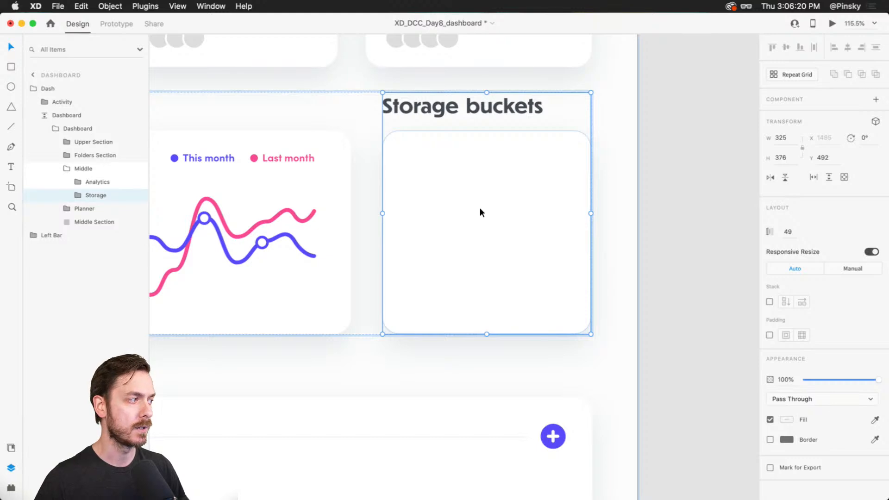
double_click(479, 208)
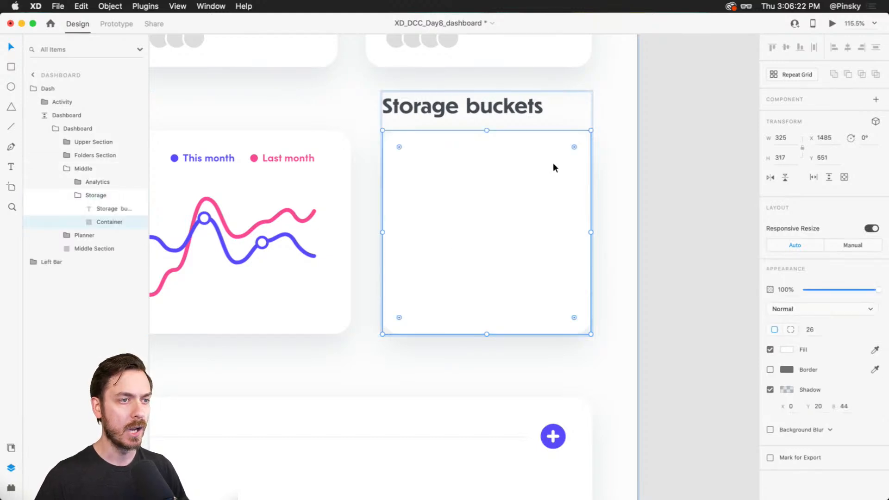
Draw a circle about 202 px in diameter inside the Storage buckets card and place it at about X 1547, Y 591
scroll(553, 163, up, 3)
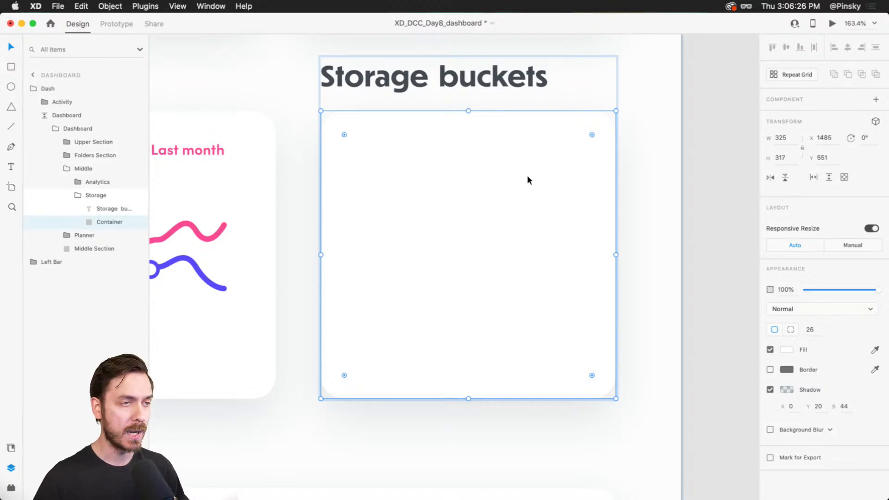
key(r)
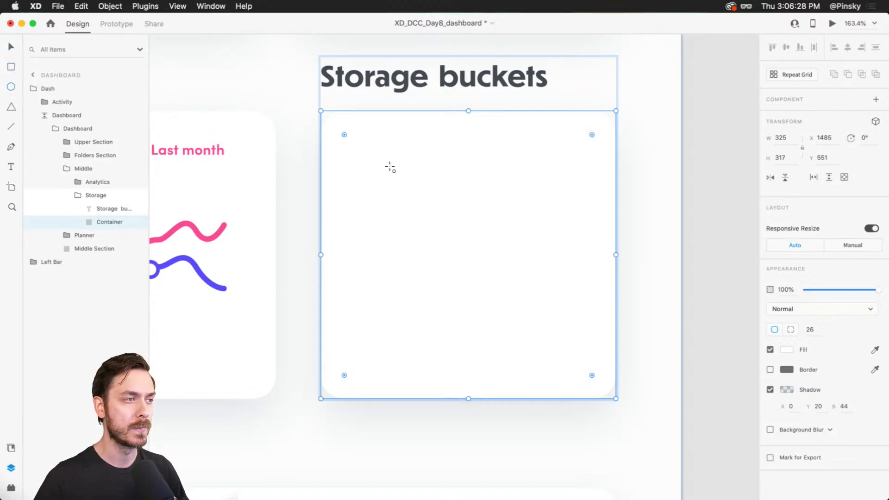
drag(377, 146, 598, 331)
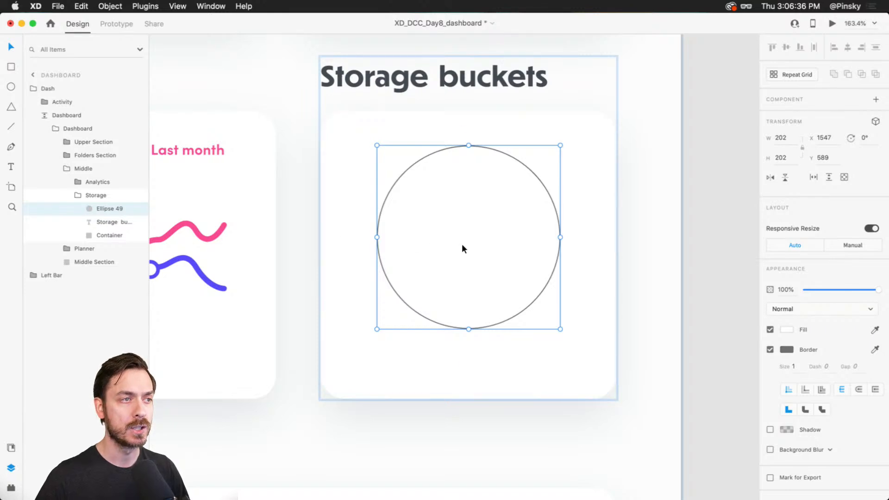
drag(462, 245, 461, 247)
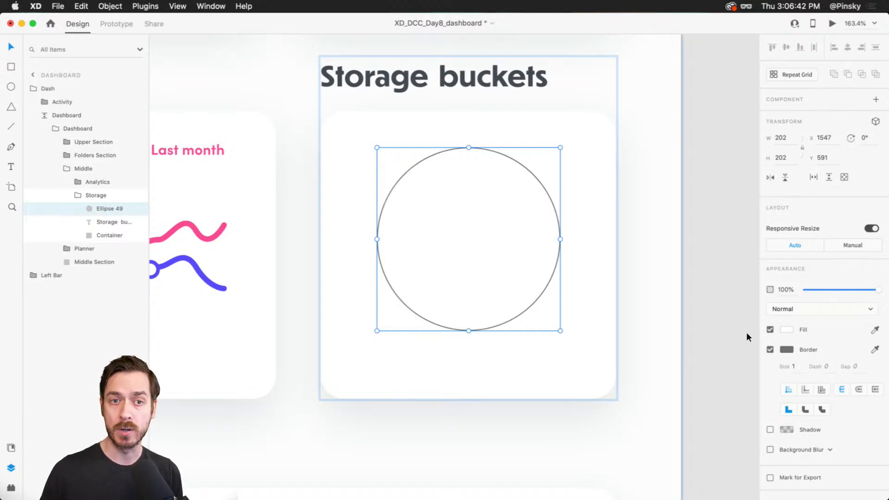
Turn off the circle's fill and set its border color to pink #EA1076
click(771, 329)
click(787, 349)
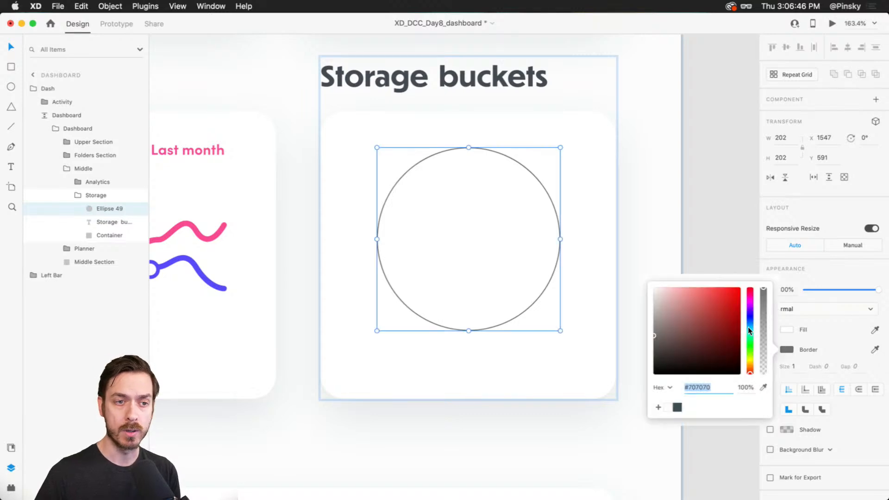
drag(748, 299, 751, 297)
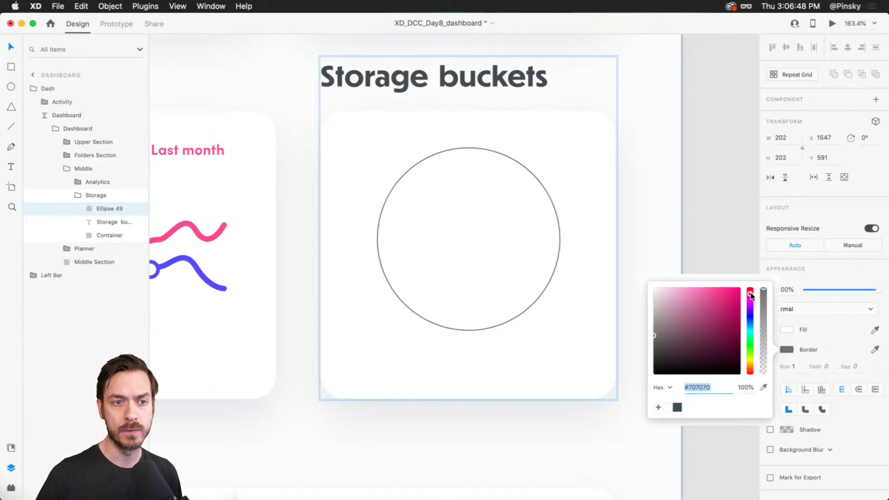
click(734, 295)
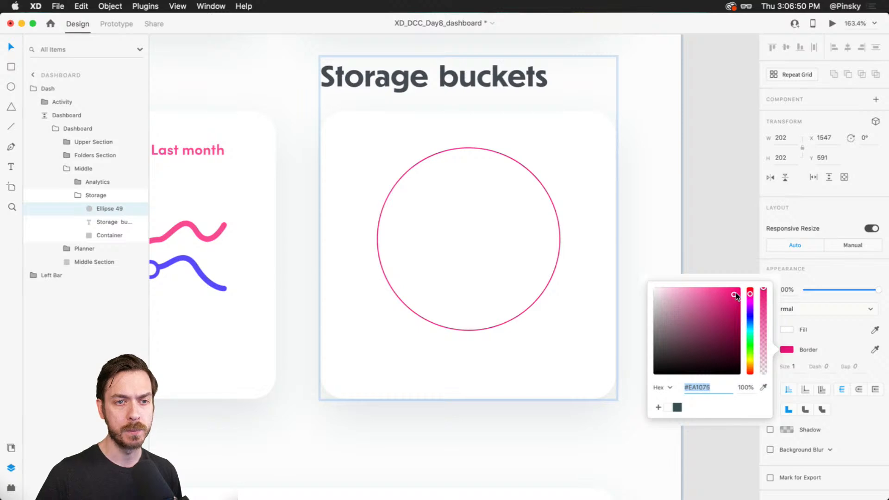
click(797, 283)
Increase the circle's border size to 26
click(797, 373)
key(Up)
key(Up)
key(Up)
key(Up)
key(Up)
key(Up)
key(Up)
key(Up)
key(Up)
key(Up)
key(Up)
key(Up)
key(Up)
key(Up)
key(Up)
key(Up)
key(Up)
key(Up)
key(Up)
key(Up)
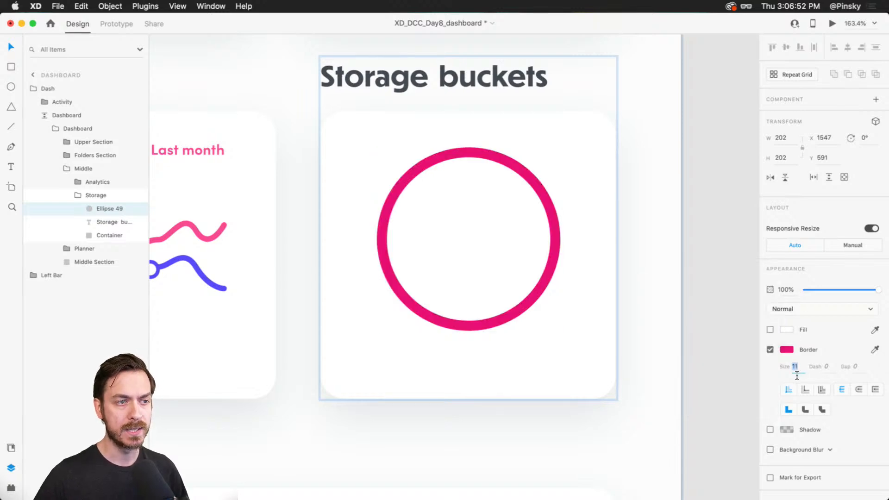
key(Up)
key(Up)
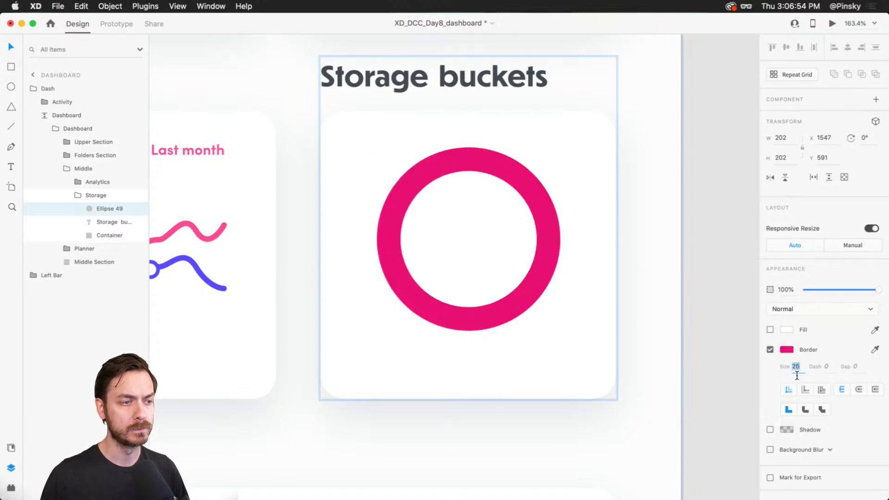
key(Return)
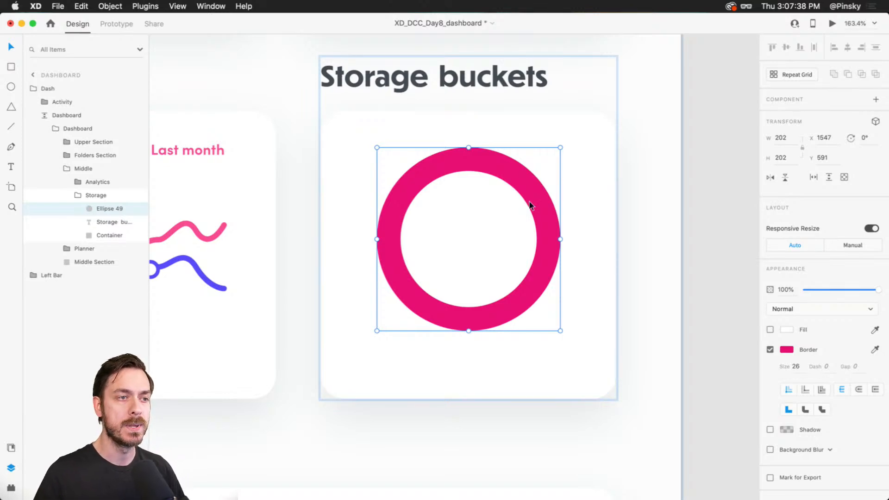
Set the circle's border gap to 1000
scroll(529, 202, up, 2)
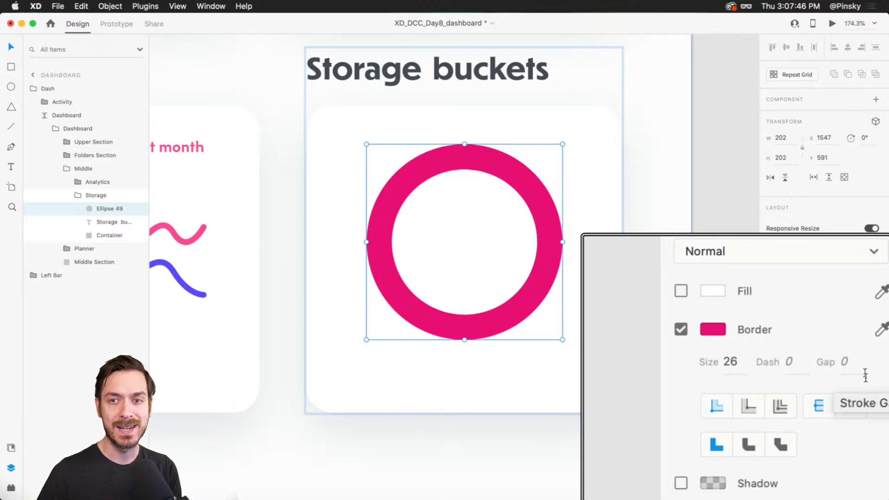
click(854, 363)
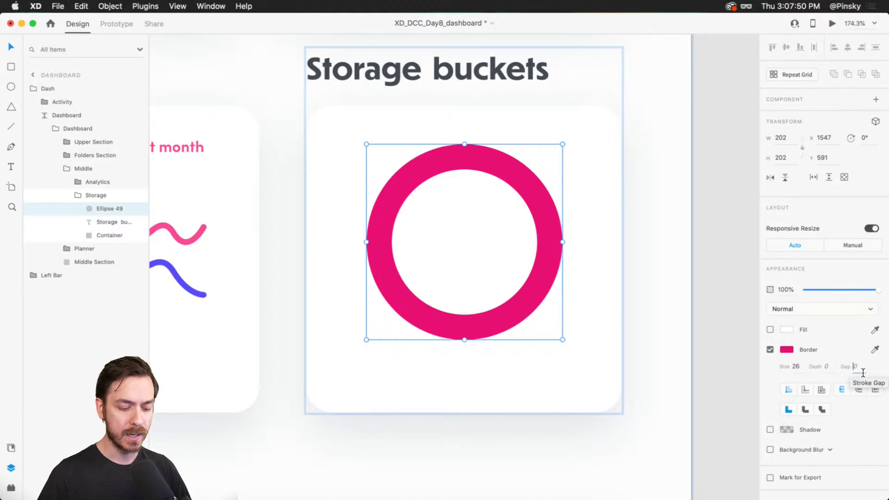
text(1000)
key(Return)
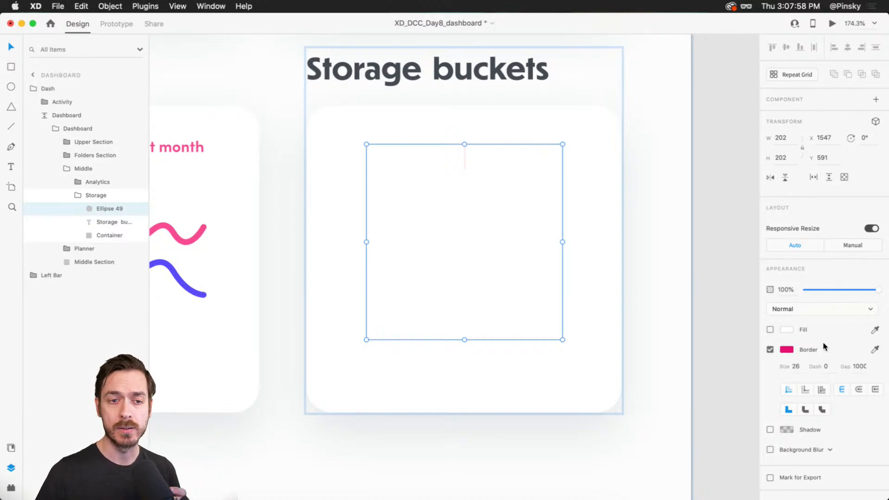
Increase the circle's border dash to 400 and give the stroke round caps
click(828, 369)
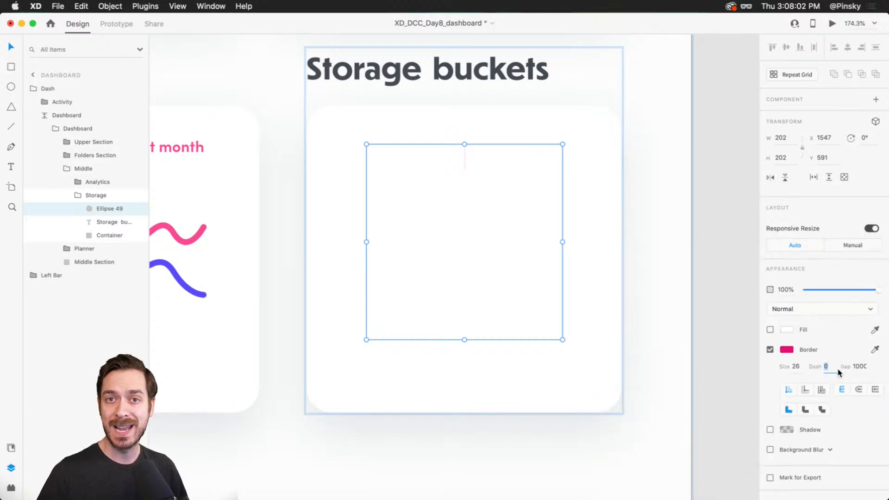
key(shift+Up)
key(shift+Up)
key(shift+Up)
key(shift+Up)
key(shift+Up)
key(shift+Up)
key(shift+Up)
key(shift+Up)
key(shift+Up)
key(shift+Up)
key(shift+Up)
key(shift+Up)
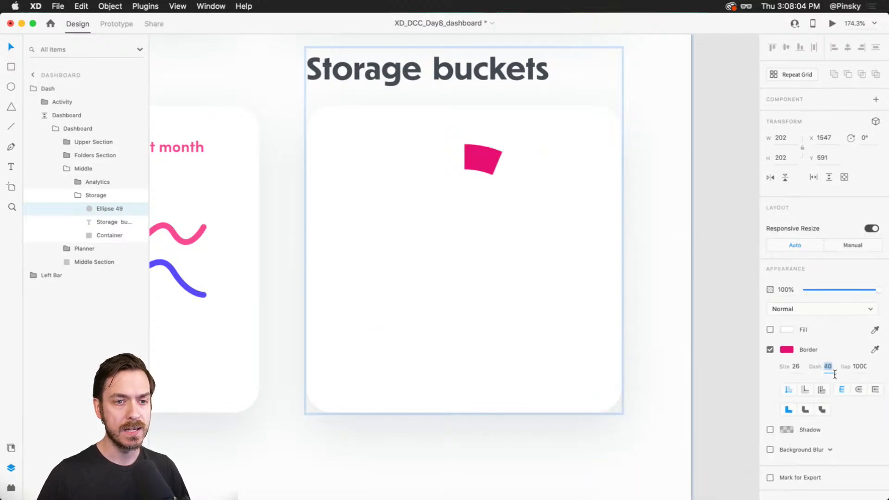
key(shift+Up)
key(shift+Up)
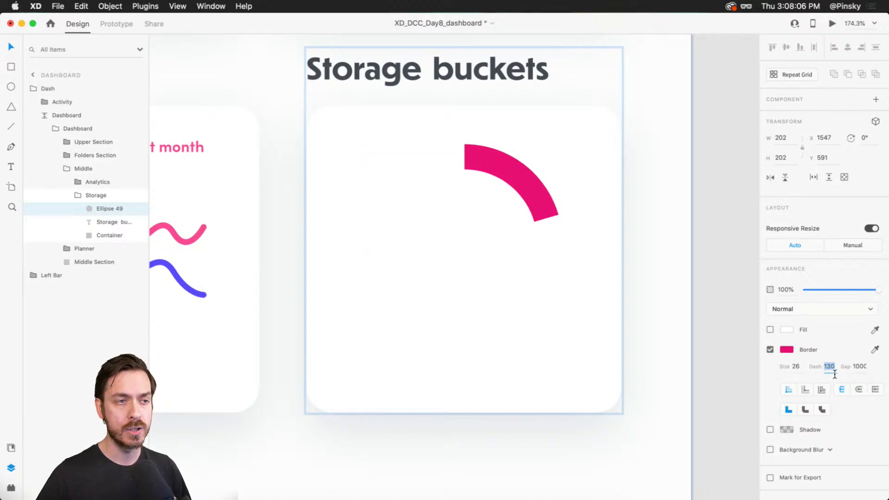
key(shift+Up)
key(shift+Up)
key(shift+Up)
key(shift+Up)
key(shift+Up)
key(shift+Up)
key(shift+Up)
key(shift+Up)
key(shift+Up)
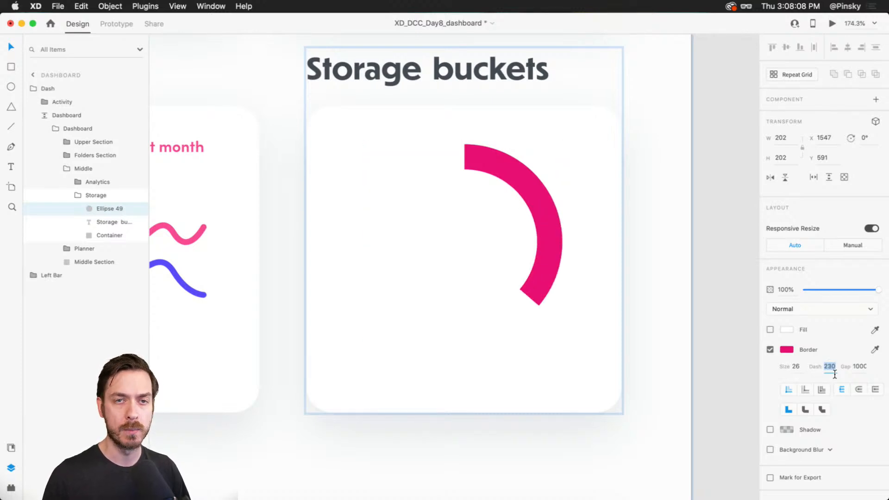
key(shift+Up)
key(shift+Up)
key(shift+Up)
key(shift+Up)
key(shift+Up)
key(shift+Up)
key(shift+Up)
key(shift+Up)
key(shift+Up)
key(shift+Up)
key(shift+Up)
key(shift+Up)
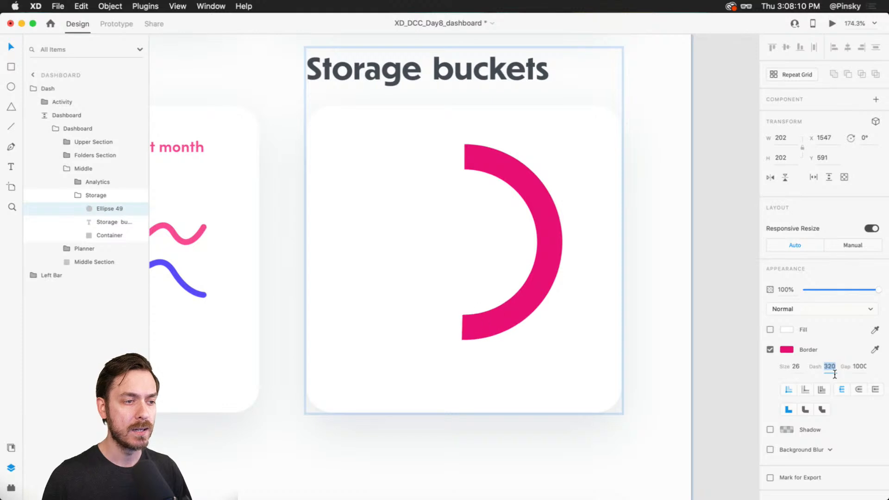
key(shift+Up)
key(shift+Up)
key(shift+Up)
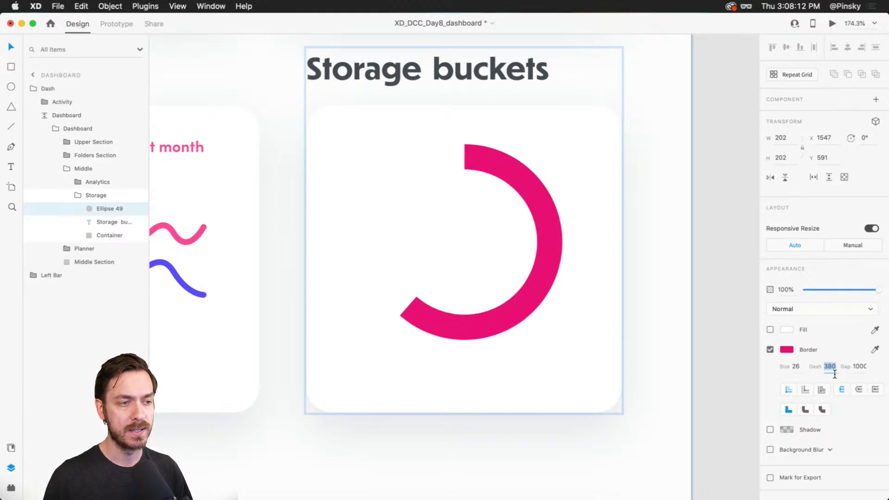
key(shift+Up)
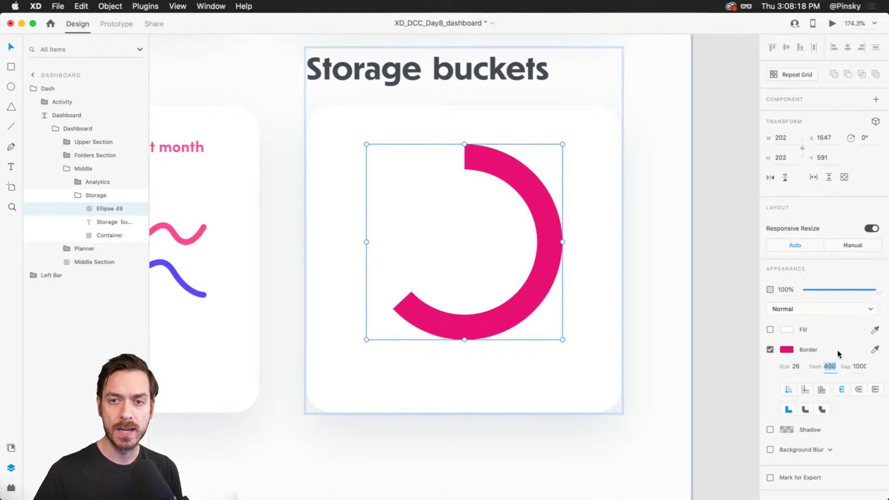
click(859, 392)
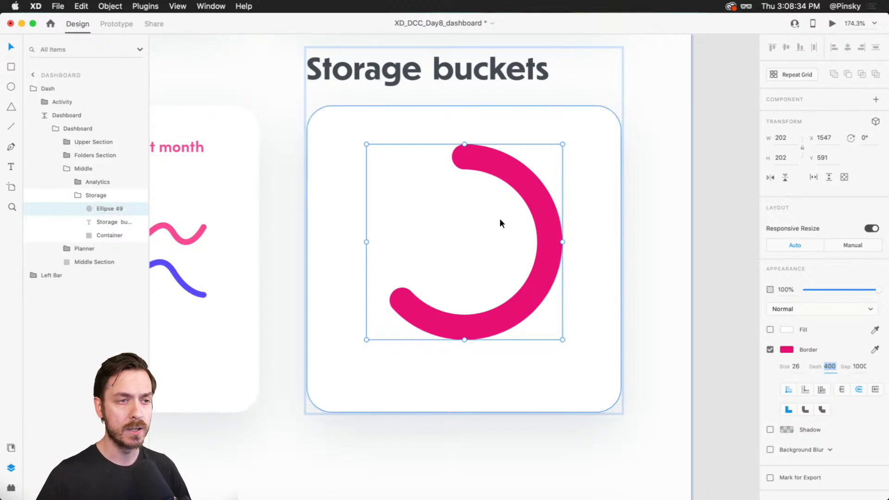
Duplicate the pink arc and recolor the copy's border with the purple sampled from the neighboring line chart
click(524, 194)
key(super+d)
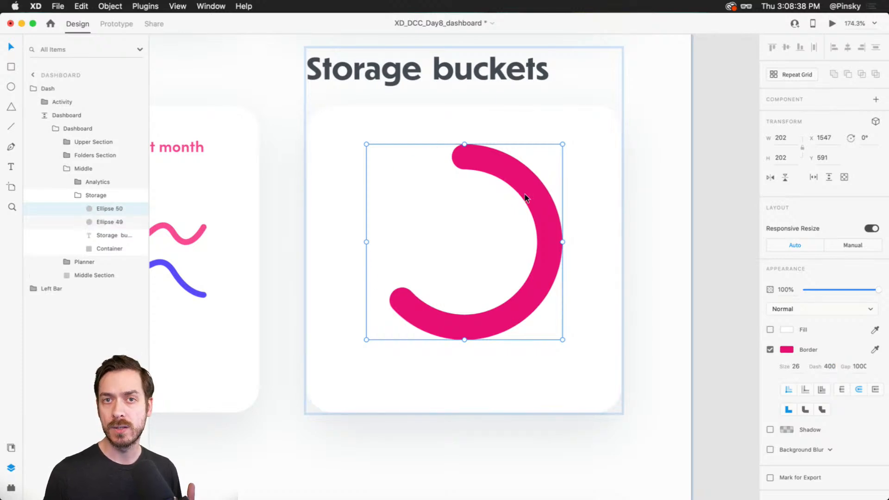
click(787, 350)
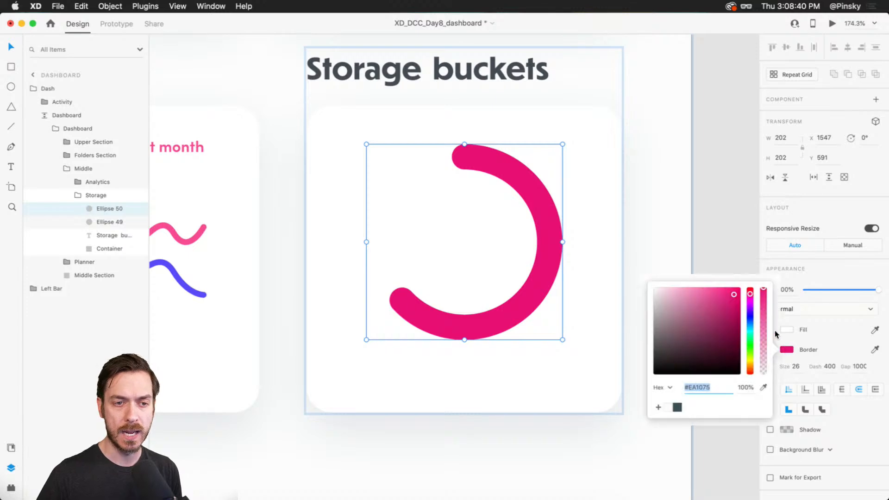
click(764, 387)
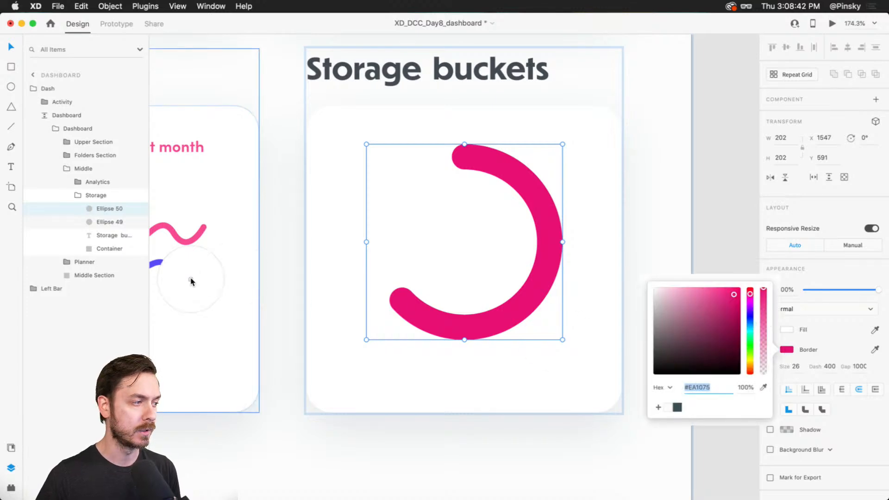
click(188, 289)
click(542, 209)
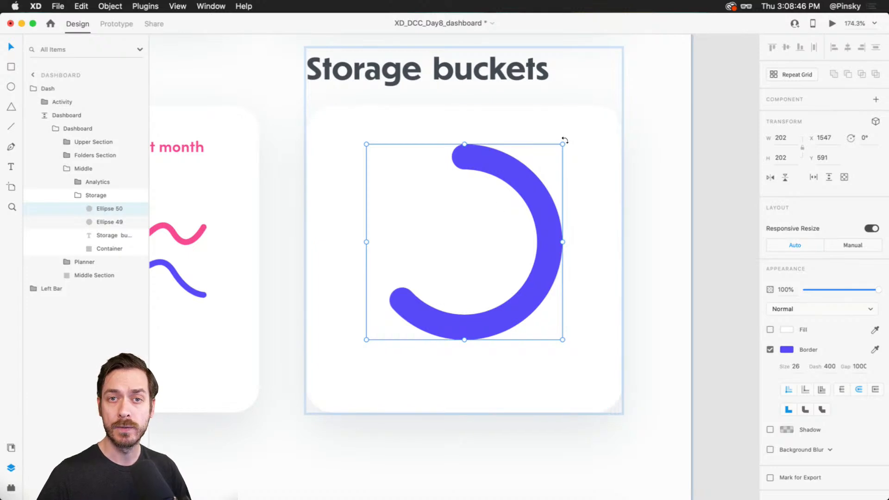
drag(565, 140, 556, 298)
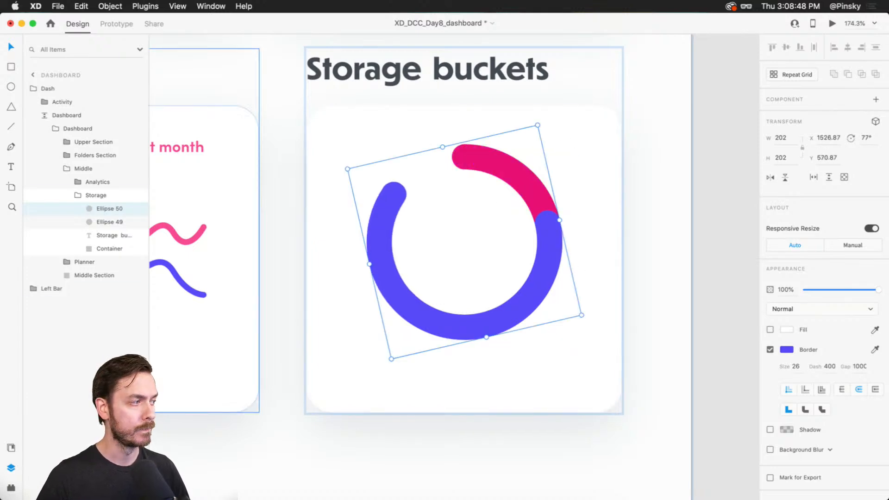
mouse_move(111, 208)
mouse_down()
mouse_move(86, 224)
mouse_move(106, 224)
mouse_up()
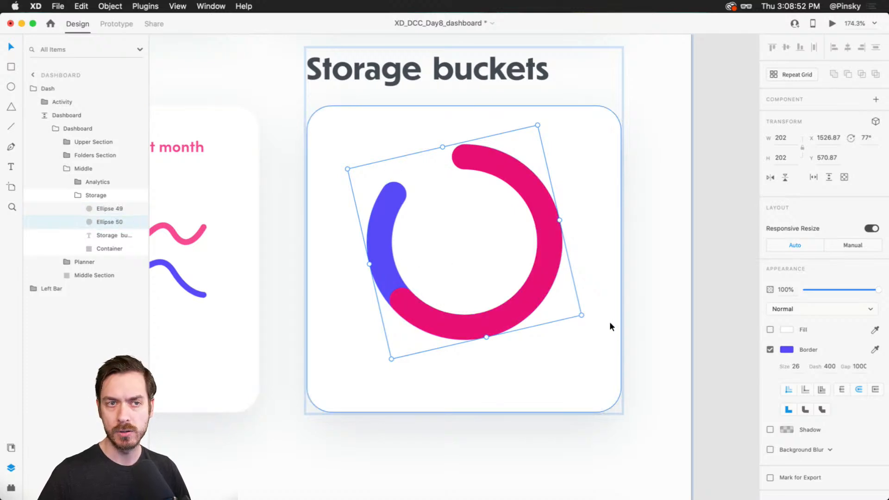
key(super+z)
key(super+z)
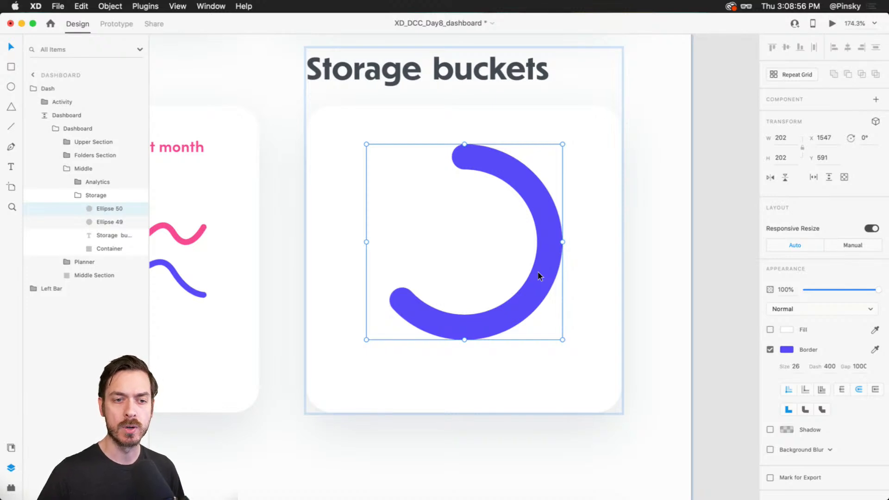
Reduce the purple arc's border dash to 230
click(829, 371)
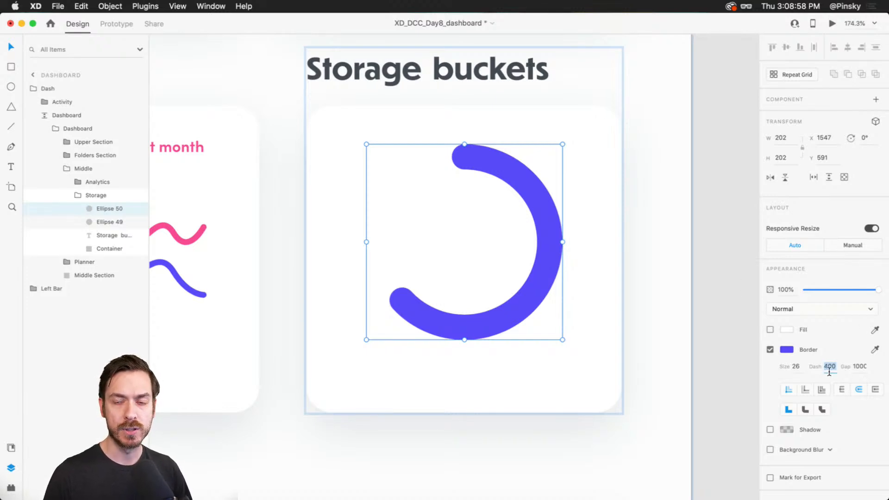
key(shift+Down)
key(shift+Down)
key(shift+Down)
key(shift+Down)
key(shift+Down)
key(shift+Down)
key(shift+Down)
key(shift+Down)
key(shift+Down)
key(shift+Down)
key(shift+Down)
key(shift+Down)
key(shift+Down)
key(shift+Down)
key(shift+Down)
key(shift+Down)
key(shift+Down)
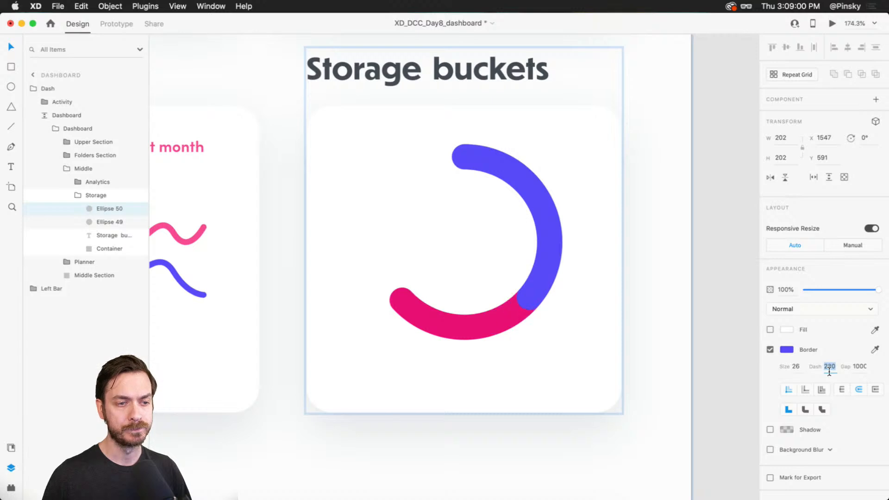
Rotate the purple arc to 151° and send it behind the pink arc
drag(567, 140, 383, 356)
key(super+bracketleft)
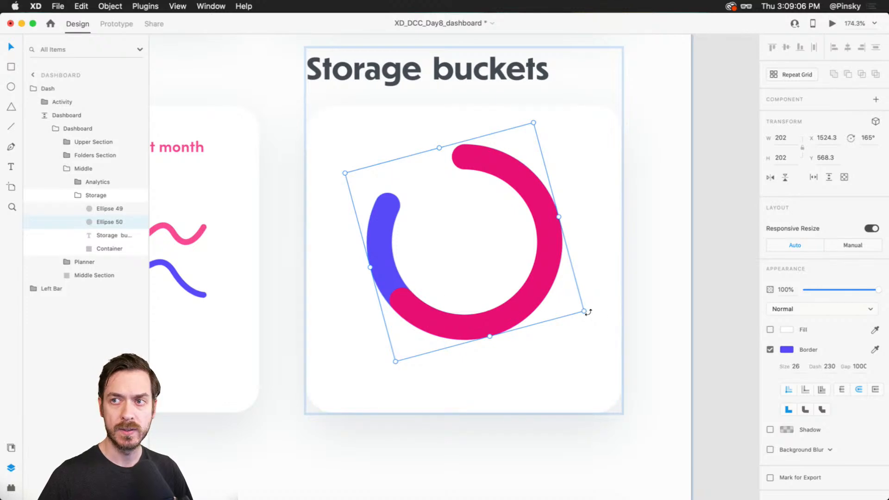
drag(587, 312, 610, 285)
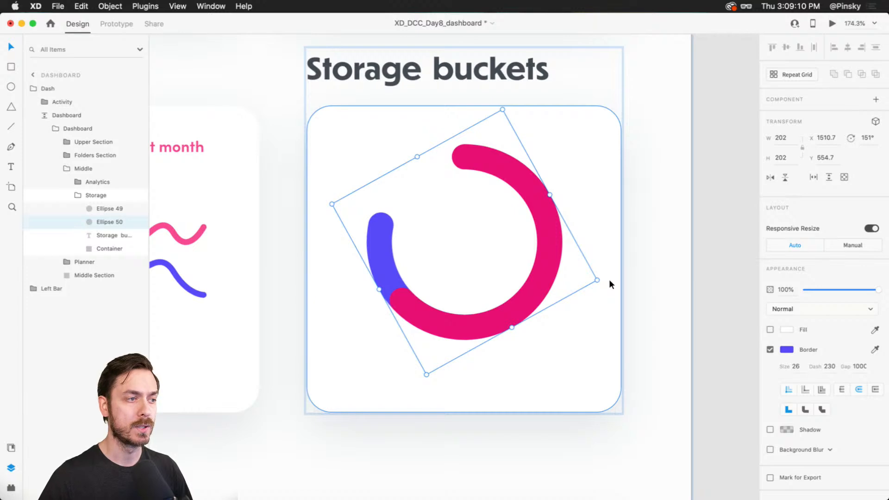
Duplicate the purple arc, rotate the copy to 181° and send it behind the original
key(super+d)
drag(603, 277, 568, 346)
key(super+bracketleft)
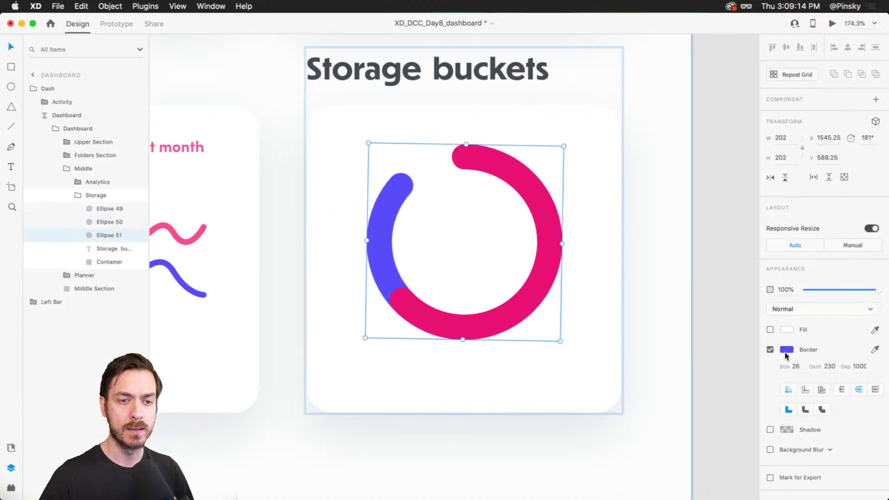
Change the rearmost arc's border color to light cyan blue and rotate the arc to 189°
click(785, 350)
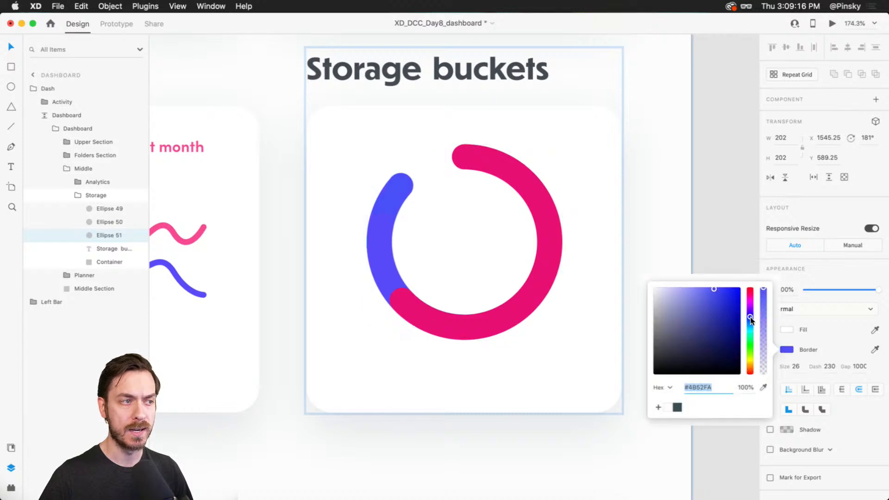
drag(751, 319, 749, 326)
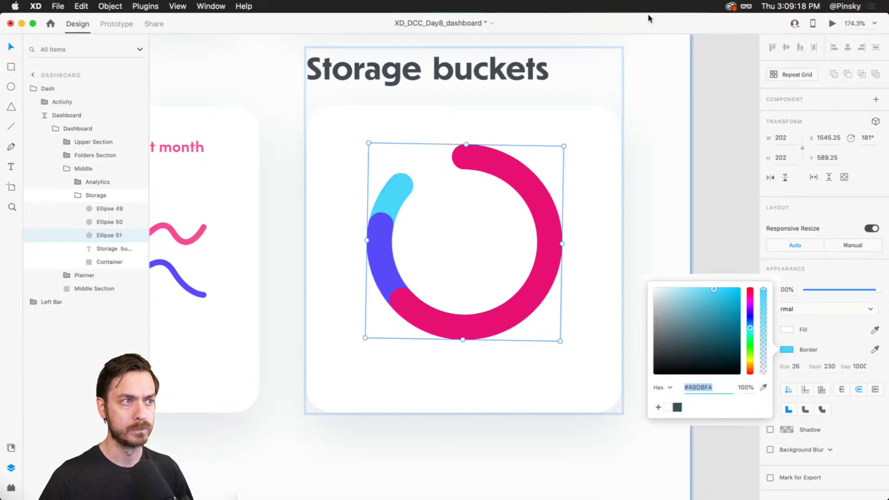
click(574, 353)
drag(562, 343, 543, 353)
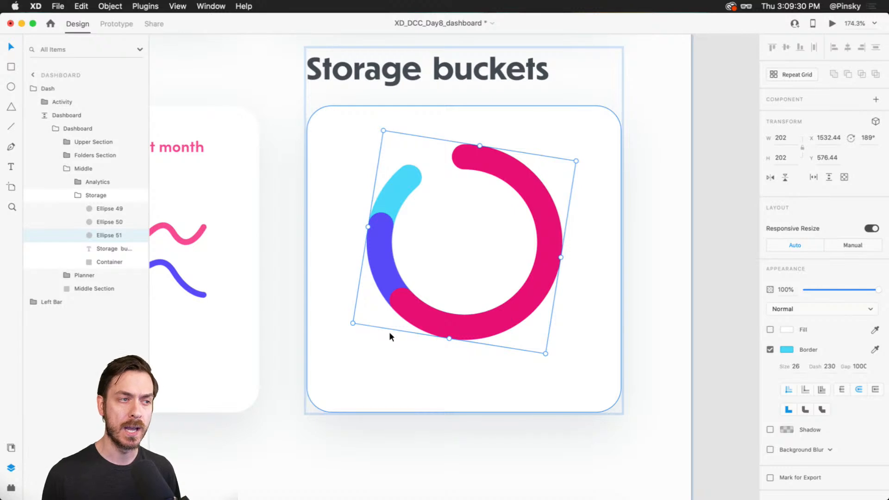
Duplicate the cyan arc and move the copy below Ellipse 51 in the layer order
scroll(438, 181, up, 5)
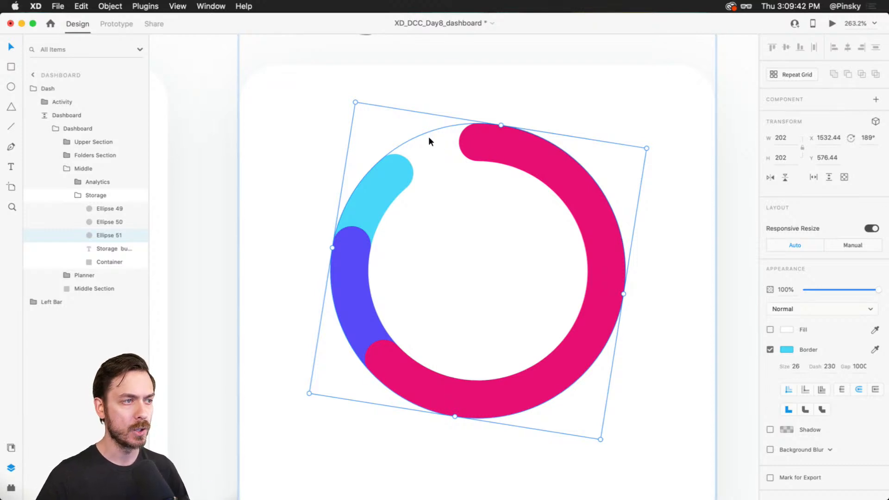
key(super+d)
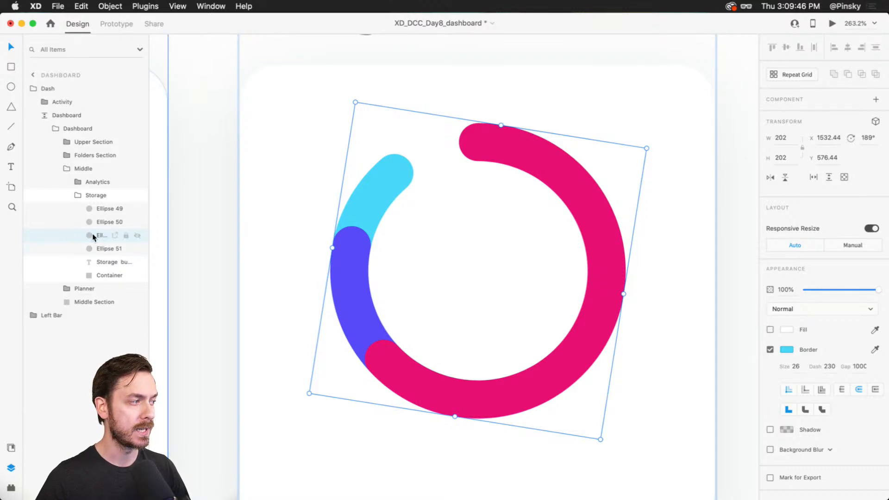
drag(91, 235, 76, 256)
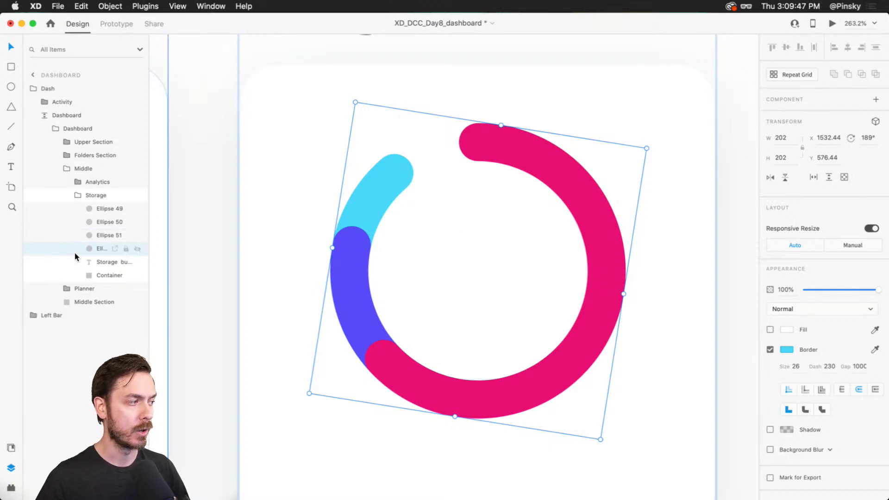
Rename the duplicated cyan ellipse layer as Circle
double_click(102, 252)
text(Circle)
key(Return)
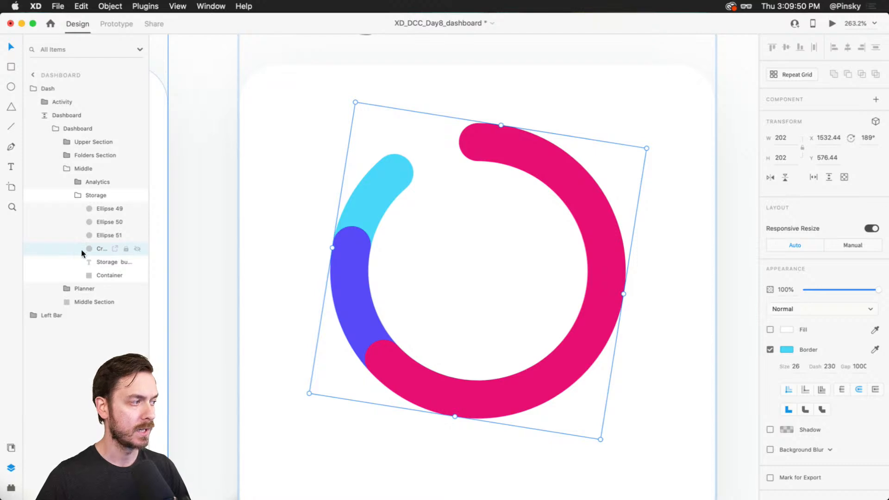
double_click(102, 250)
text(Cricle)
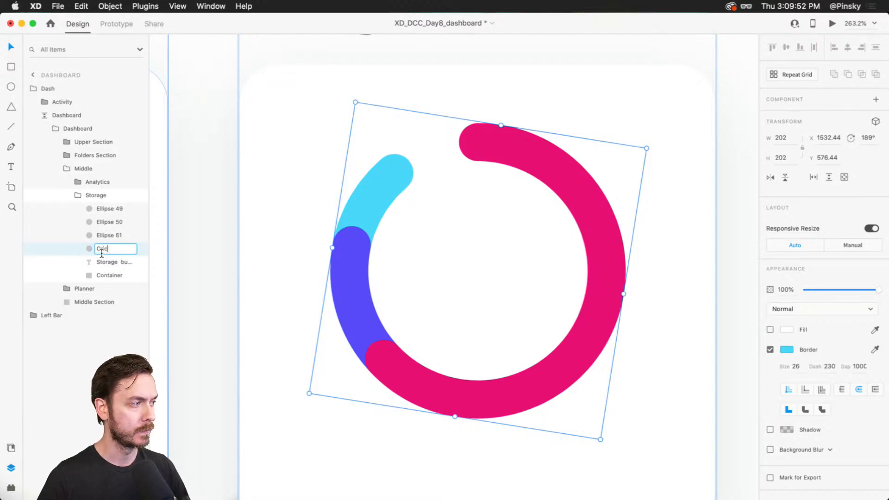
key(BackSpace)
key(BackSpace)
key(BackSpace)
key(BackSpace)
key(BackSpace)
text(ircle)
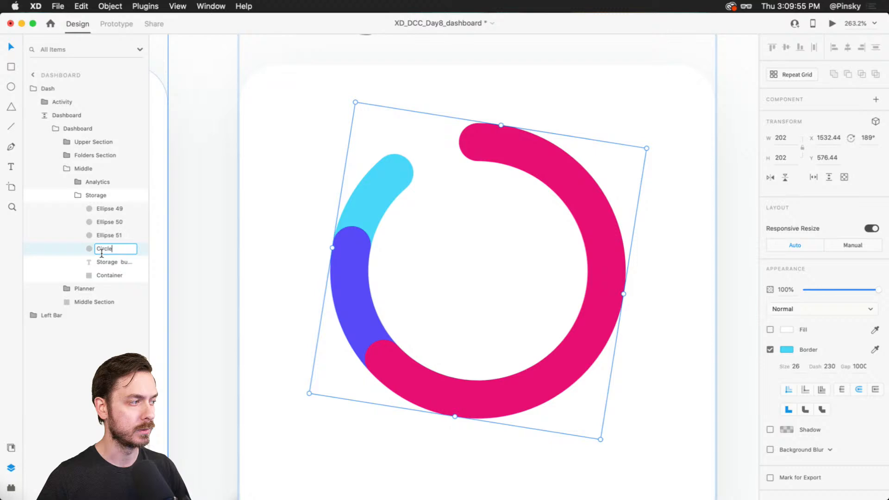
key(Return)
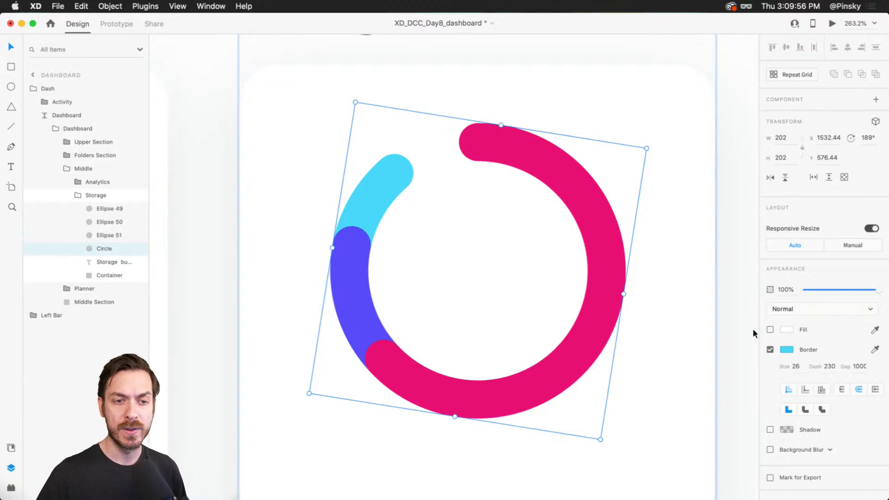
Set the Circle layer's border dash and gap to 0 so it forms a full ring
click(831, 370)
text(0)
key(Tab)
text(0)
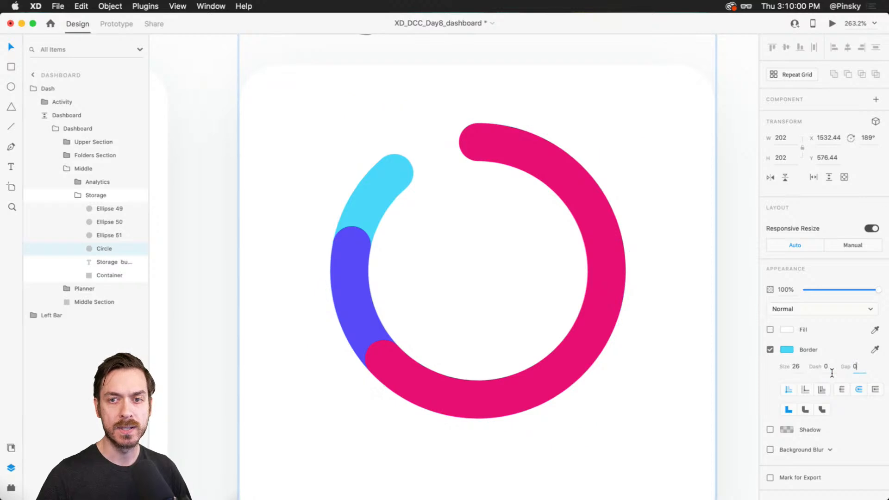
key(Return)
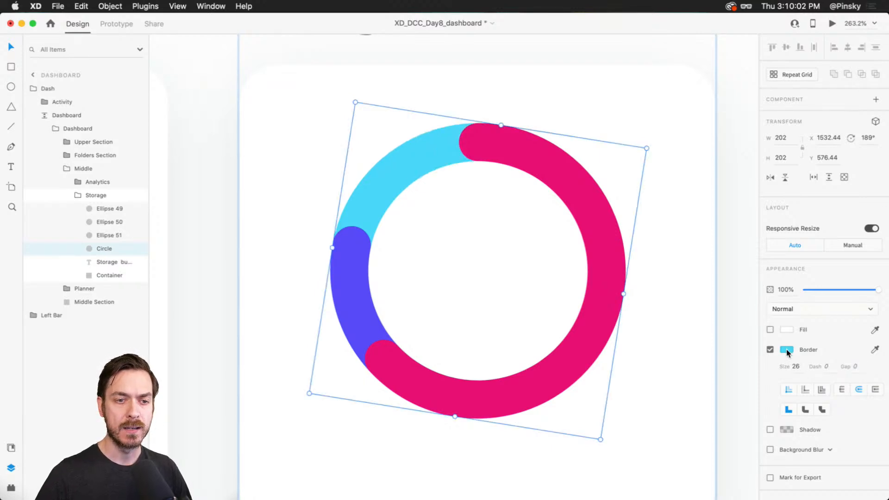
Change the full ring's border color to dark navy and lower its opacity to 10%
click(786, 349)
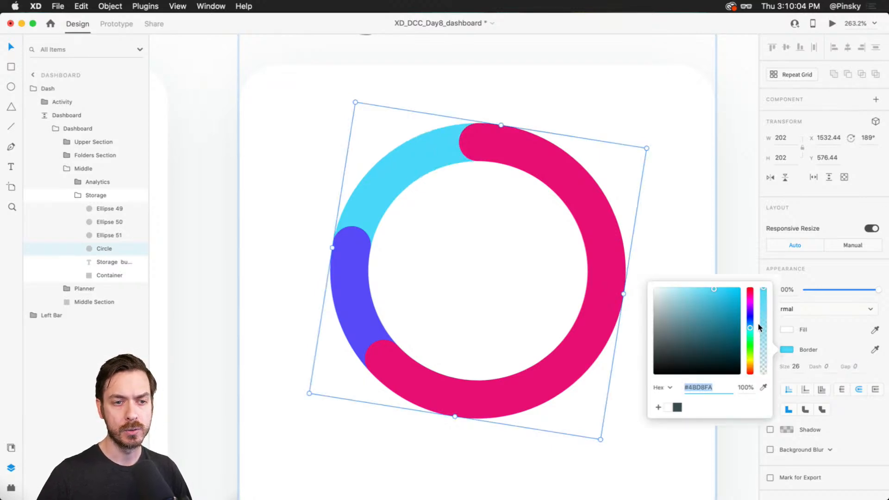
drag(751, 328, 751, 323)
click(740, 348)
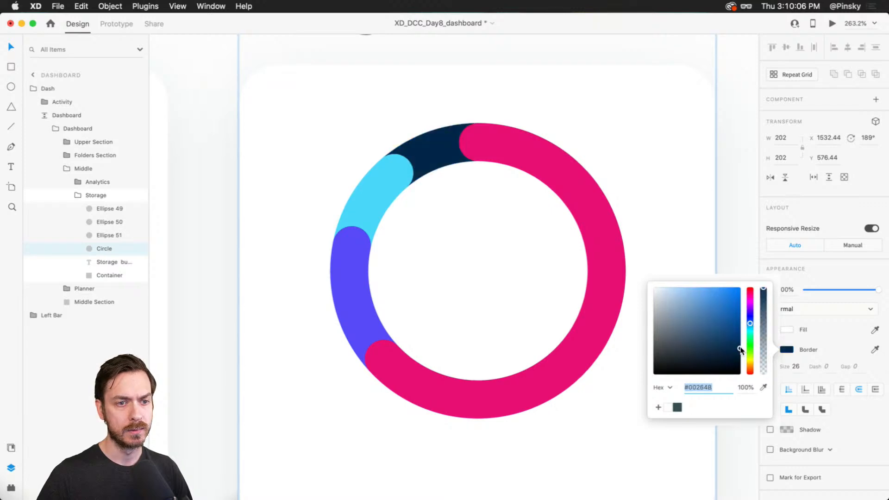
click(851, 266)
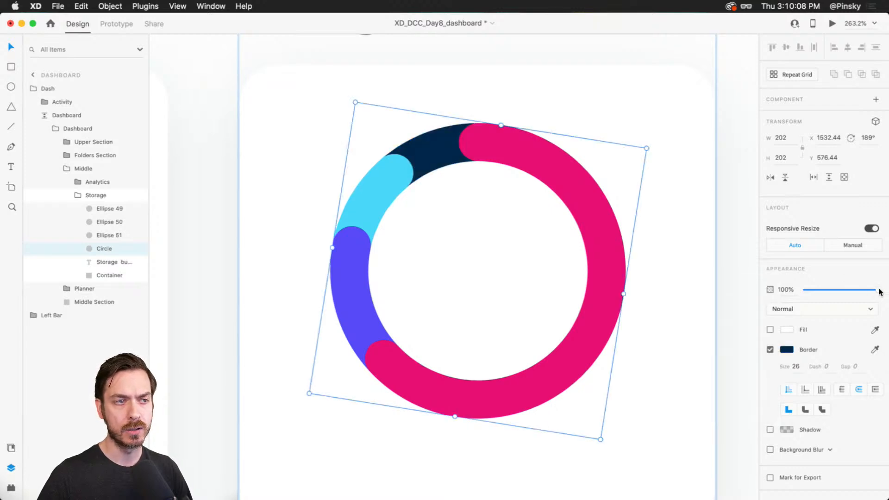
drag(880, 292, 814, 285)
Preview the dashboard to check the circular chart, and close the preview
scroll(582, 252, down, 2)
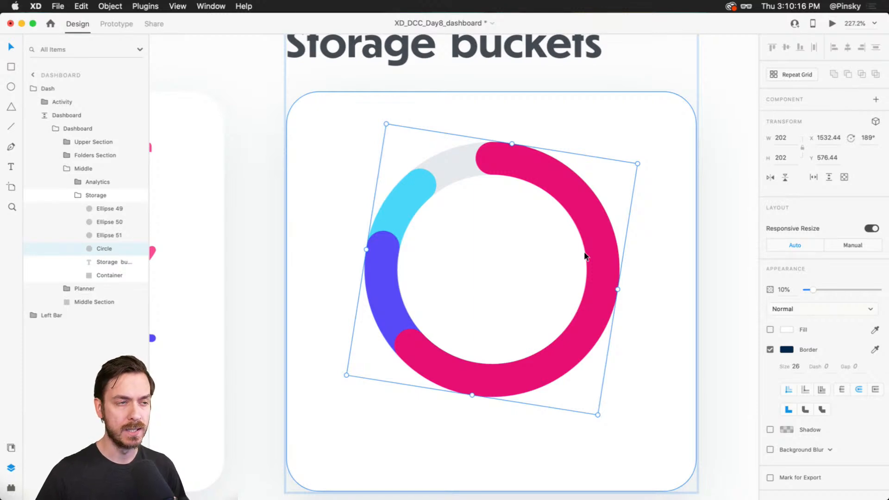
key(super+Return)
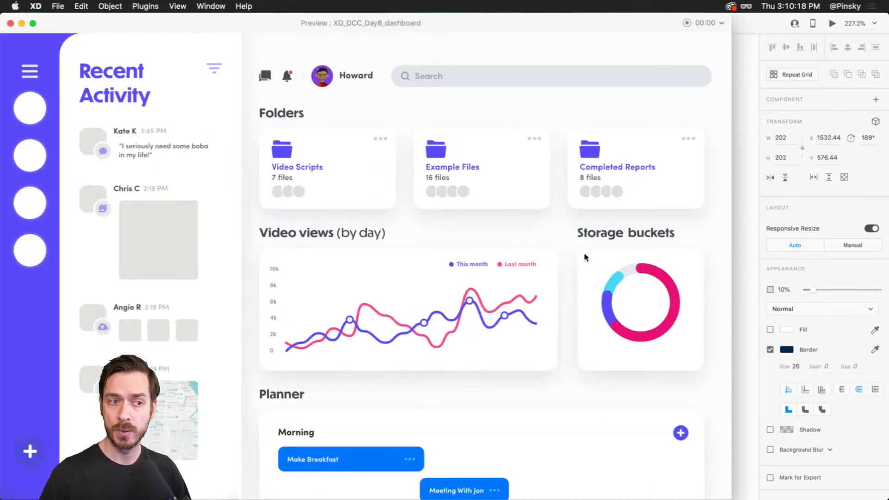
key(super+w)
Draw a circle about 15 by 15 below the ring chart, in the lower-left area of the Storage buckets card
scroll(577, 325, up, 1)
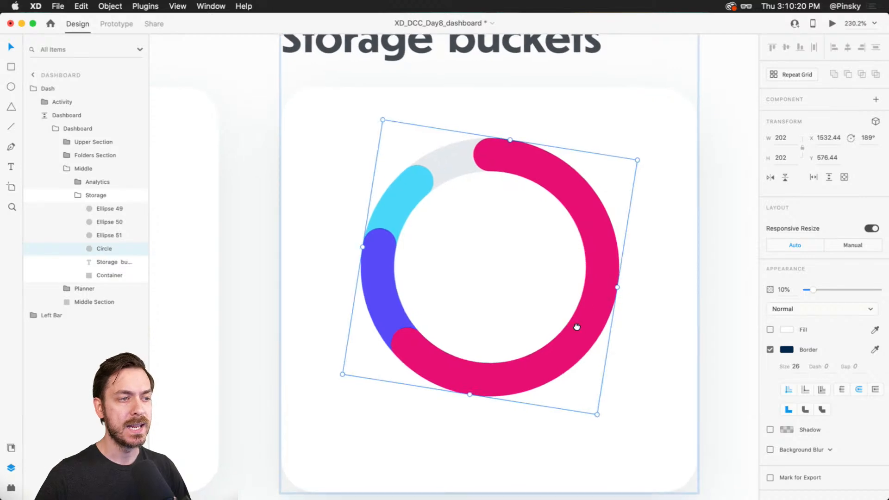
scroll(576, 319, down, 1)
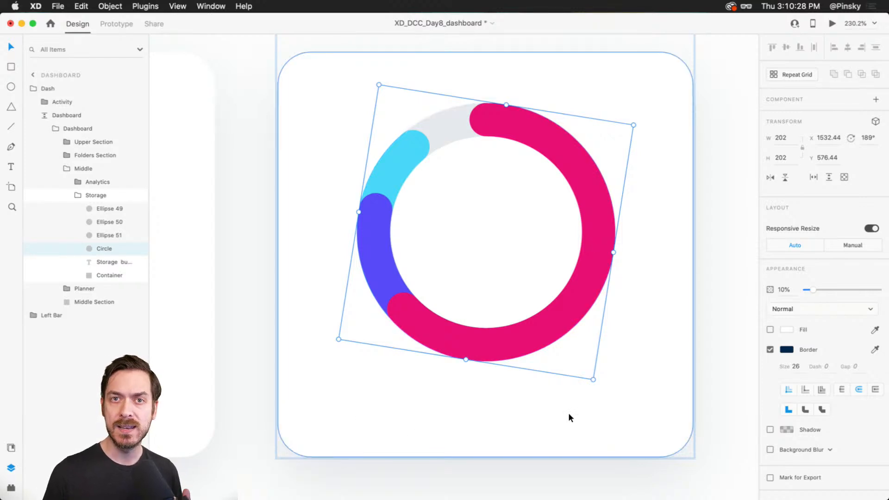
scroll(568, 413, down, 3)
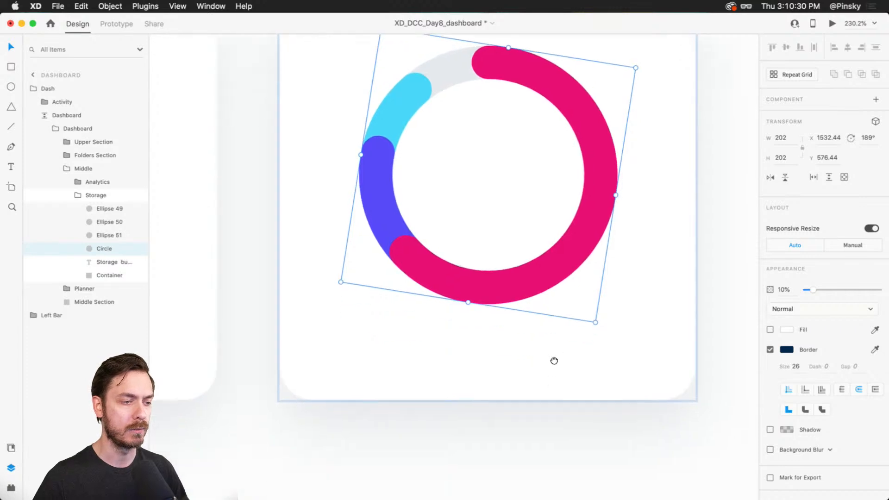
key(r)
key(t)
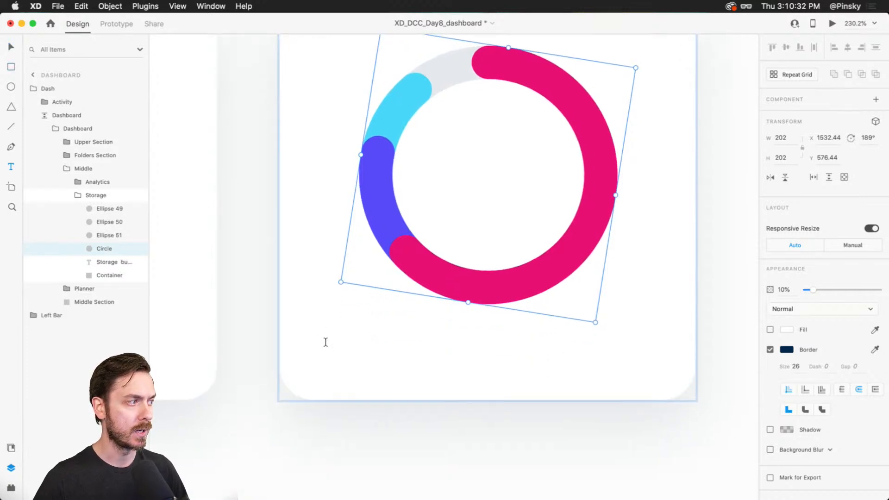
key(e)
mouse_move(328, 338)
mouse_down()
mouse_move(352, 360)
mouse_move(331, 344)
mouse_up()
key(v)
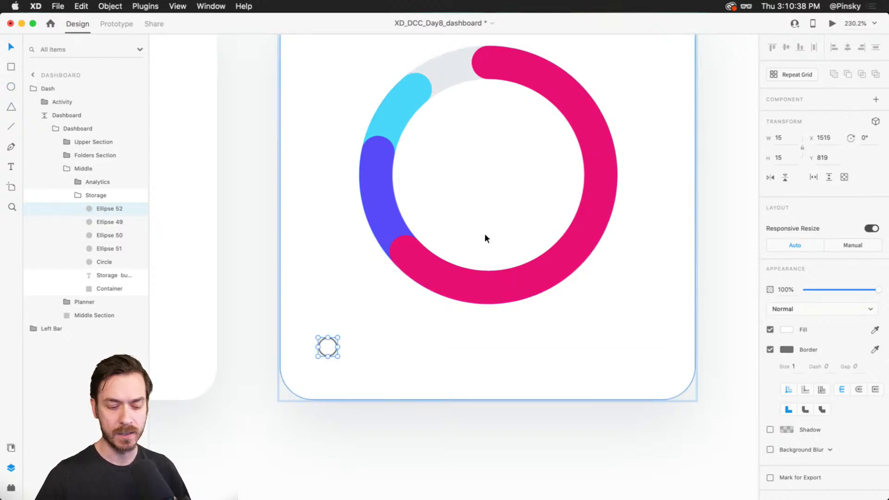
Fill the small legend circle with the chart's pink and remove its border
key(i)
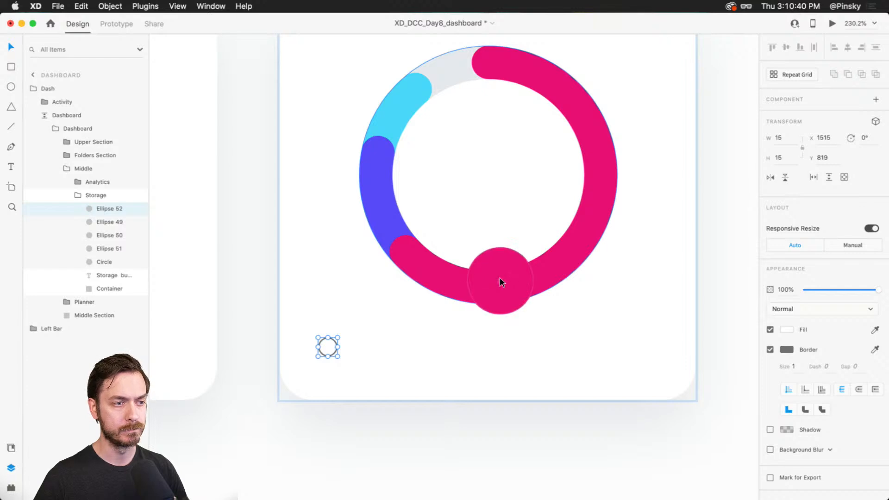
click(500, 277)
click(770, 350)
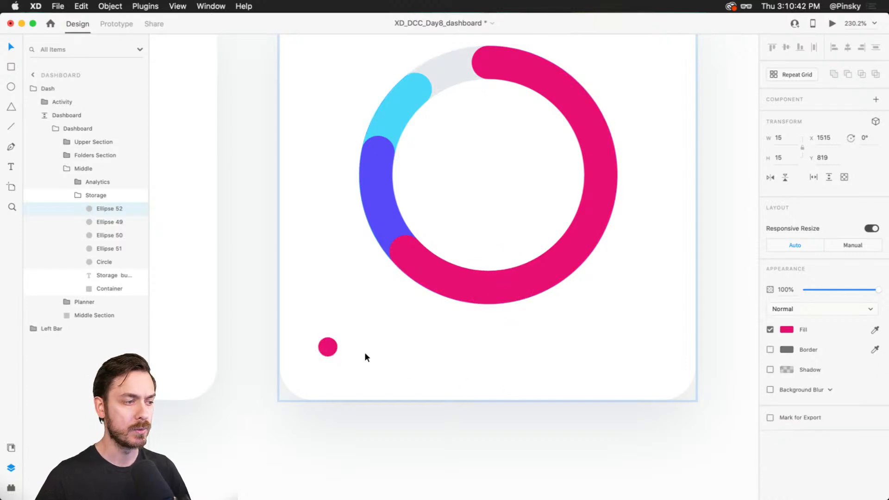
Add the text label Videos beside the pink legend dot
key(t)
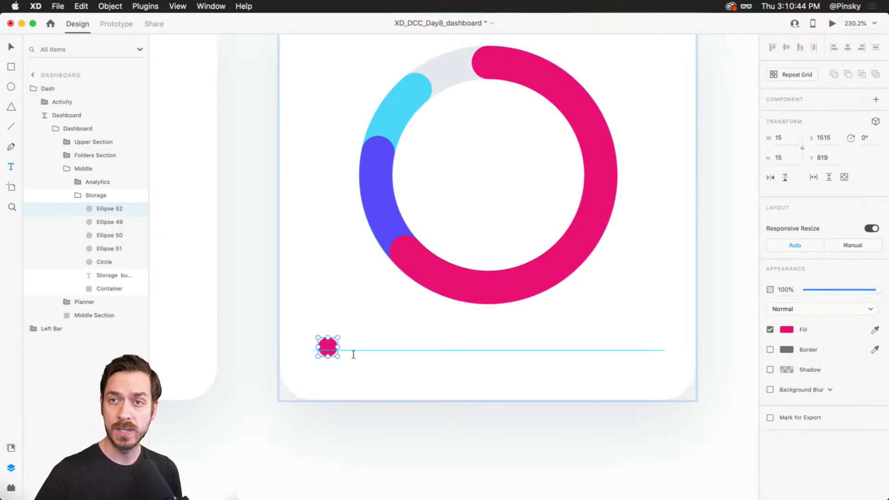
click(354, 355)
text(Vidfeo)
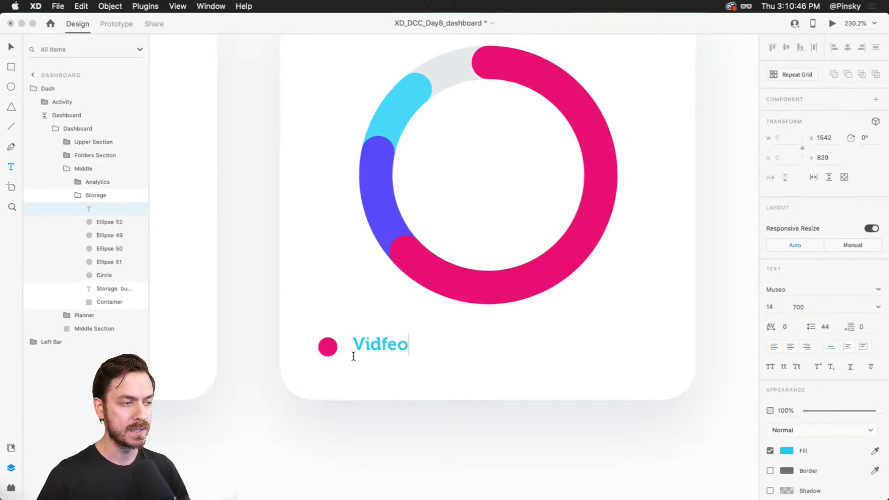
key(BackSpace)
key(BackSpace)
key(BackSpace)
text(eos)
key(Escape)
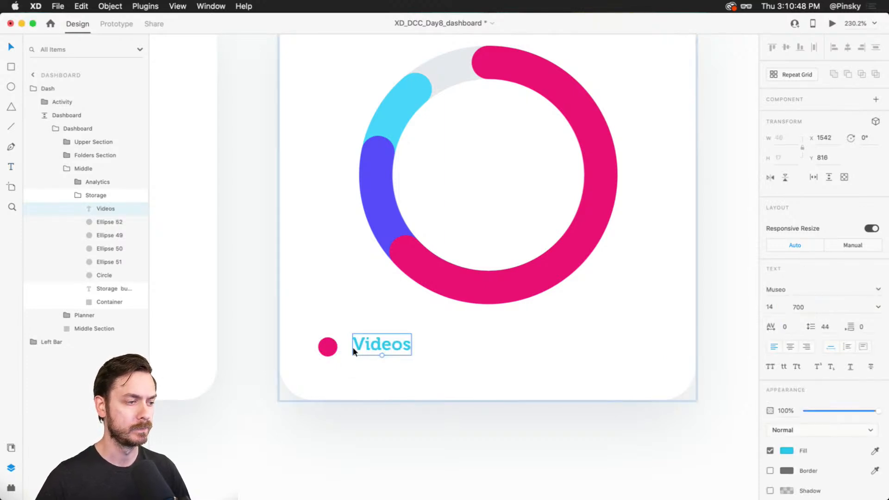
Align the Videos label with the legend dot and recolor it with the dot's pink
drag(366, 343, 403, 353)
key(i)
click(332, 343)
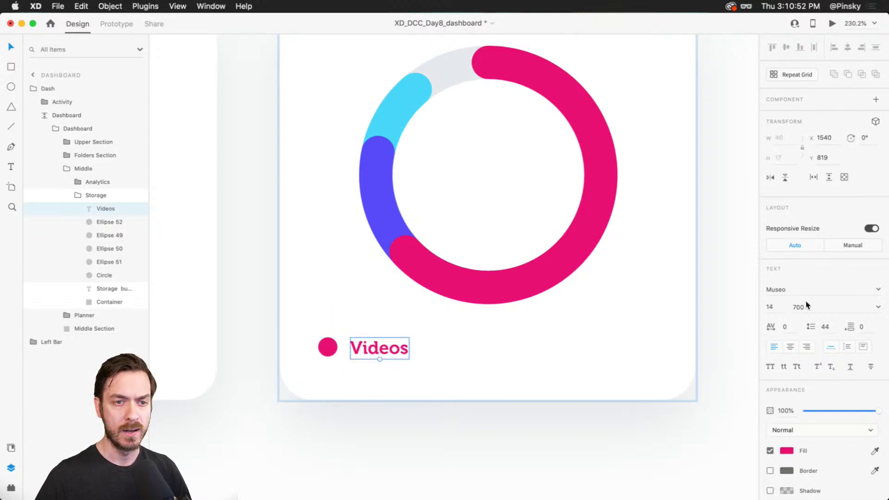
Check the dashboard in a preview and set the Videos label's font size to 16
key(super+Return)
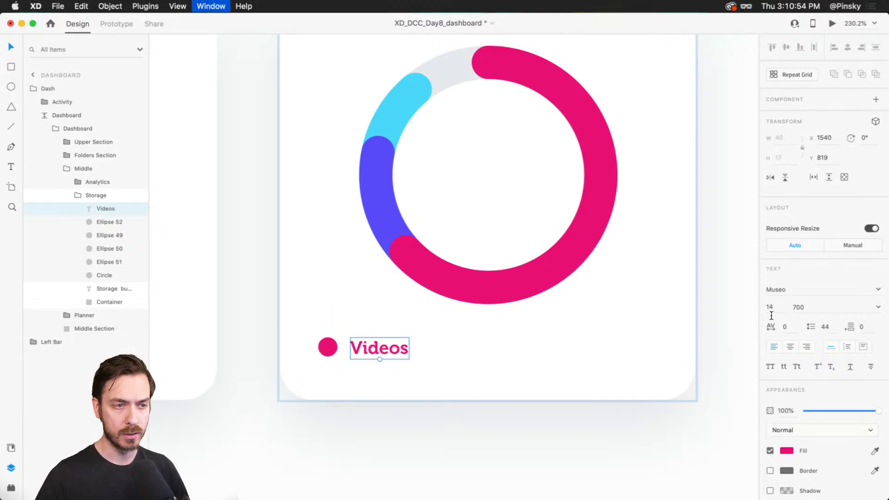
key(super+w)
drag(776, 309, 752, 308)
text(1)
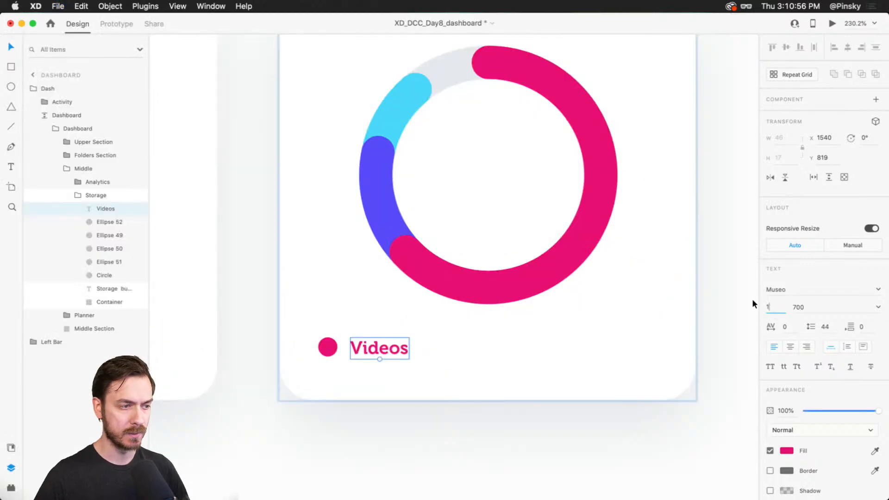
text(6)
key(Return)
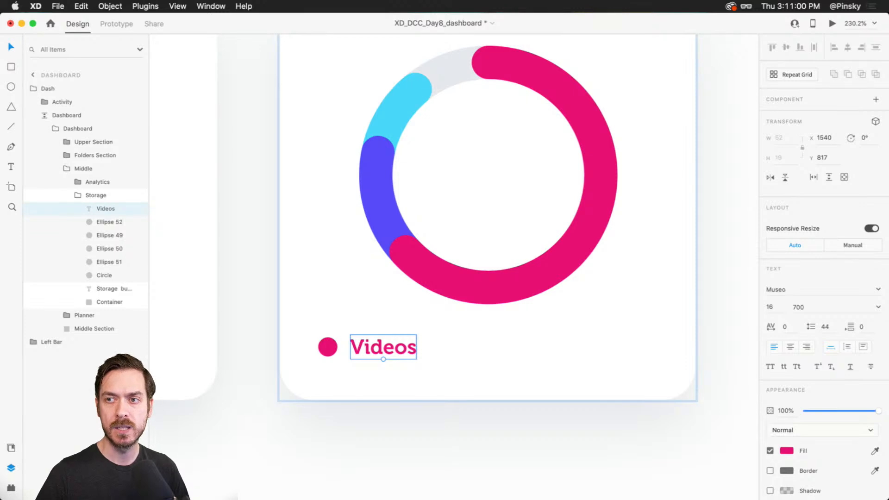
Nudge the Videos label 2 px closer to the pink legend dot
click(417, 305)
click(384, 347)
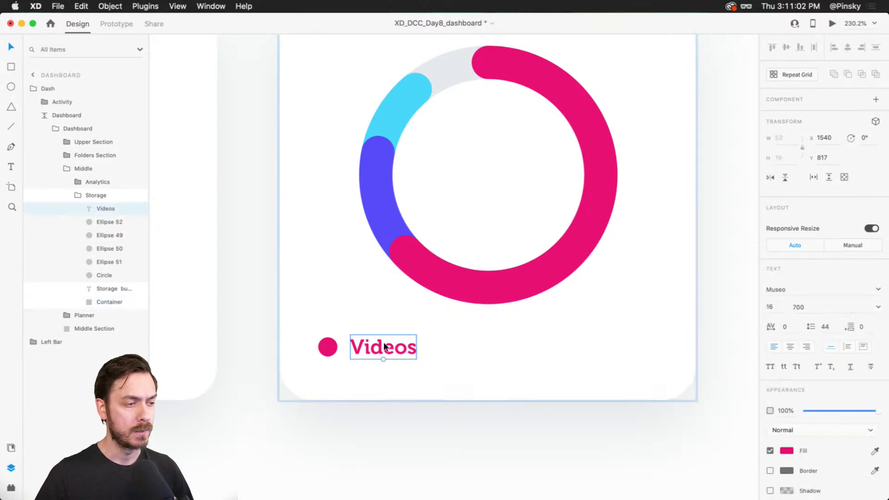
double_click(384, 346)
key(Escape)
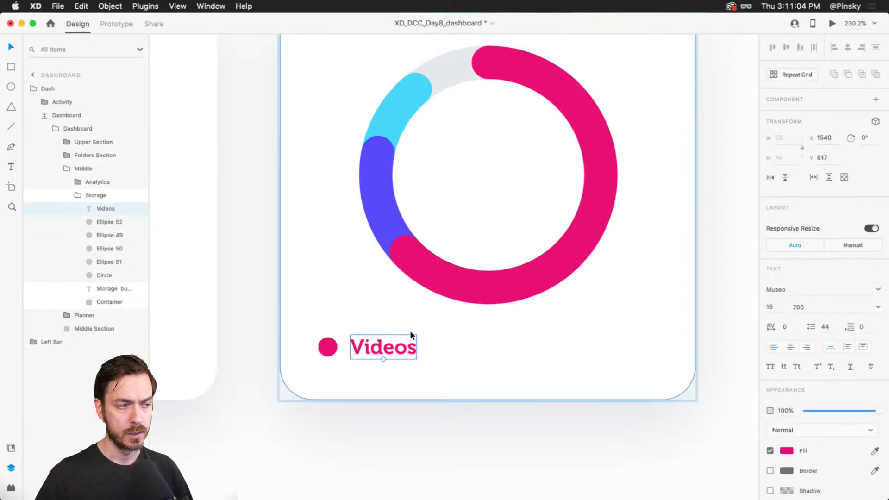
key(Left)
key(Left)
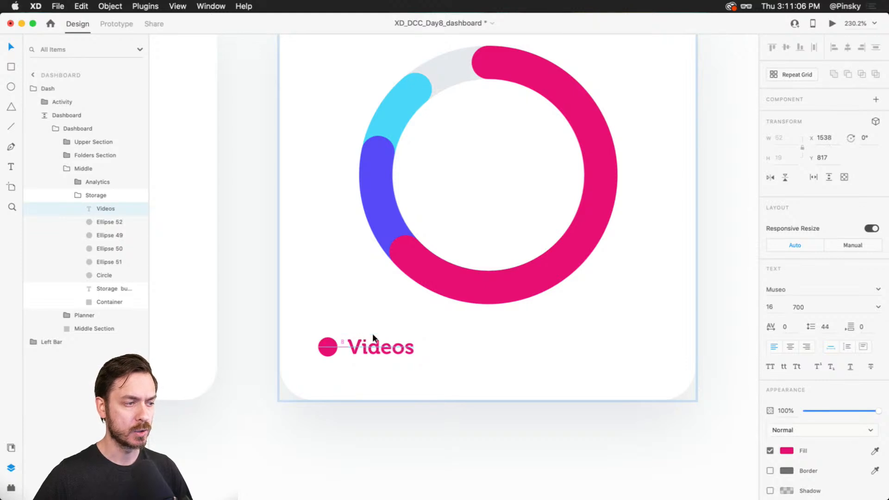
Group the pink dot with its label and name the group Videos
shift+click(329, 345)
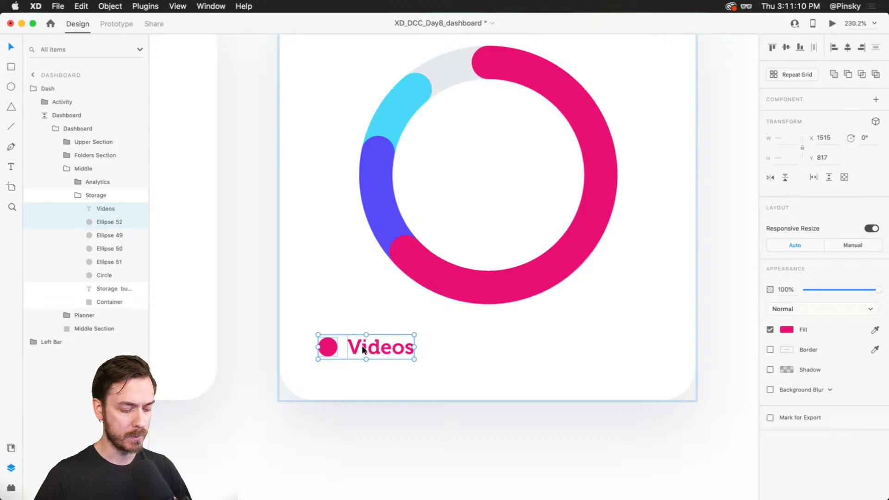
key(super+g)
double_click(102, 208)
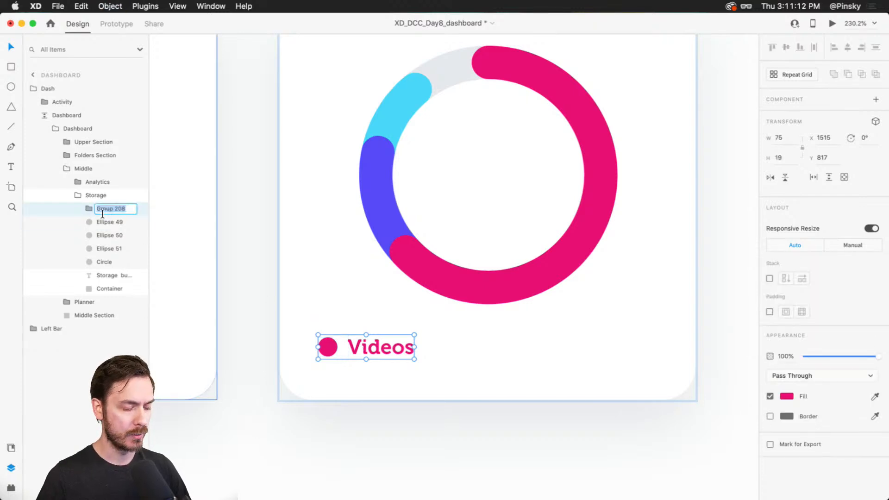
text(Videos)
key(Return)
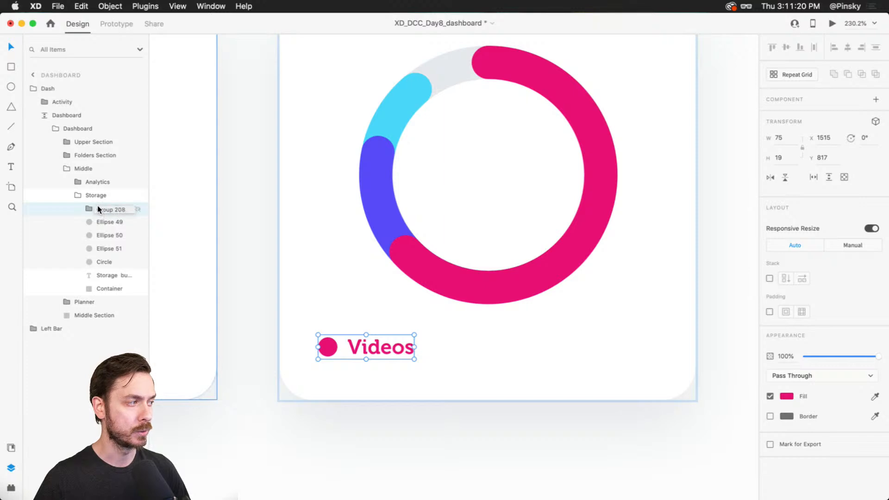
Name the legend's outer group Index and turn on a horizontal stack for it
double_click(101, 210)
text(V)
text(ndex)
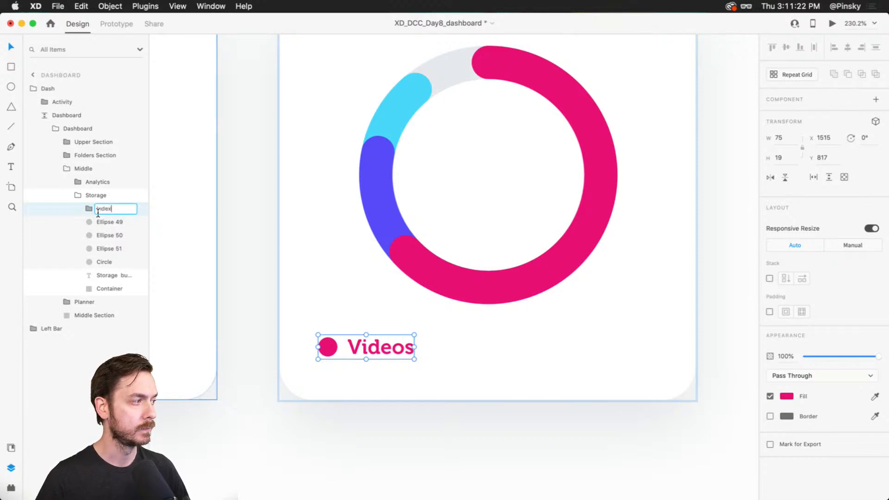
key(Return)
drag(148, 172, 163, 172)
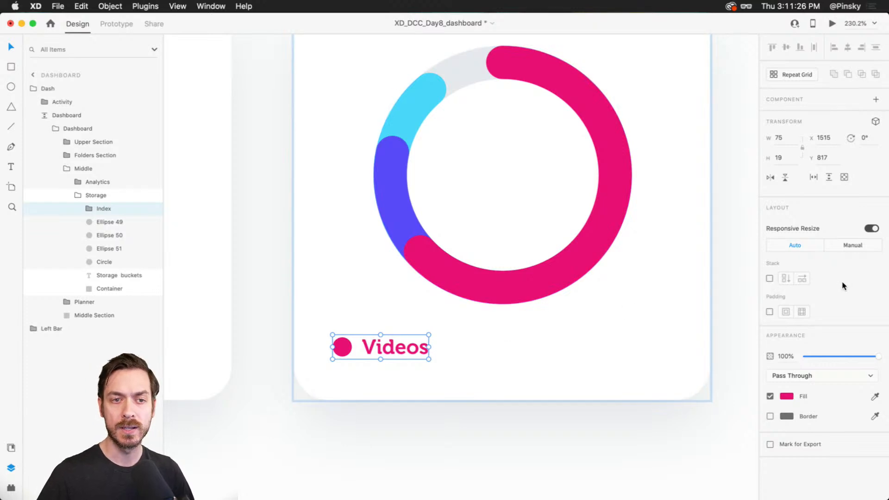
click(770, 278)
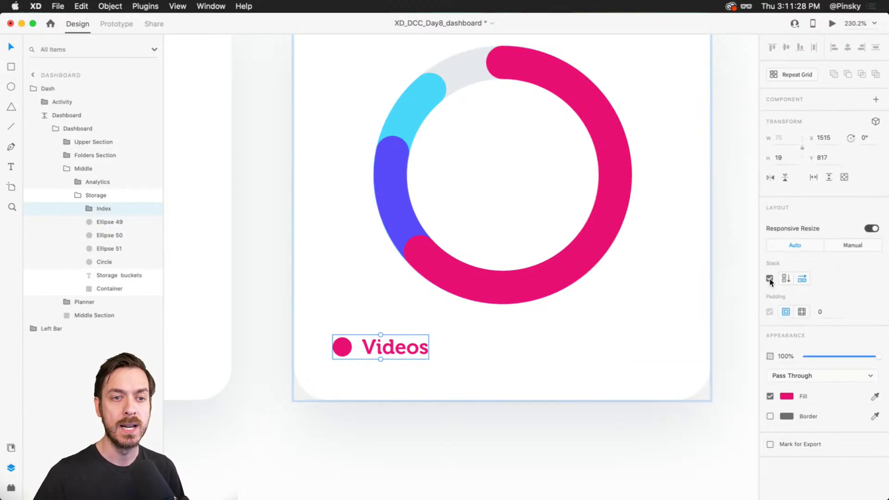
Duplicate the Videos group twice inside the Index stack
click(89, 208)
click(87, 218)
key(super+d)
key(super+d)
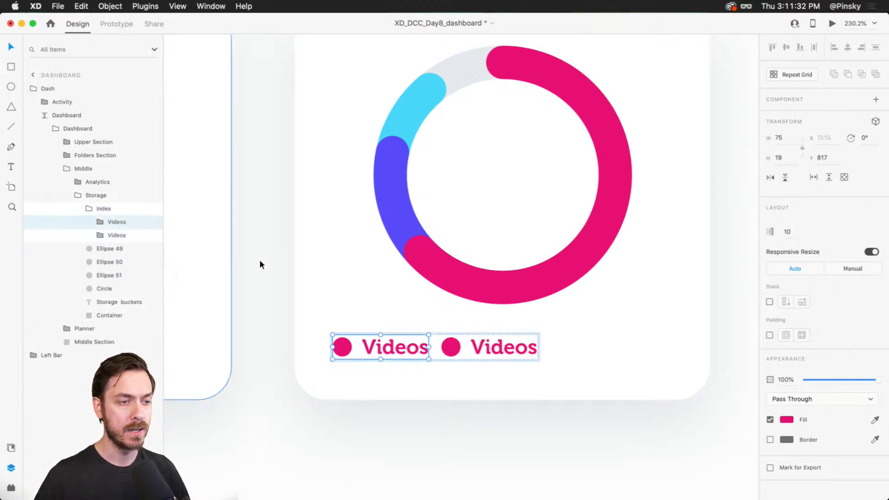
Change the second legend entry's text to Photos and the third entry's text to Documents
click(510, 350)
double_click(510, 350)
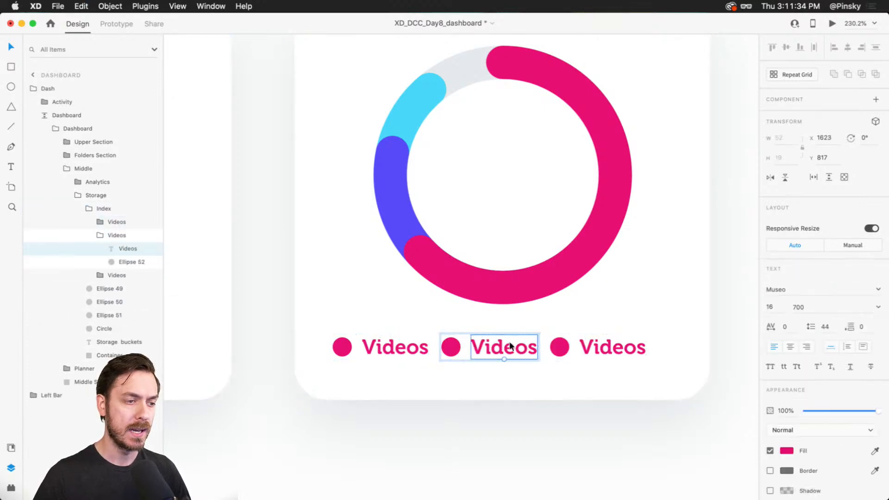
double_click(510, 351)
text(Photos)
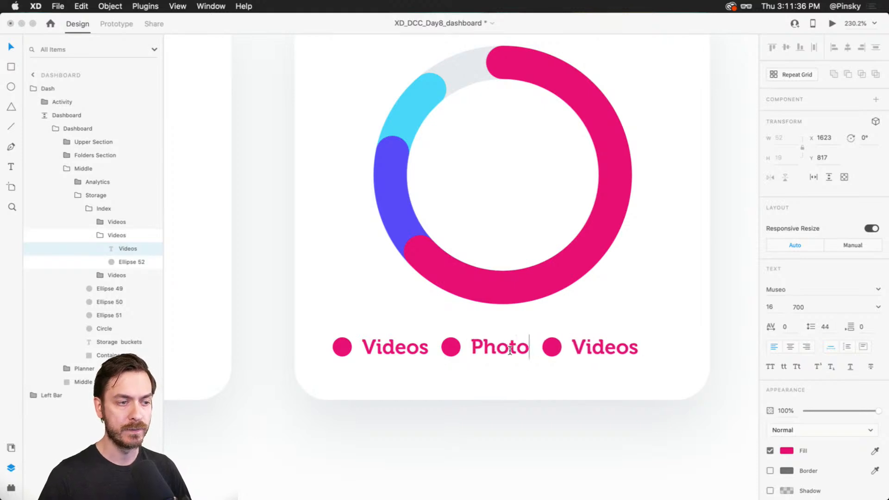
key(Escape)
double_click(608, 345)
double_click(607, 347)
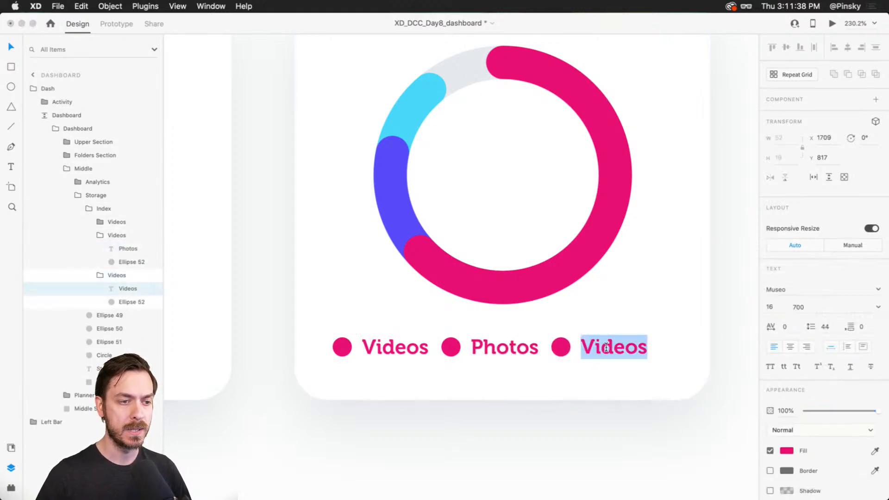
text(Documents)
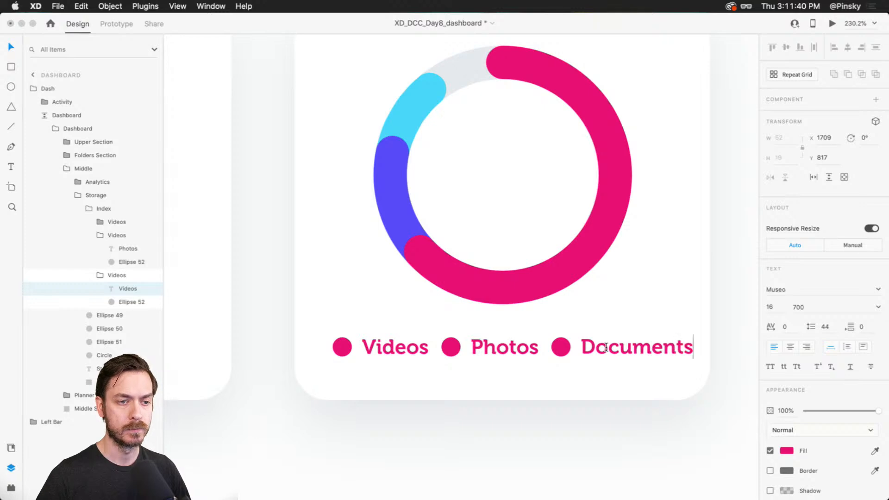
key(Escape)
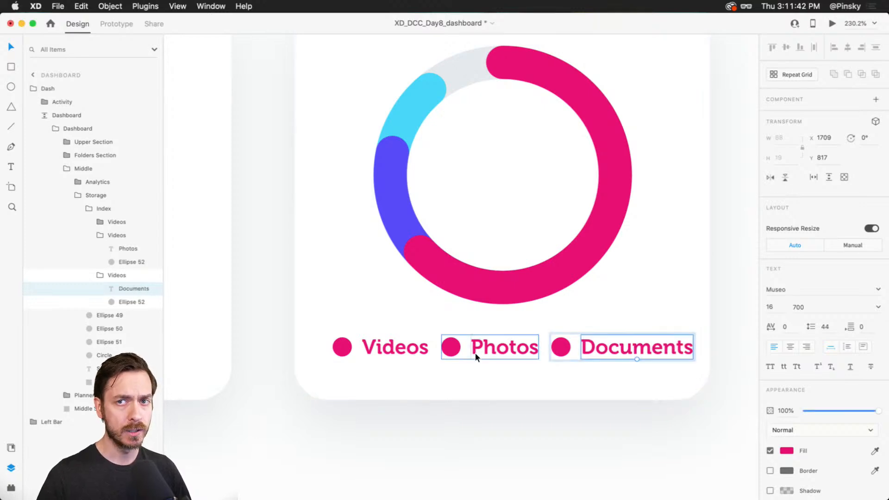
Undo the Photos and Documents text edits and the two duplicates of the Videos group
key(super+z)
key(super+z)
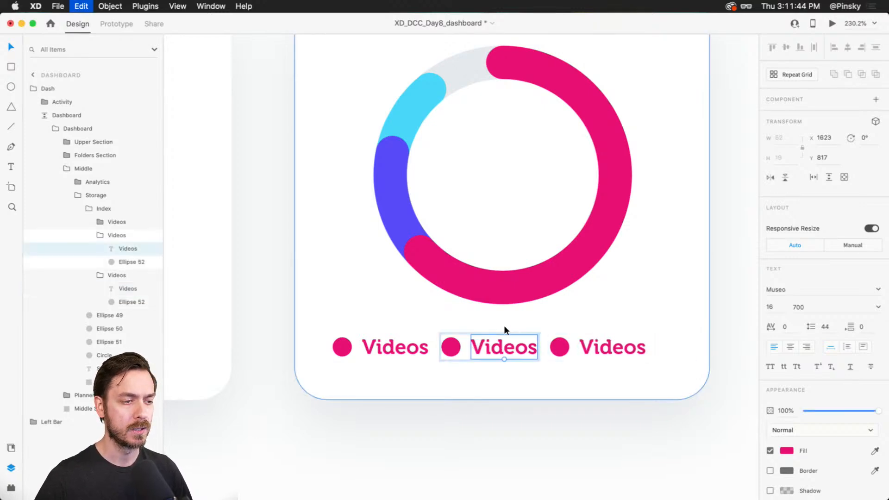
key(super+z)
key(super+z)
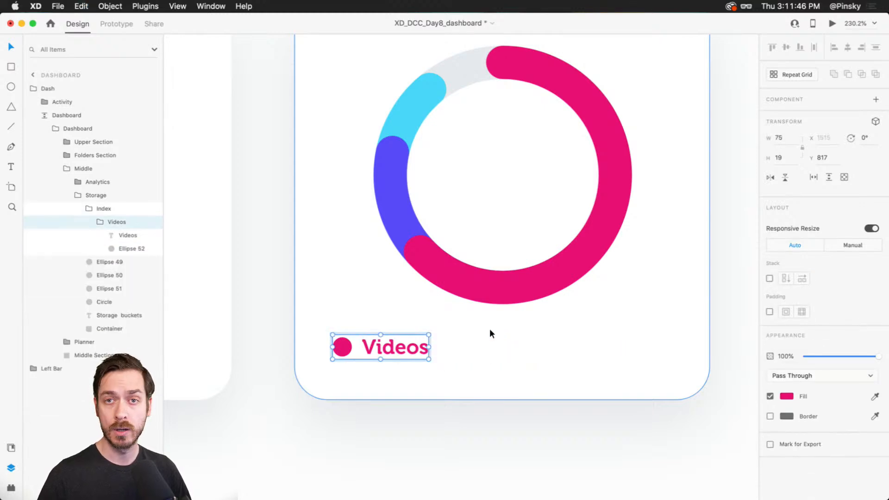
Set the Videos label's font size to 14 and fit a slightly smaller dot closely beside it
double_click(376, 346)
click(771, 307)
text(14)
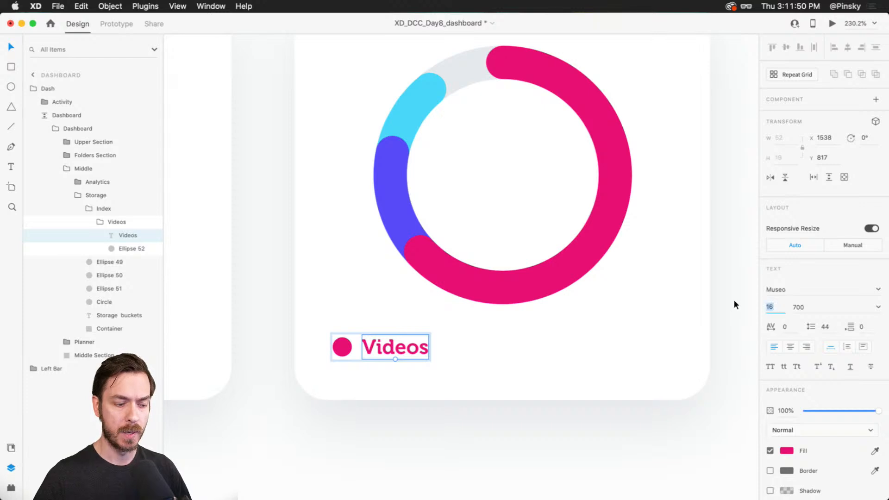
key(Return)
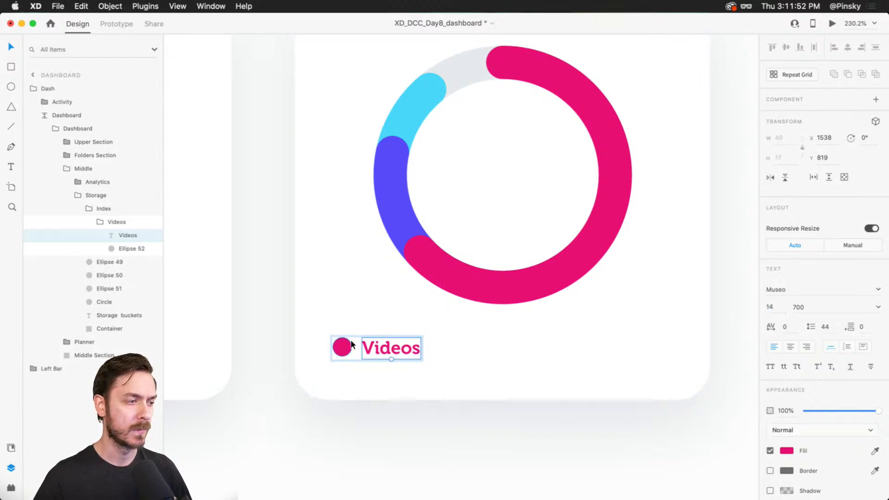
click(343, 347)
drag(352, 338, 382, 346)
Make two copies of the resized Videos group within the Index stack
click(83, 222)
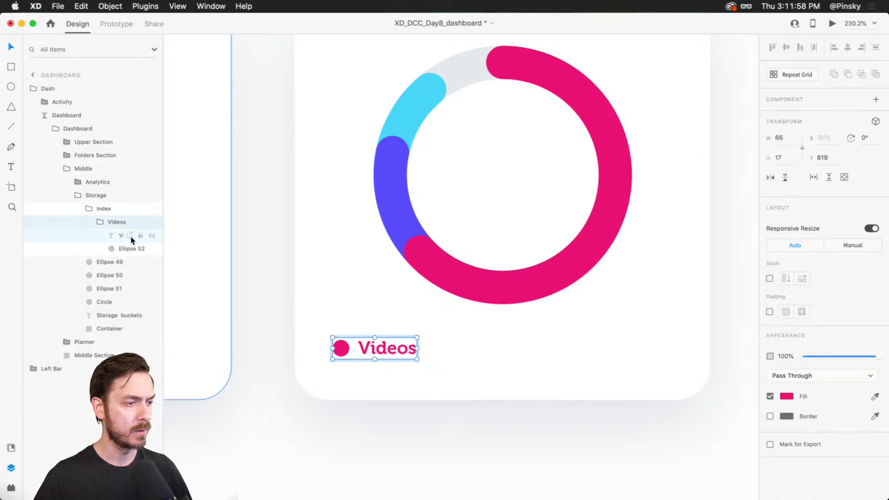
key(super+d)
key(super+d)
Change the middle legend label to Photos and the last one to Documents
double_click(486, 349)
double_click(492, 353)
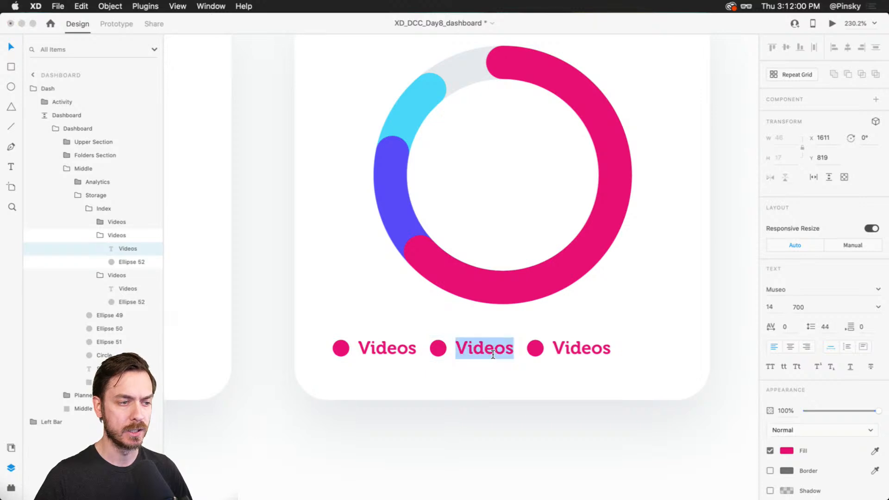
text(Photos)
key(Escape)
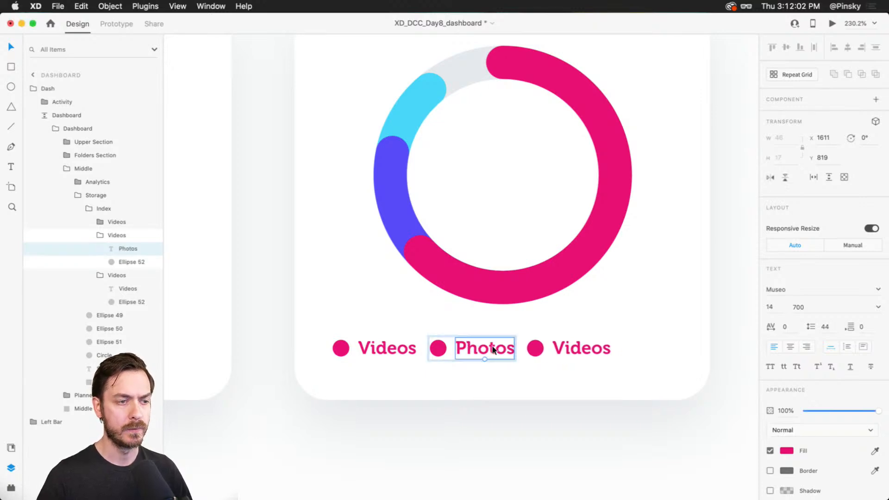
click(591, 338)
click(592, 339)
double_click(593, 343)
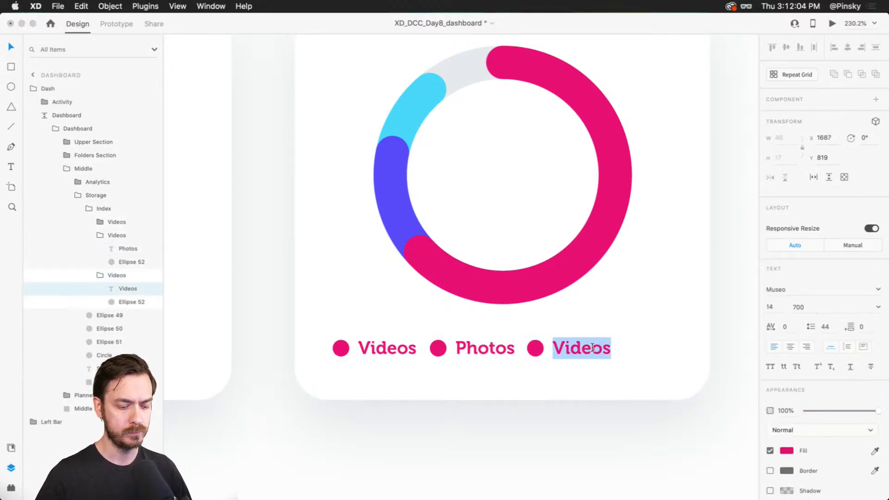
text(Documents)
key(Escape)
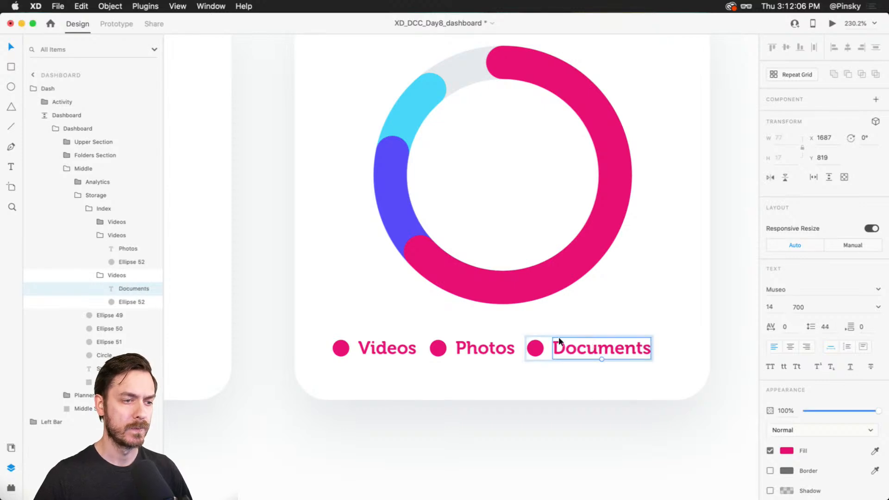
Recolor the Documents legend item with the chart's cyan and the Photos item with its purple
key(Escape)
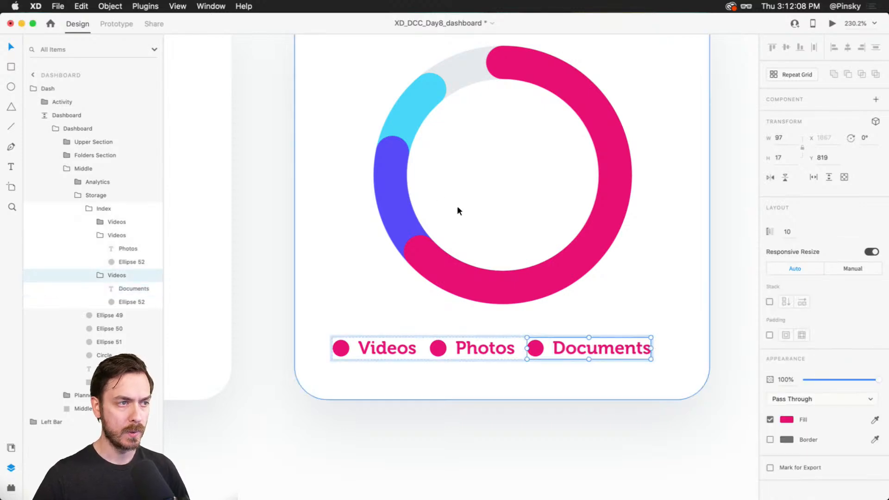
key(i)
click(410, 112)
click(484, 352)
key(i)
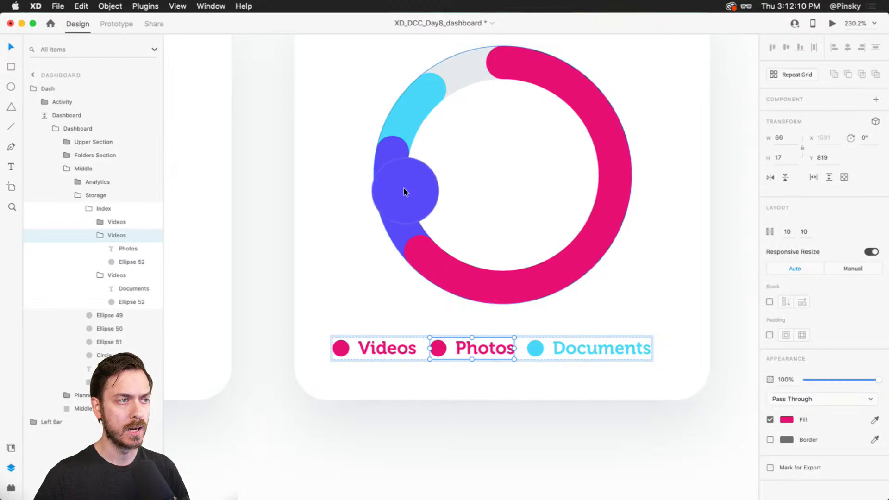
click(405, 193)
Widen the Index stack's spacing to 21 and move the legend slightly lower in the card, to Y 825
key(Escape)
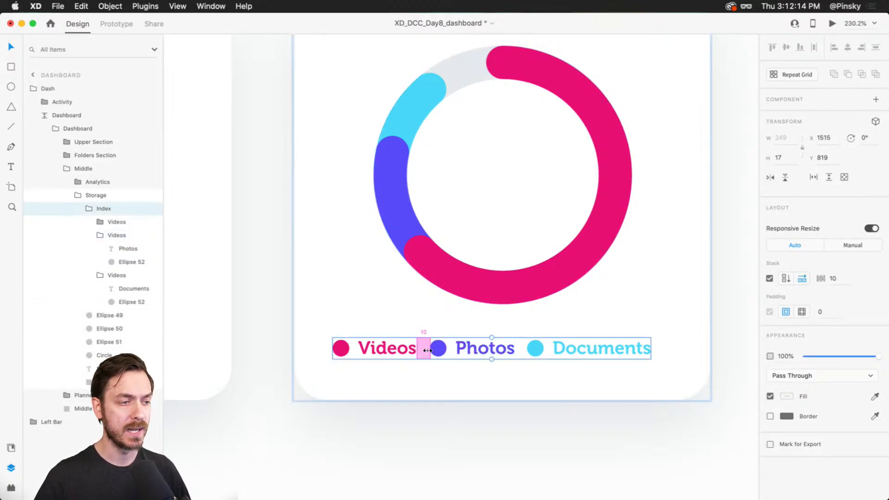
drag(426, 349, 440, 351)
mouse_move(629, 345)
mouse_down()
mouse_move(393, 334)
mouse_move(629, 333)
mouse_up()
click(629, 344)
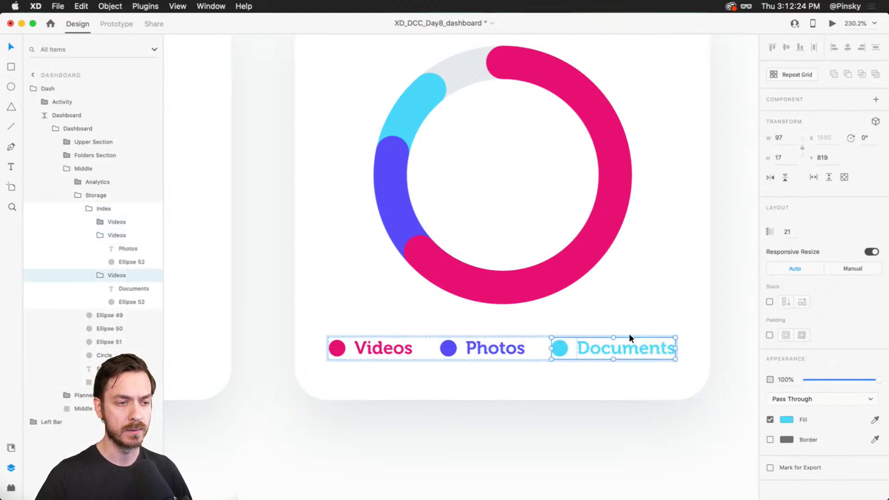
key(Escape)
drag(482, 343, 484, 351)
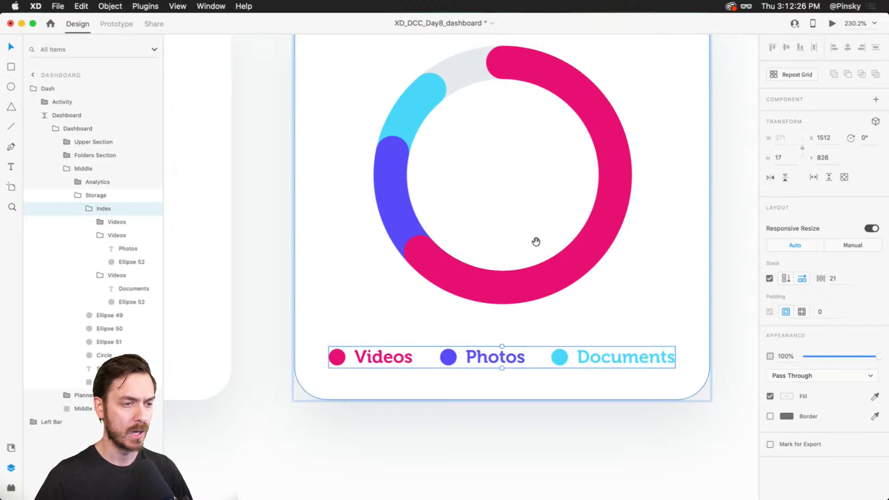
drag(535, 242, 537, 274)
drag(499, 381, 498, 380)
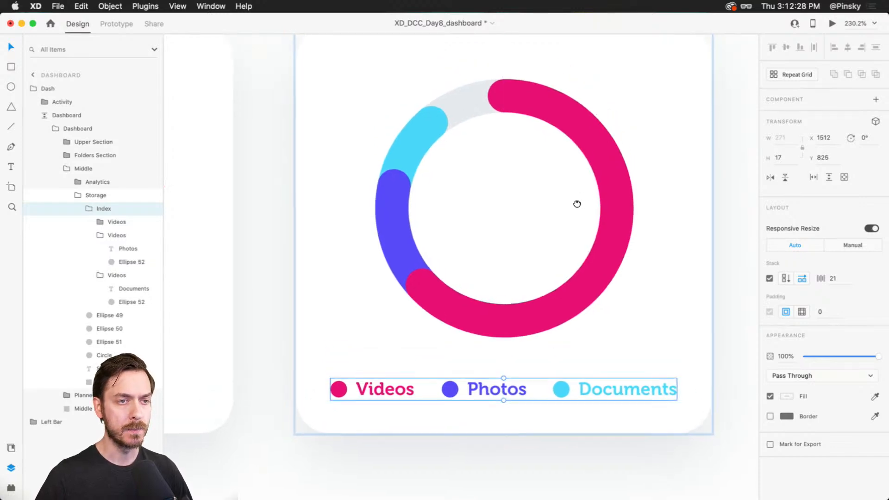
Show the square grid and draw an open right-pointing chevron, 8 by 16, beside the ring's right edge with the Pen tool
scroll(570, 222, up, 3)
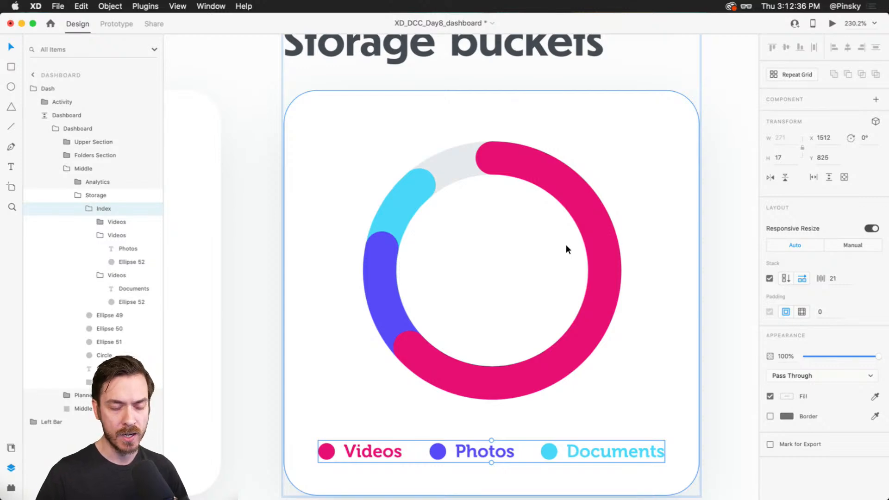
key(super+apostrophe)
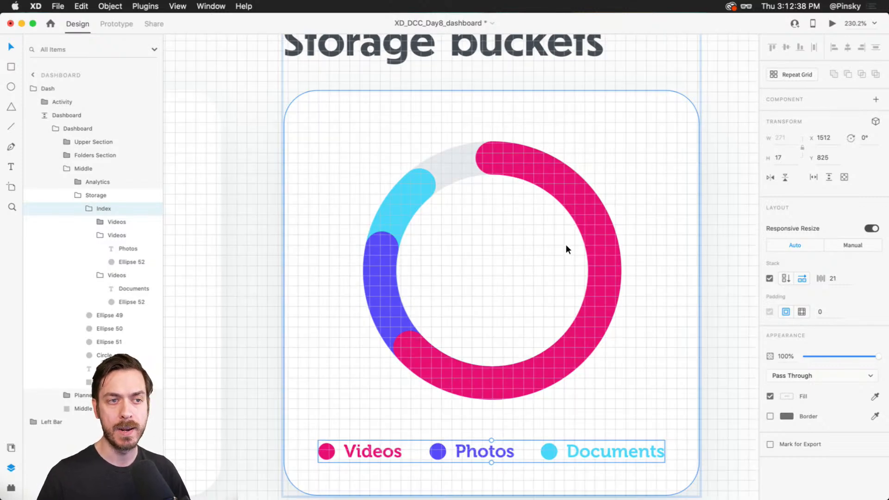
scroll(647, 244, up, 3)
drag(649, 251, 647, 246)
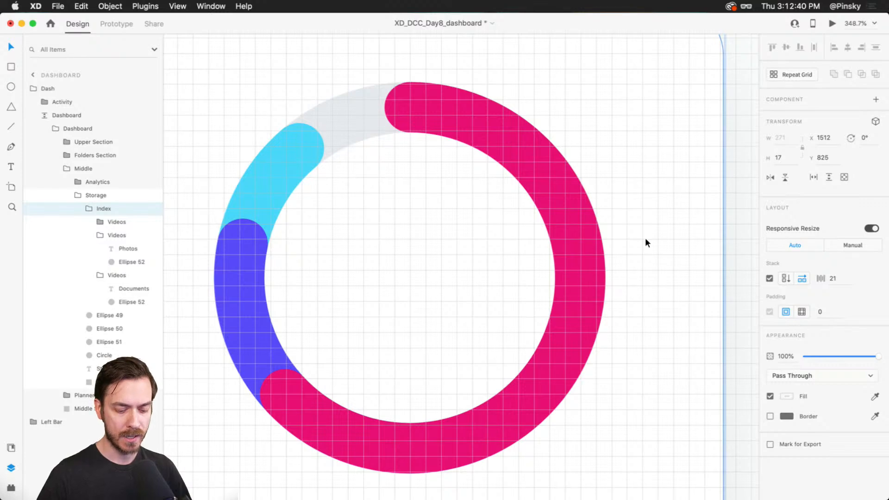
key(p)
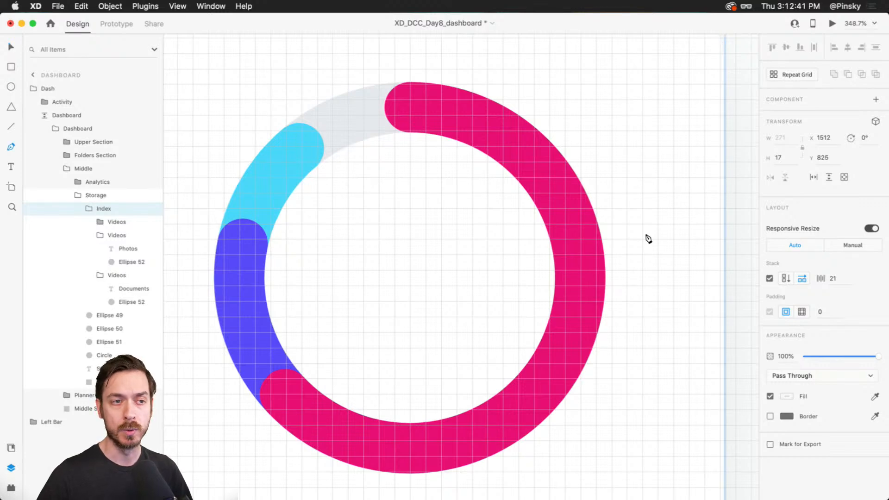
click(658, 208)
click(674, 224)
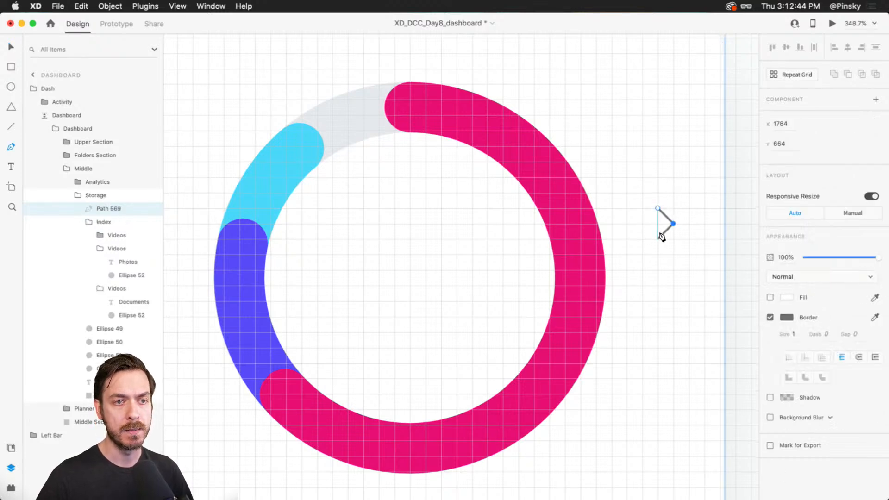
click(657, 239)
key(Escape)
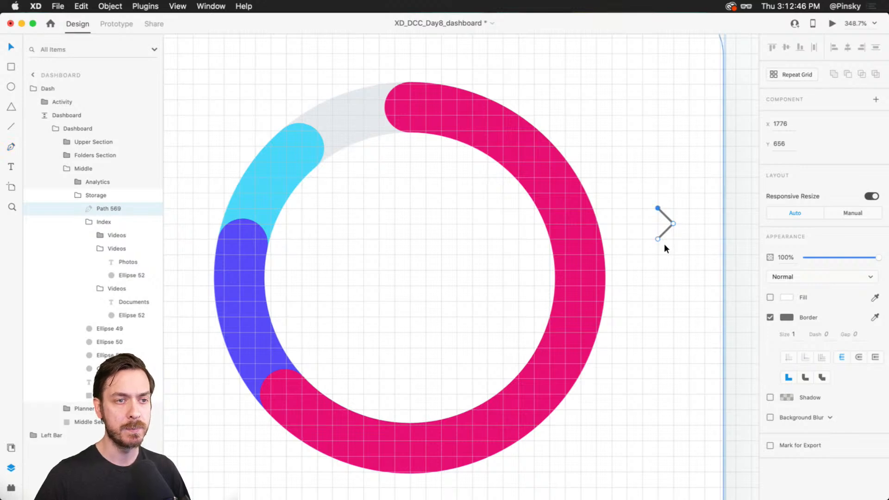
key(Escape)
Set the chevron's border color to dark gray #363636
click(786, 350)
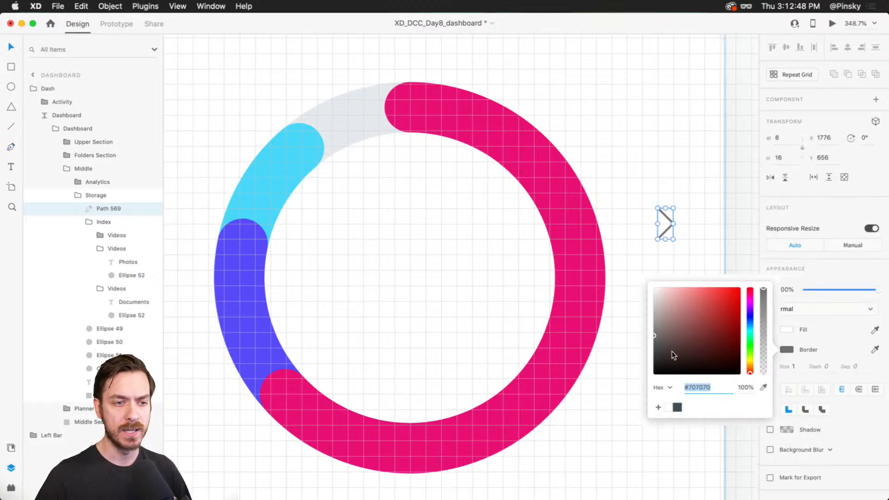
drag(673, 355, 648, 357)
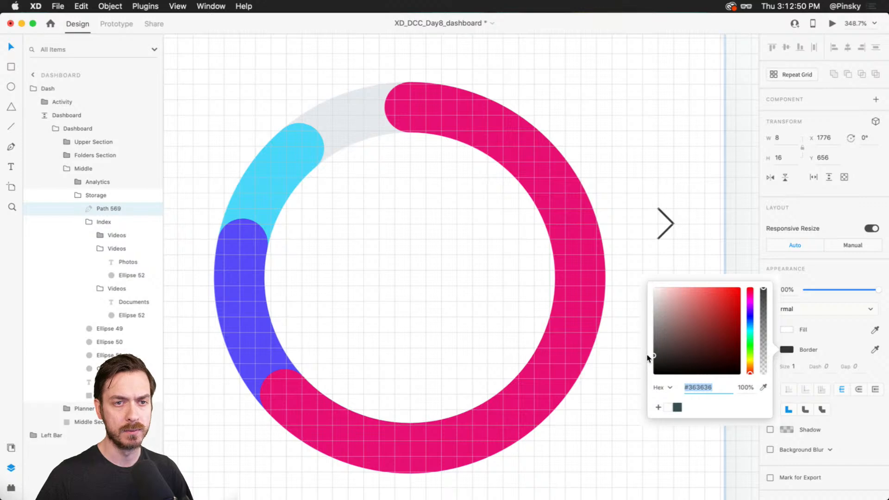
click(844, 260)
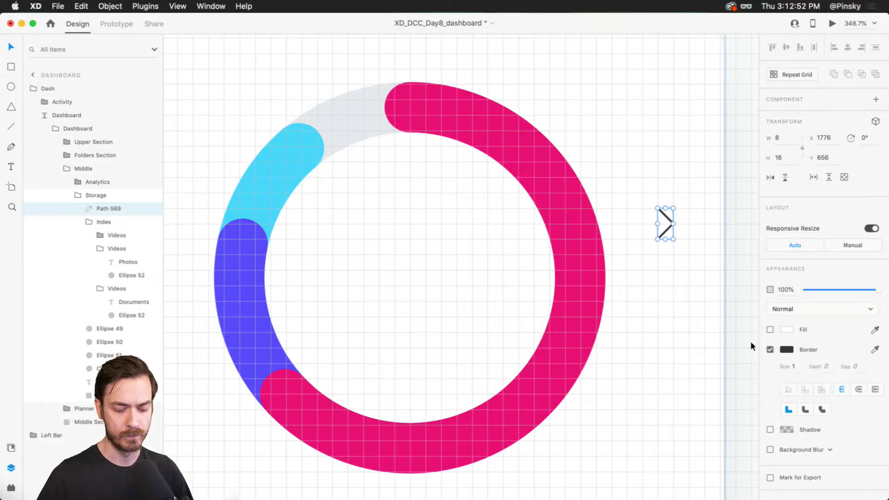
Hide the grid, enlarge the chevron to about 10.6 by 21.2, and give it a size 4 border with round caps
key(super+apostrophe)
drag(673, 239, 682, 250)
click(794, 370)
key(Up)
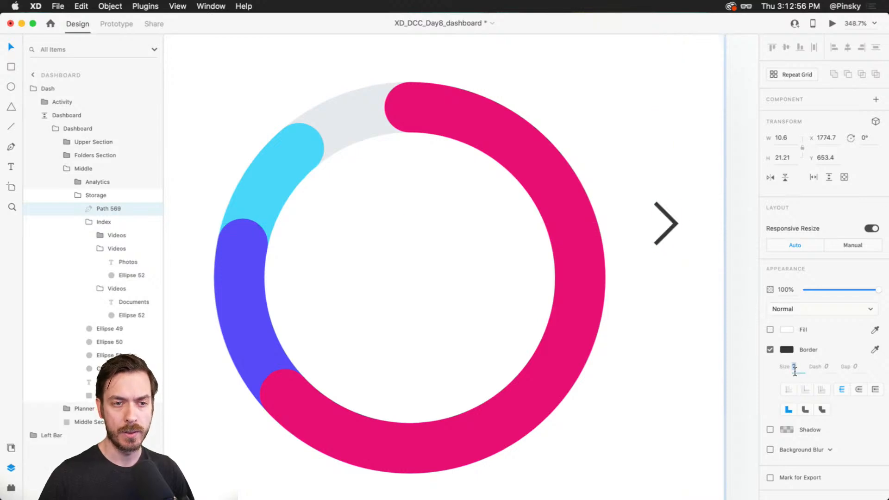
key(Up)
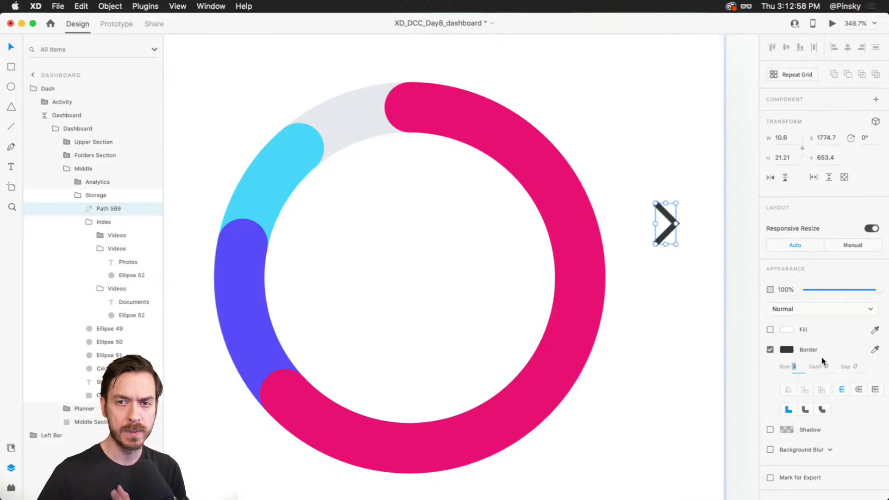
click(858, 389)
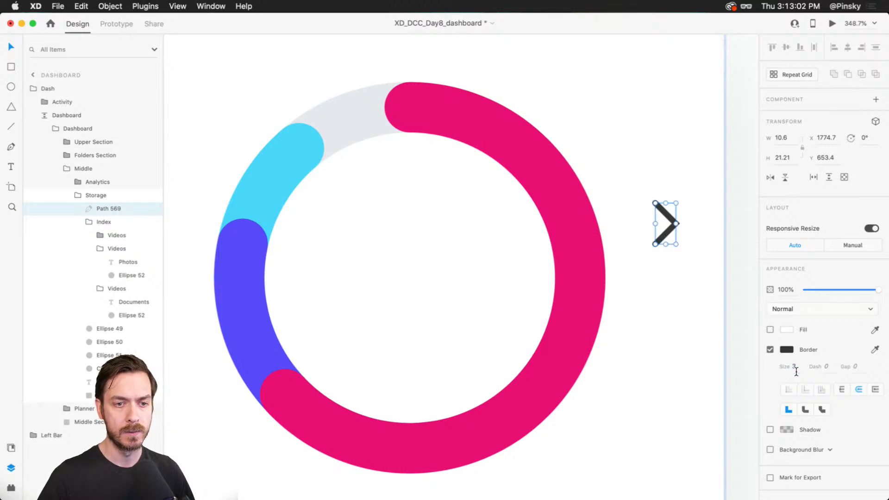
key(Up)
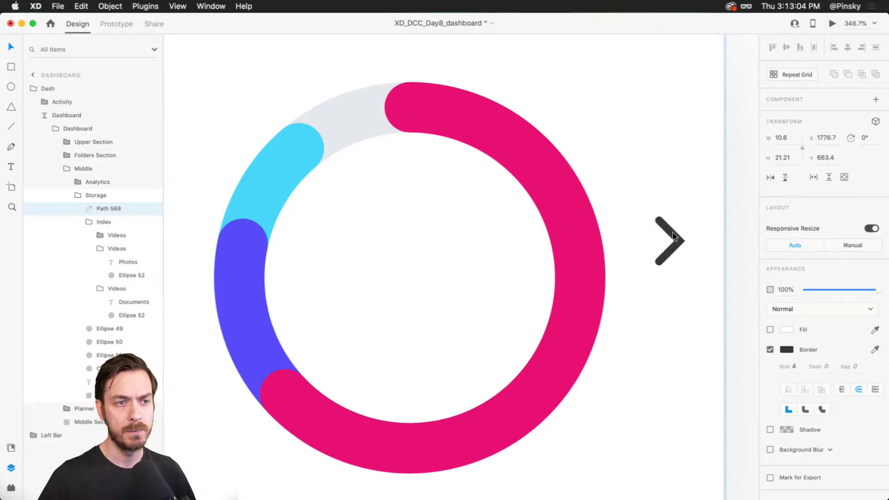
Align the chevron vertically with the ring's center and give its corner a round join
drag(670, 225, 672, 267)
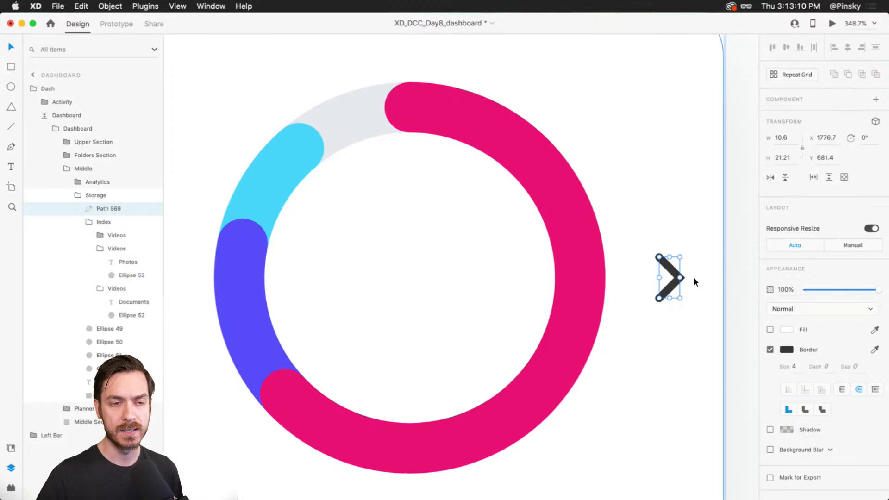
scroll(693, 278, up, 6)
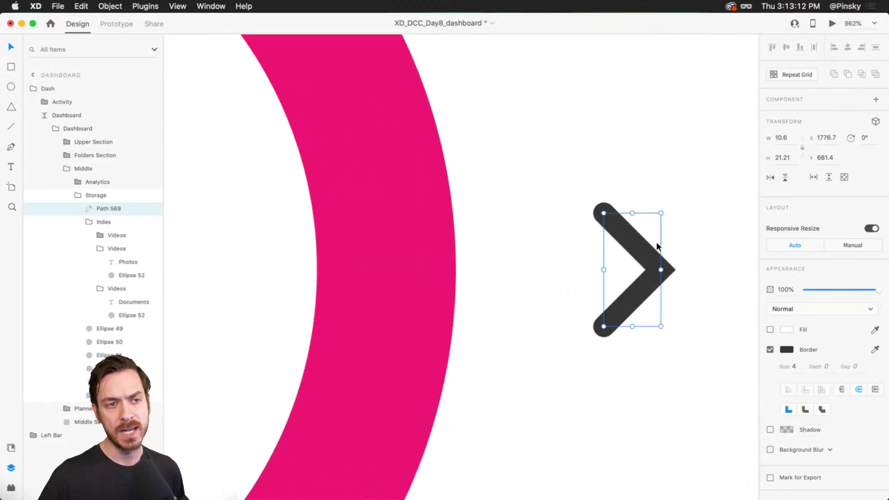
click(693, 259)
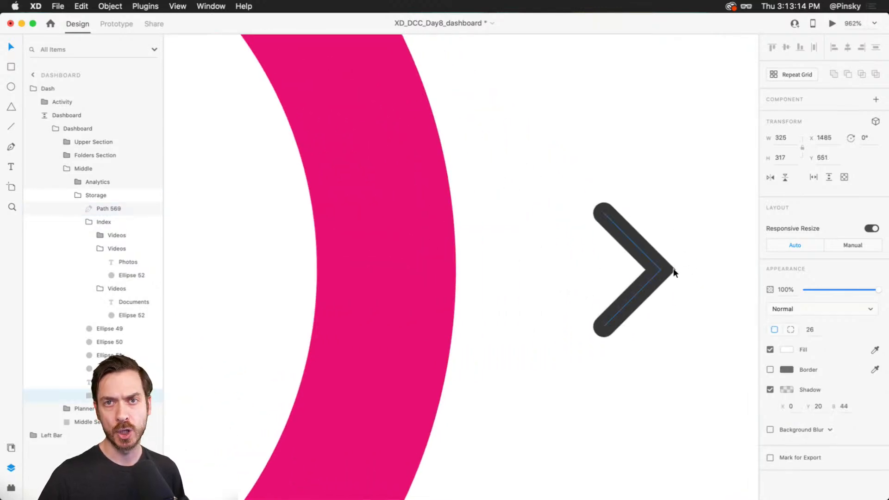
click(662, 274)
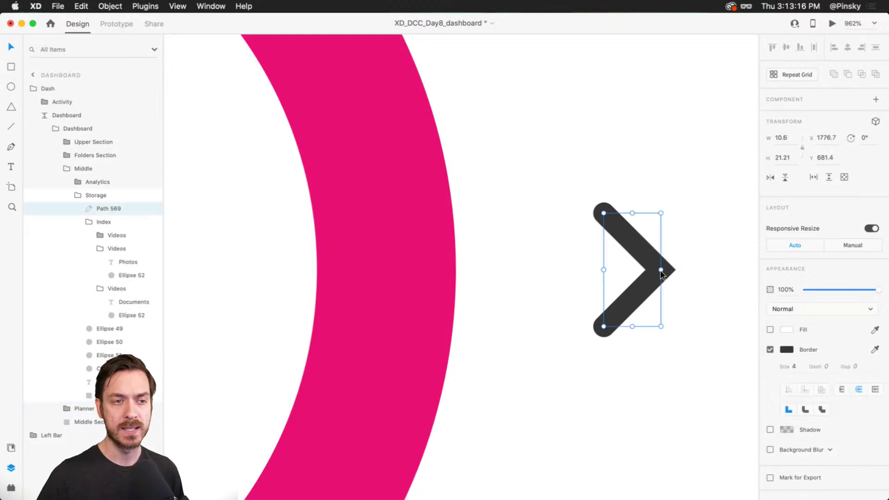
click(806, 409)
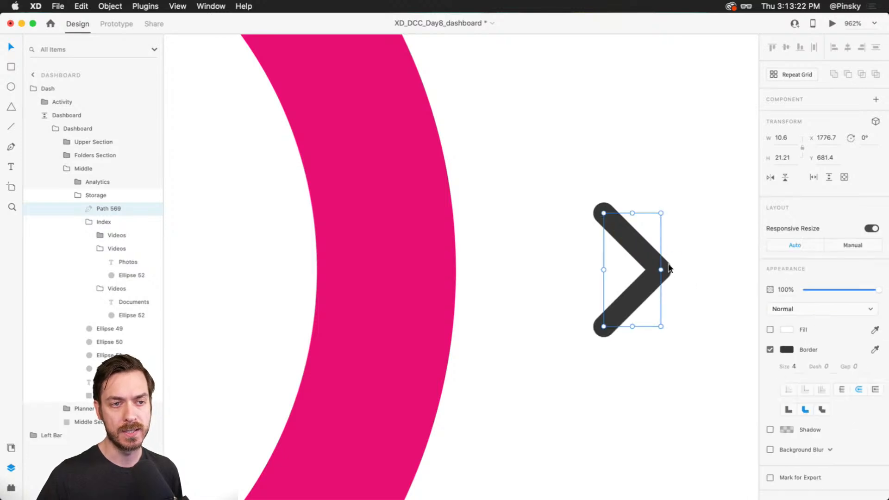
Duplicate the chevron to the left of the ring, flip the copy horizontally, and place it at X 1510.7
scroll(673, 275, down, 10)
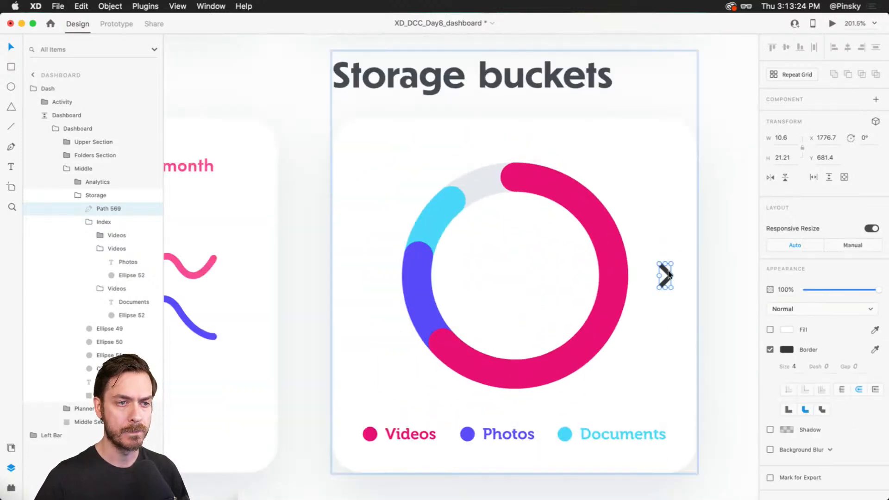
drag(665, 271, 374, 271)
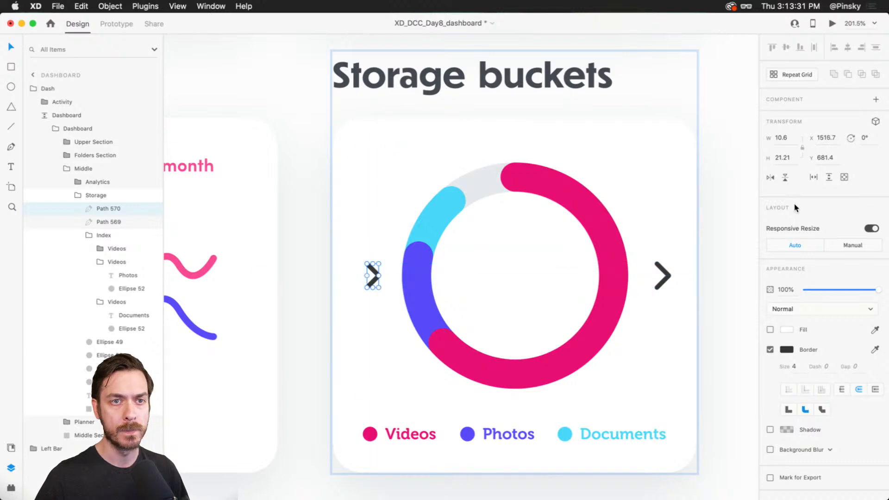
click(770, 178)
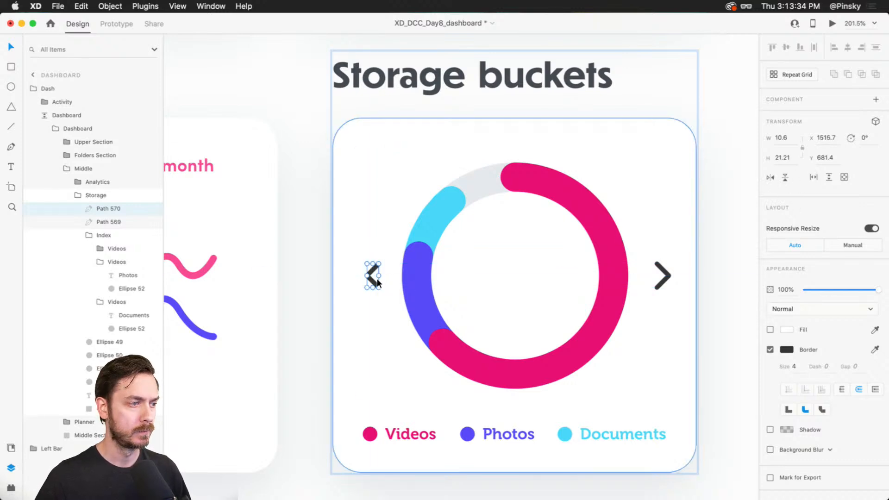
drag(377, 279, 369, 281)
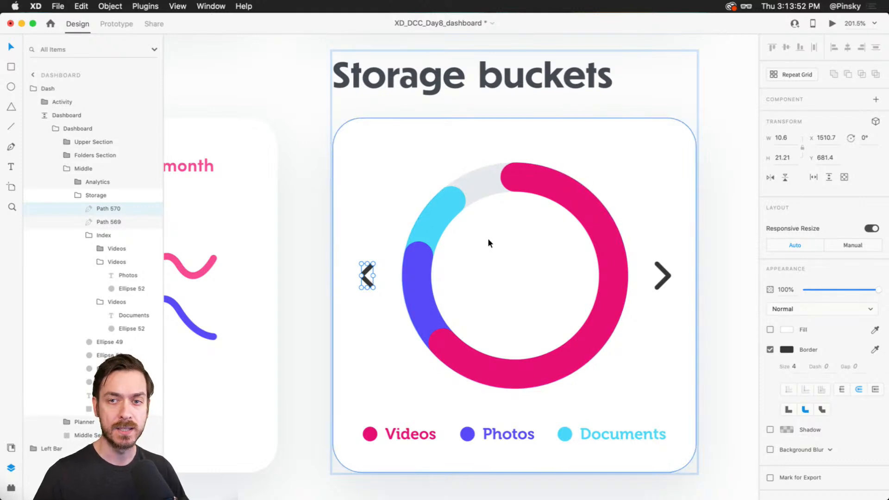
key(super+Tab)
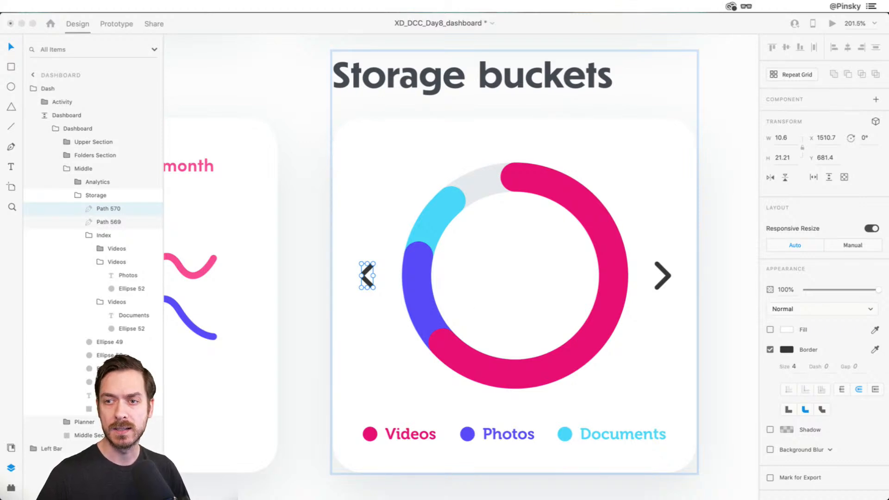
key(super+Tab)
scroll(563, 288, up, 1)
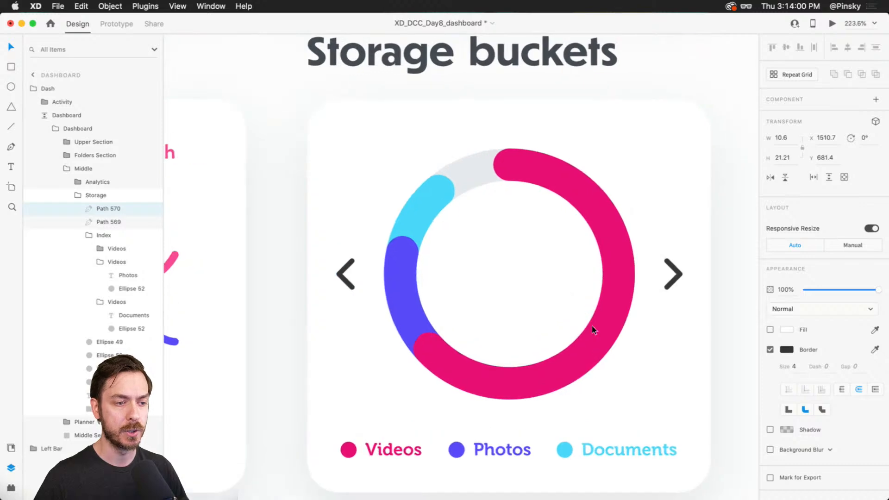
drag(592, 326, 558, 283)
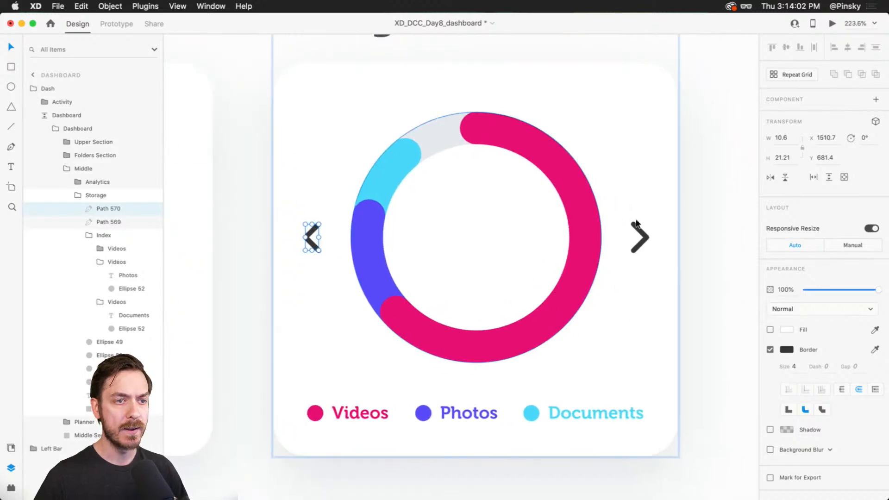
scroll(536, 165, up, 2)
scroll(536, 166, down, 1)
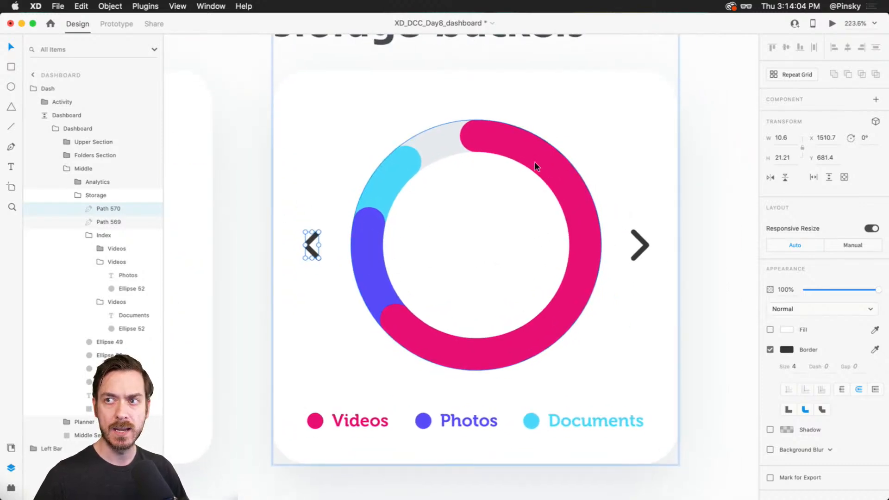
Draw a circle about 133 by 133 inside the chart ring with the Ellipse tool
click(466, 230)
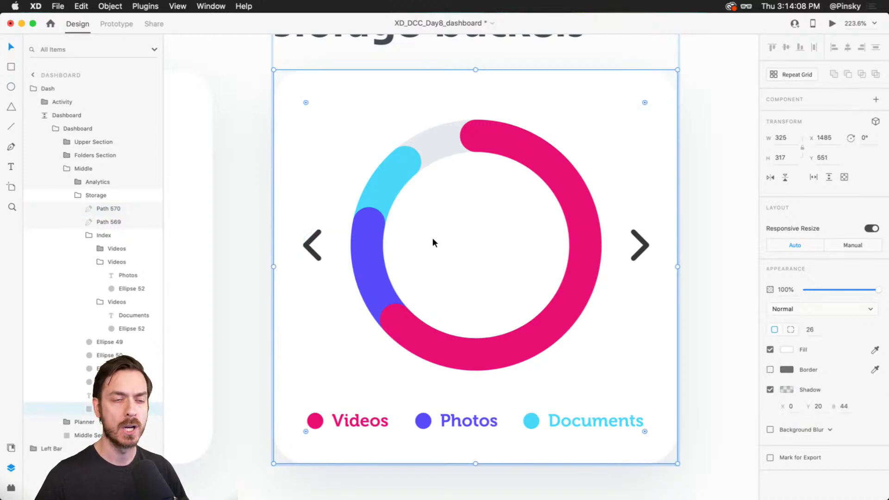
scroll(432, 237, up, 2)
key(e)
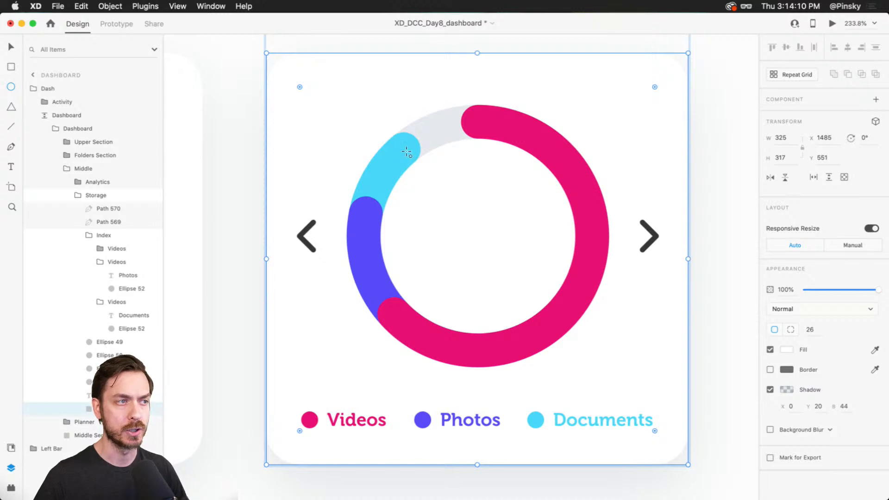
mouse_move(406, 152)
mouse_down()
mouse_move(605, 321)
mouse_move(572, 321)
mouse_up()
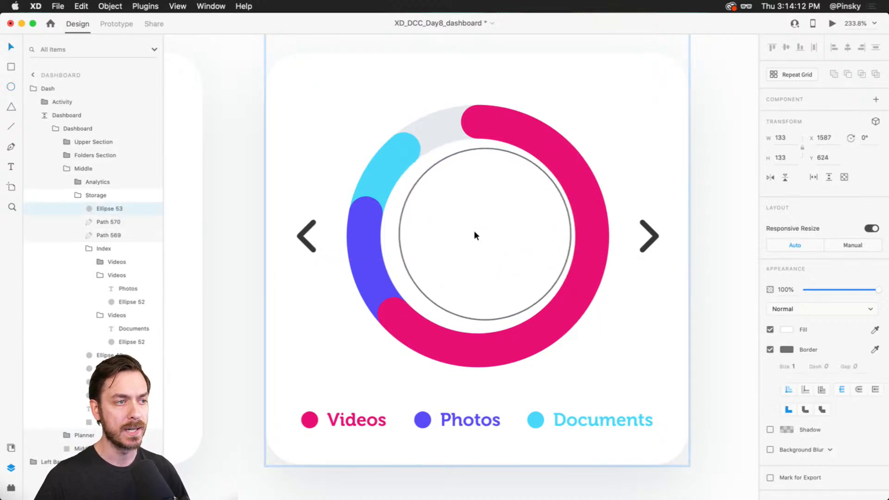
Center the inner circle at X 1581, Y 626 and give it a linear gradient fill starting at pale blue-gray #F4F6F8
drag(475, 231, 466, 231)
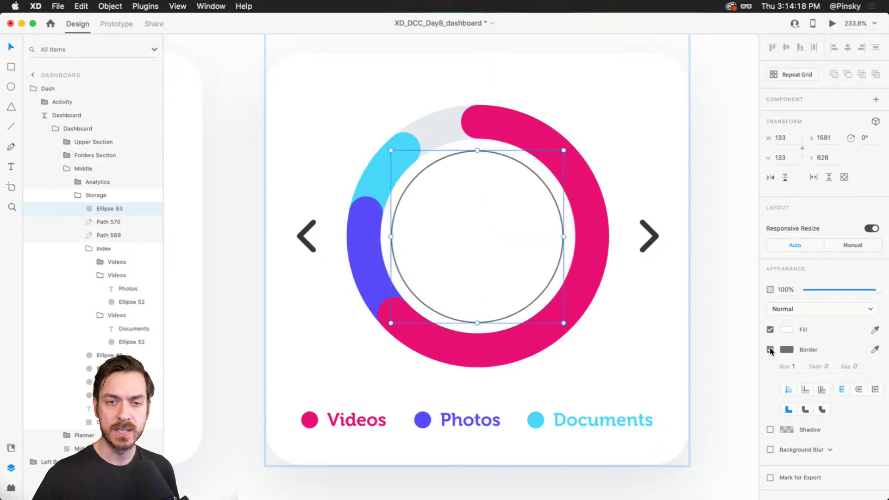
click(787, 330)
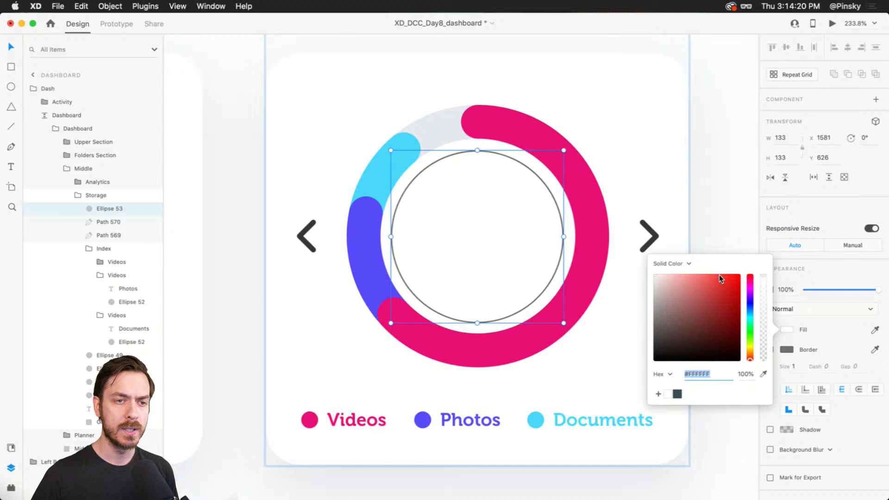
click(679, 264)
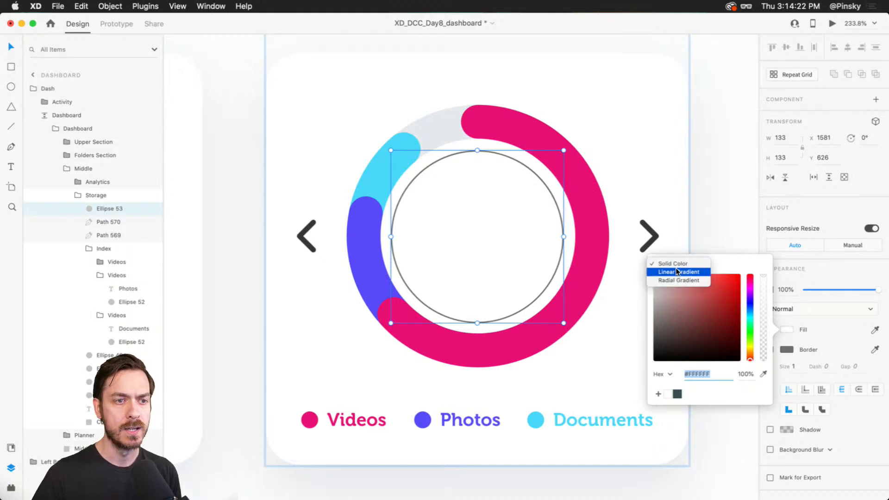
click(677, 273)
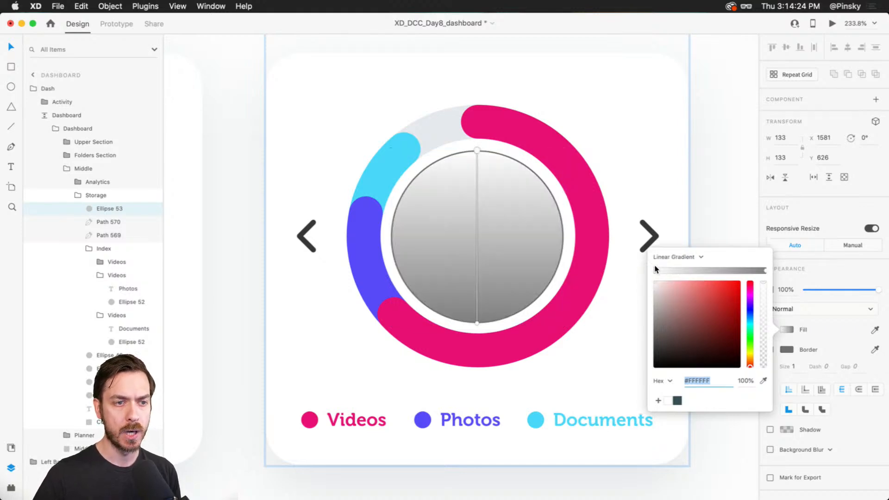
click(750, 317)
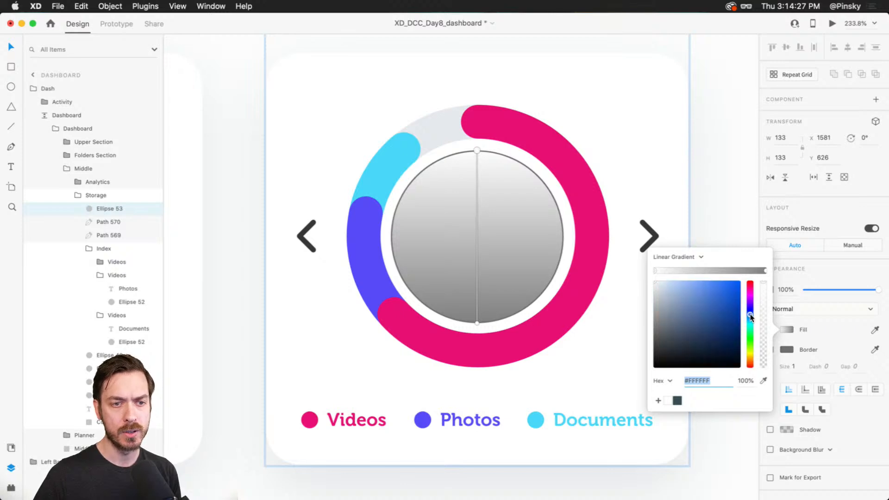
click(656, 284)
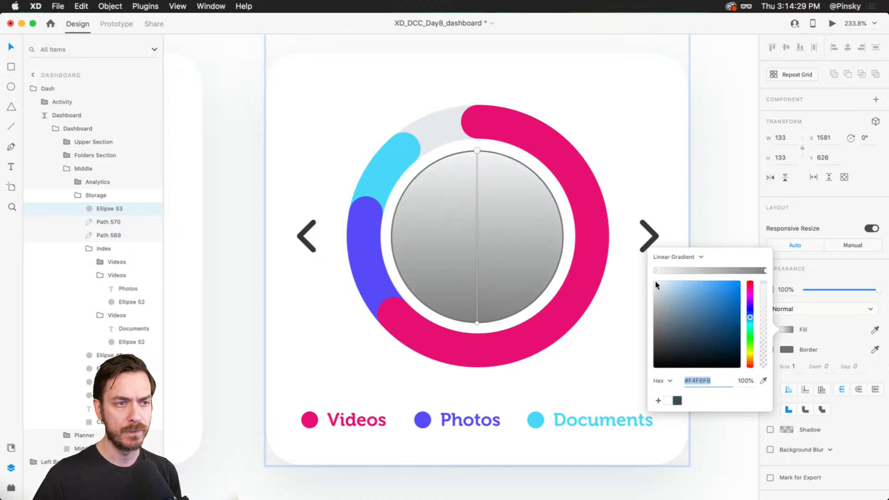
Set the end stop of the circle's gradient to light blue-gray #E2E4E6
click(766, 271)
click(751, 317)
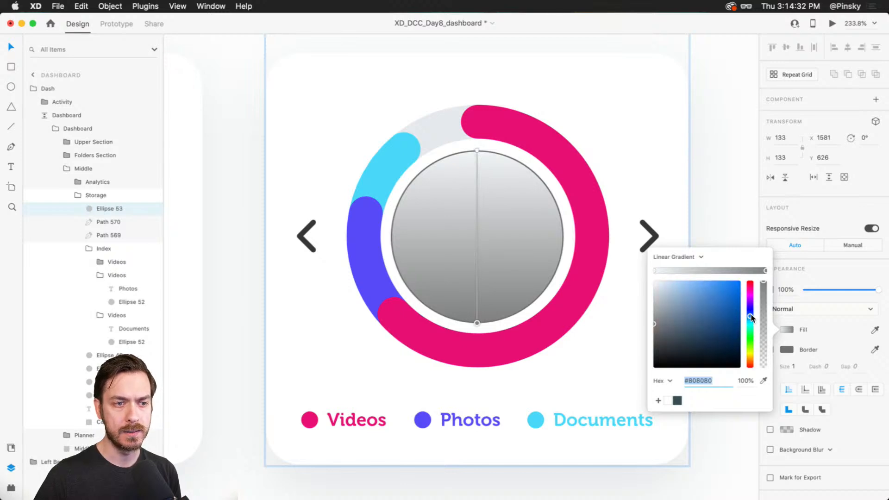
click(656, 290)
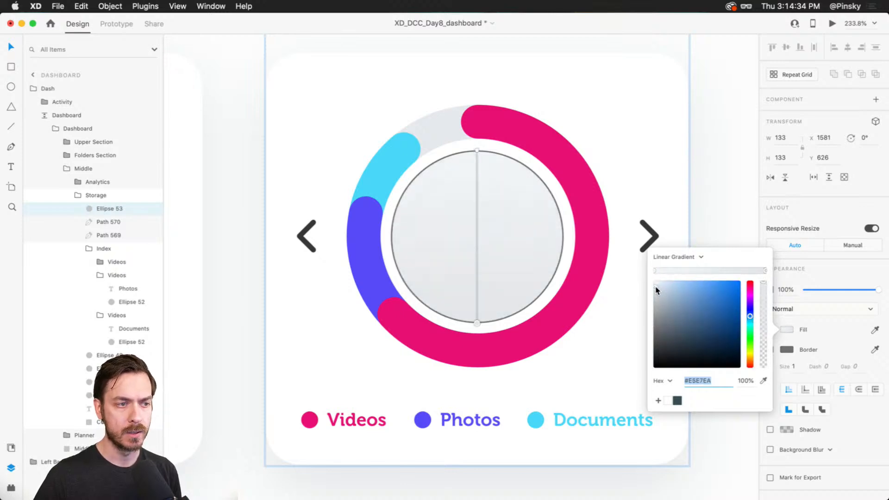
drag(656, 287, 656, 288)
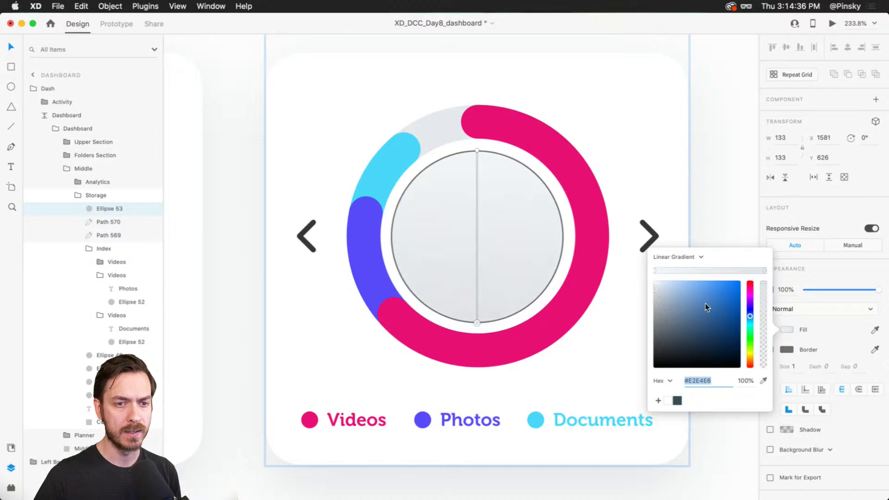
Change the inner circle's border color to white
click(784, 349)
click(789, 349)
drag(709, 331, 652, 286)
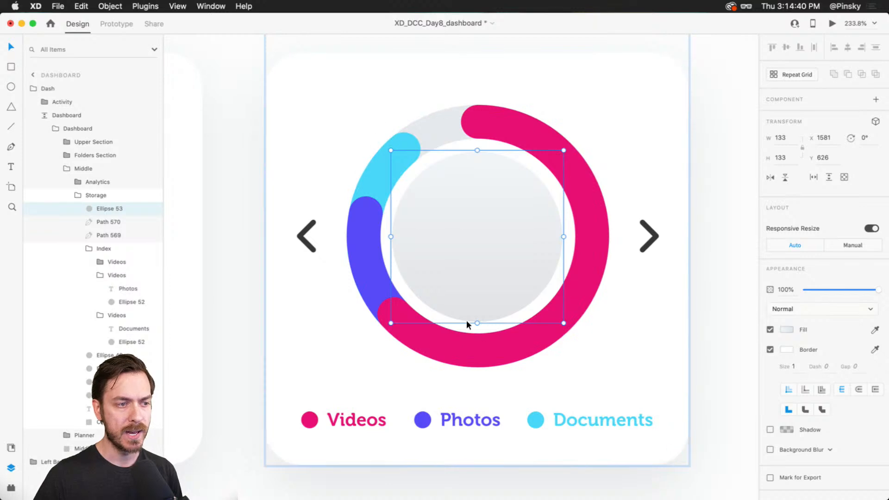
Add a shadow to the circle with Y 5, blur 16 and dark blue color #002138 at 25% opacity
scroll(452, 318, up, 5)
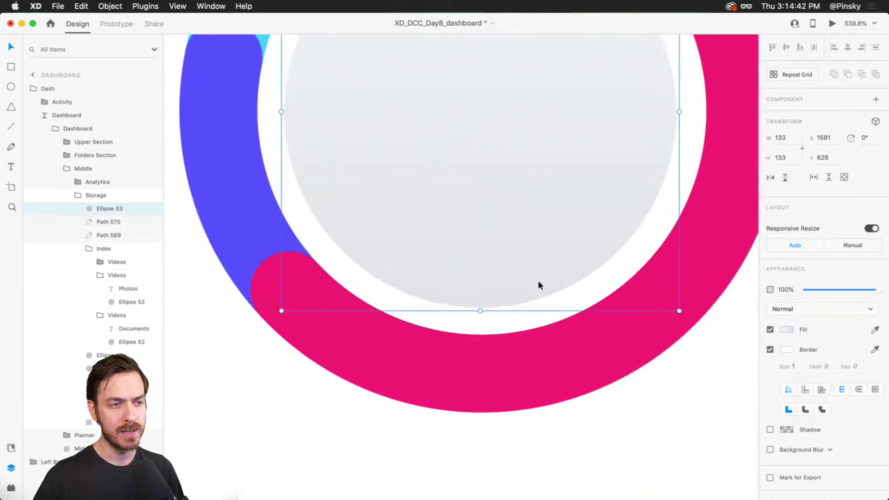
scroll(460, 308, down, 3)
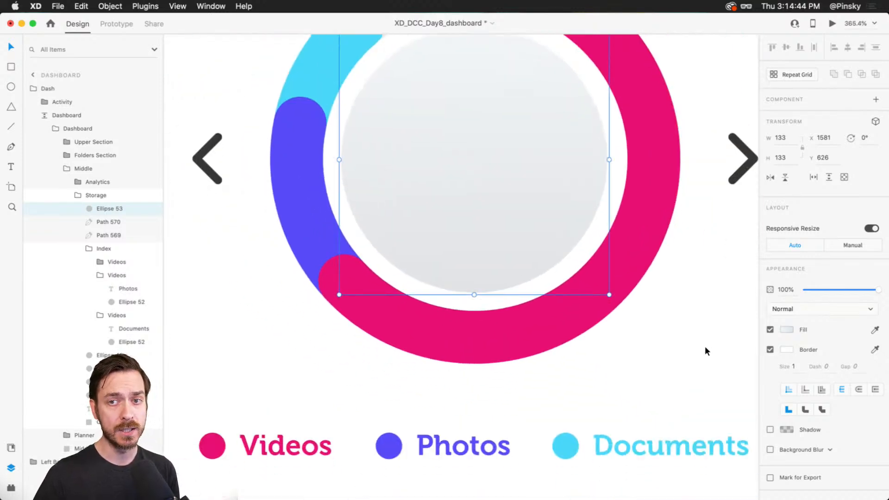
click(770, 429)
click(819, 453)
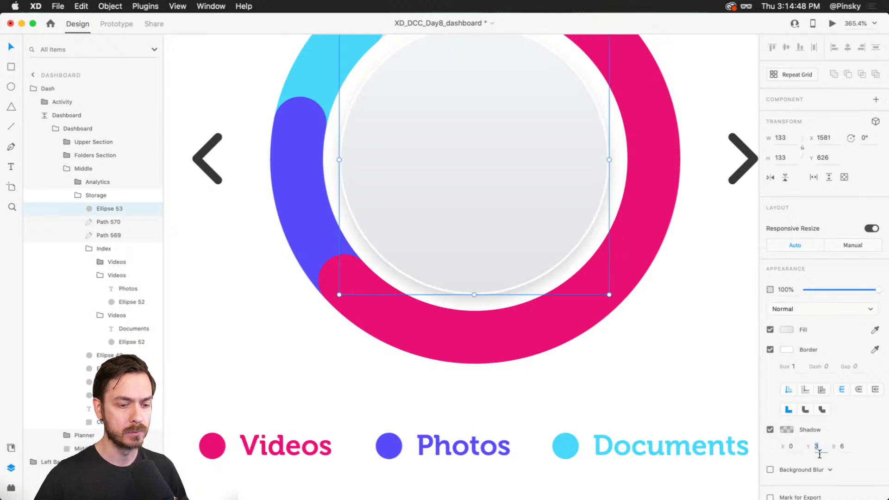
text(5)
key(Tab)
key(shift+Up)
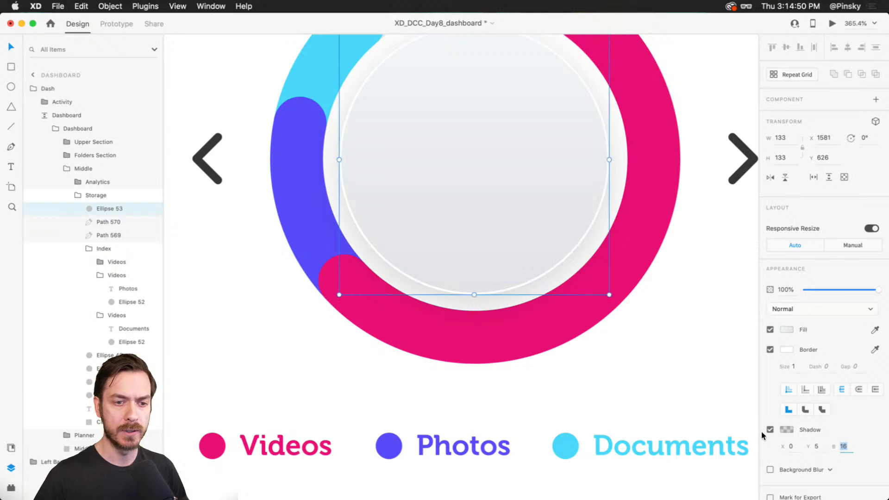
click(787, 430)
click(751, 397)
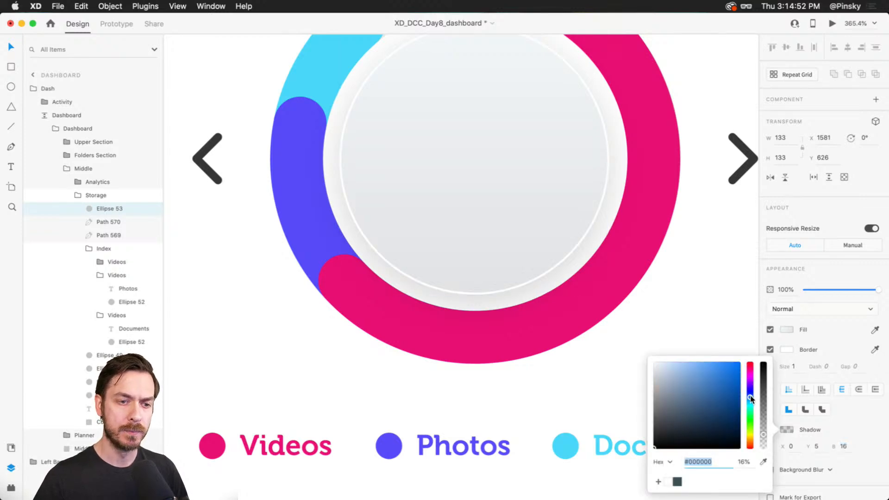
drag(750, 397, 746, 433)
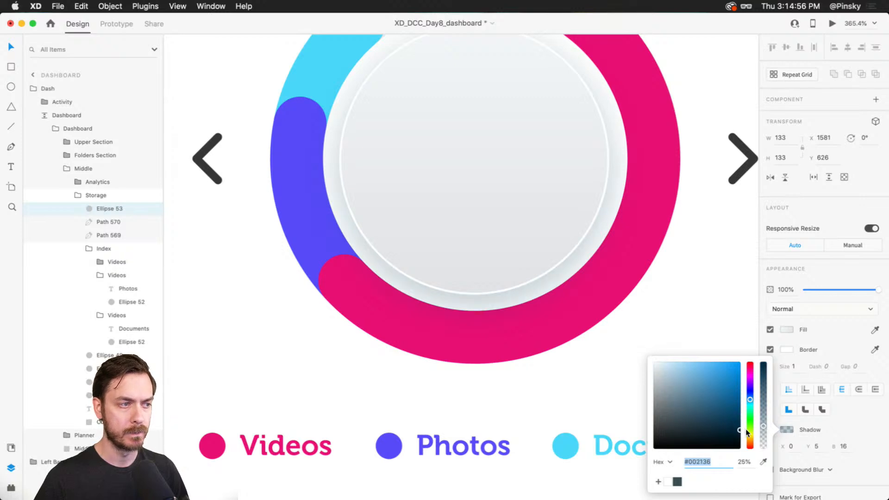
Reduce the opacity of the circle's white border to 26%
click(805, 369)
click(787, 350)
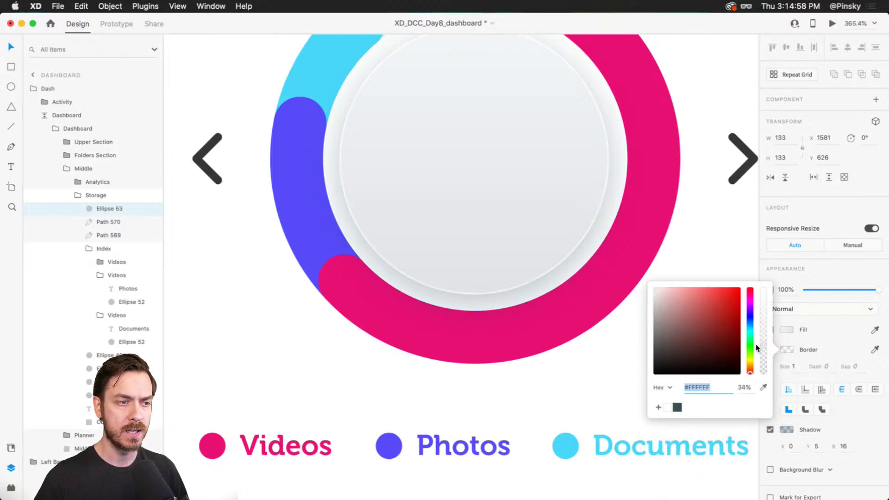
mouse_move(756, 345)
mouse_down()
mouse_move(751, 375)
mouse_move(752, 351)
mouse_up()
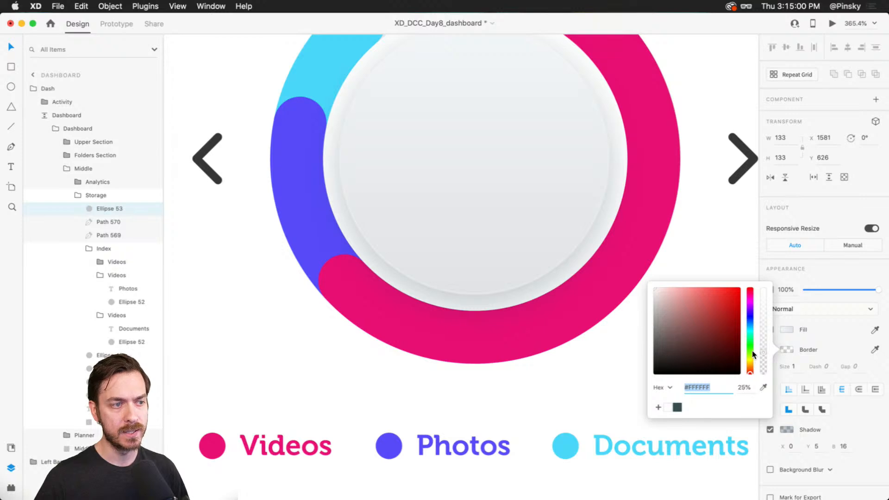
scroll(373, 102, up, 3)
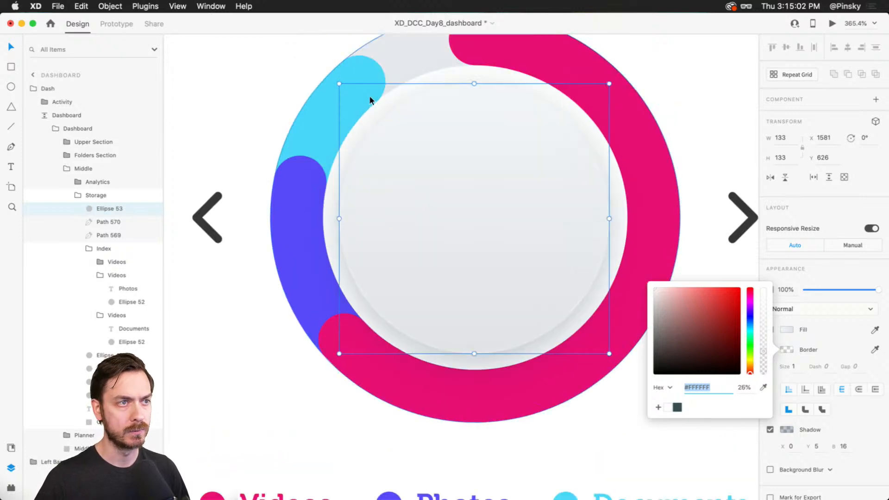
Preview the dashboard to check how the shaded circle looks in the Storage buckets card, and close the preview
click(463, 149)
key(super+Return)
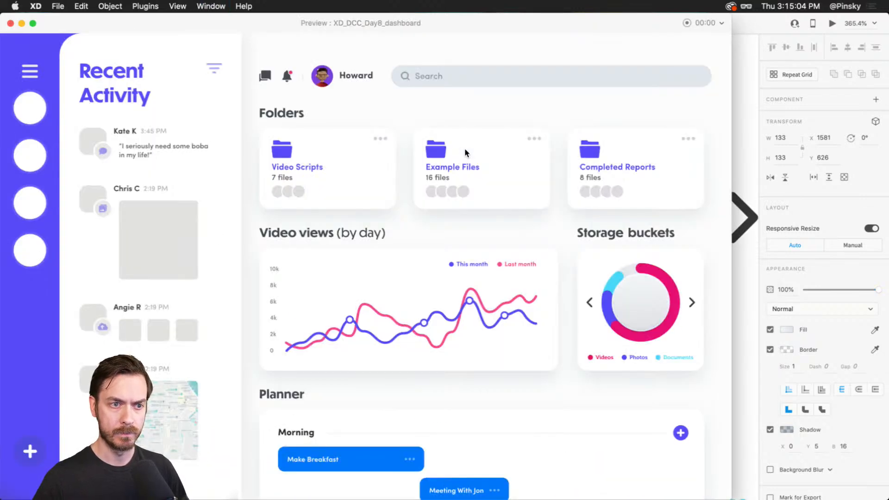
key(super+w)
Lighten the start stop of the circle's gradient fill to #FCFDFF
click(785, 330)
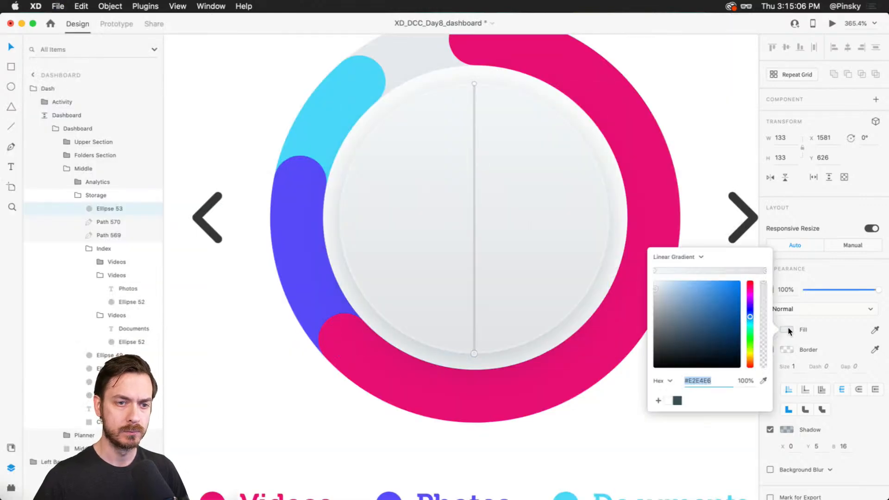
click(786, 329)
click(787, 329)
click(655, 271)
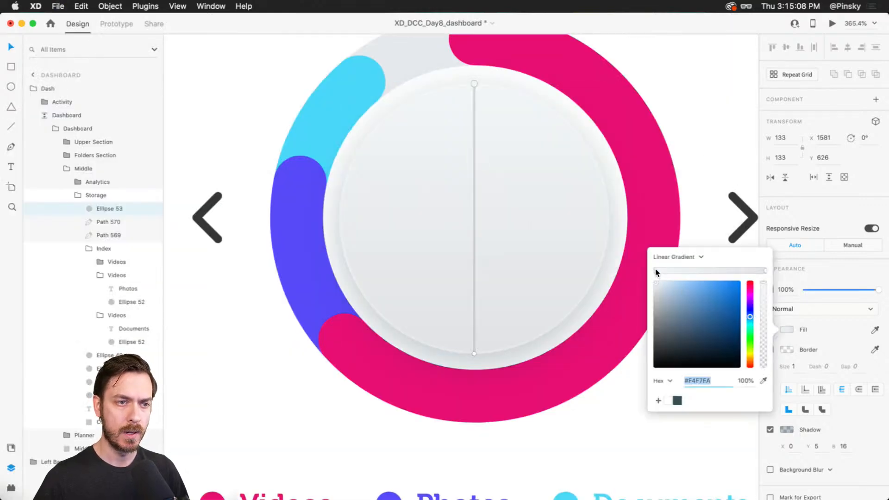
click(656, 281)
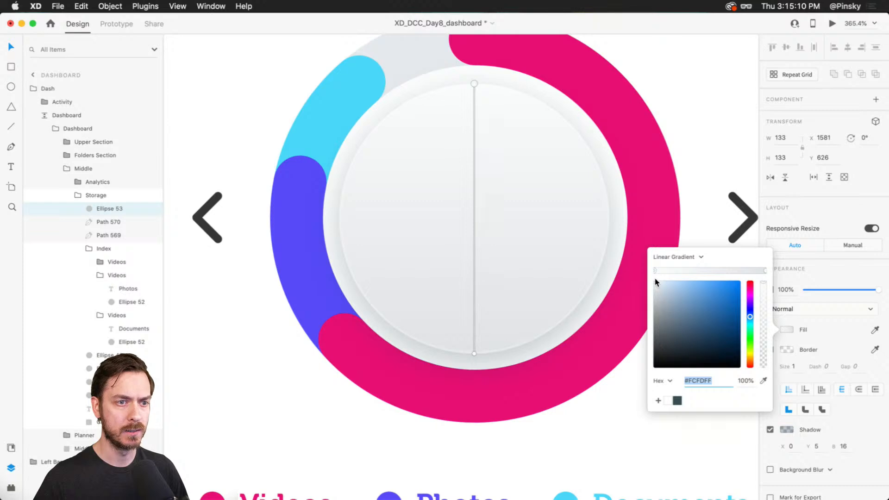
click(460, 208)
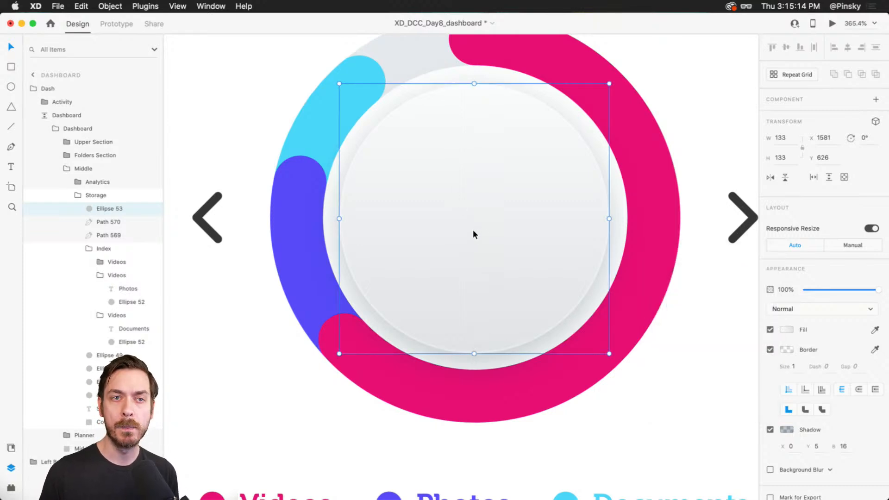
Add the text "95%" in the upper half of the inner circle
key(t)
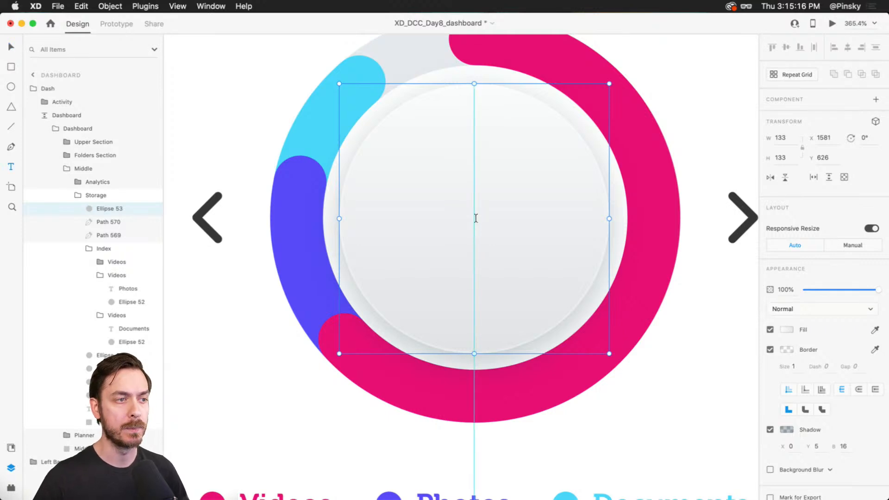
click(470, 198)
text(95$)
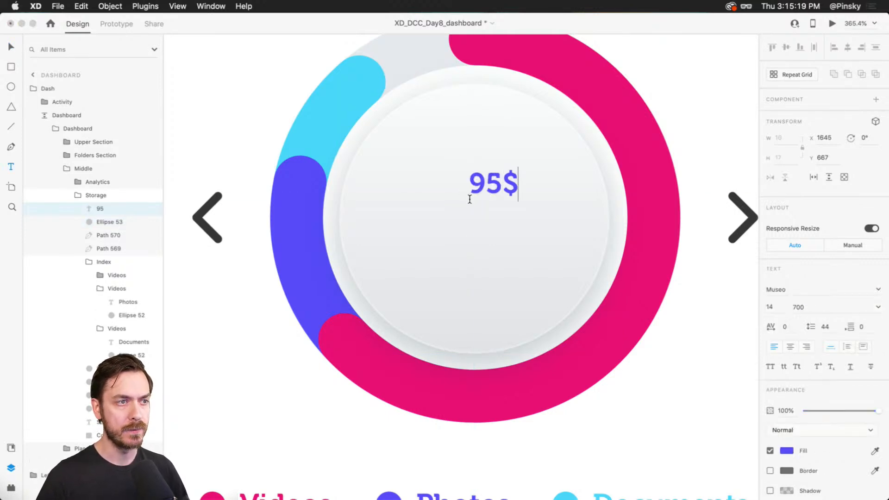
key(BackSpace)
text(%)
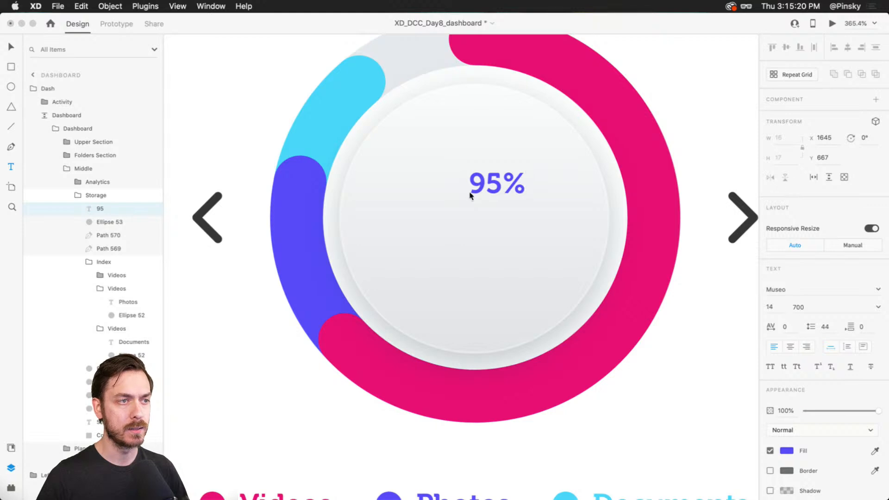
key(Escape)
Enlarge the "95%" text to size 24, center-align it, and place it at X 1624, Y 665
drag(498, 202, 473, 197)
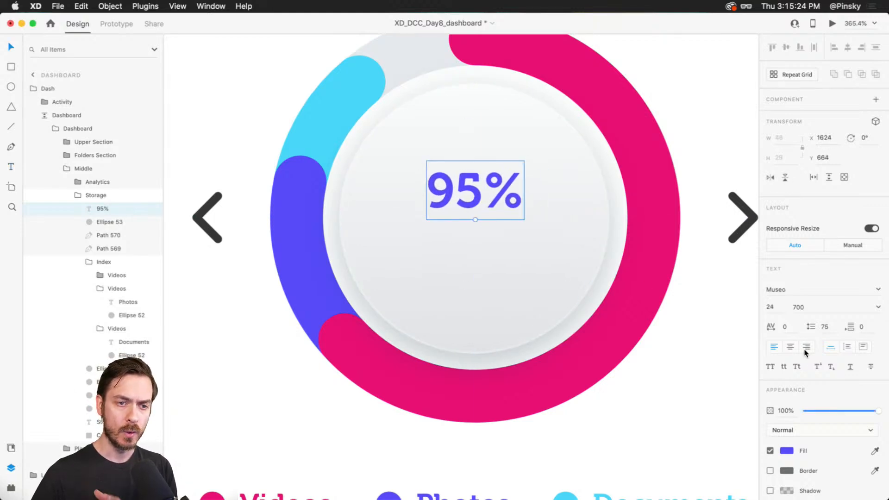
click(791, 346)
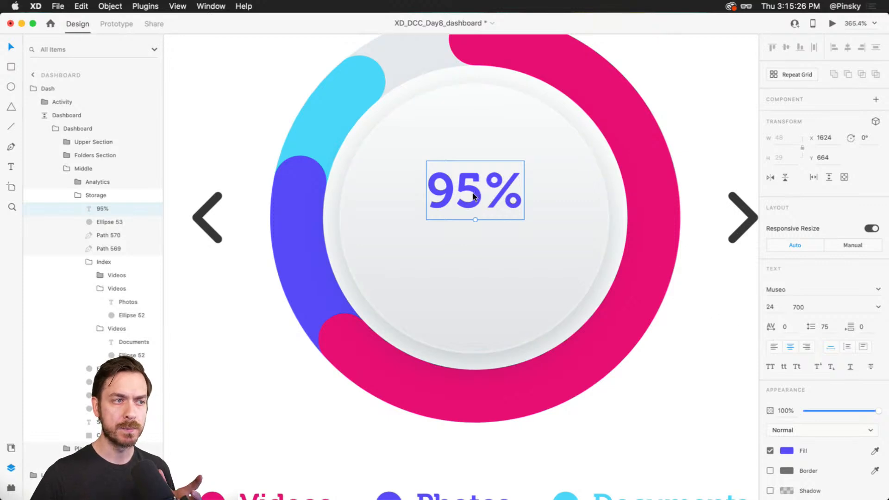
drag(473, 195, 473, 198)
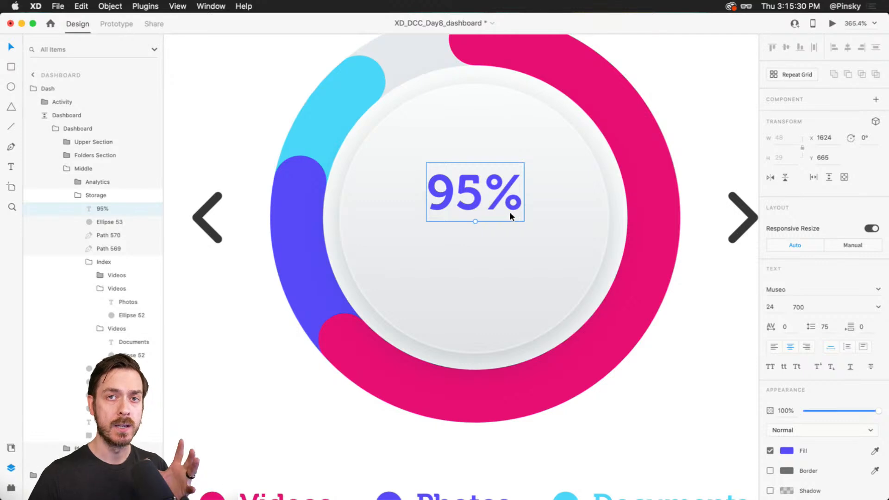
Change the fill of the "95%" text to a neutral dark gray
scroll(473, 296, down, 2)
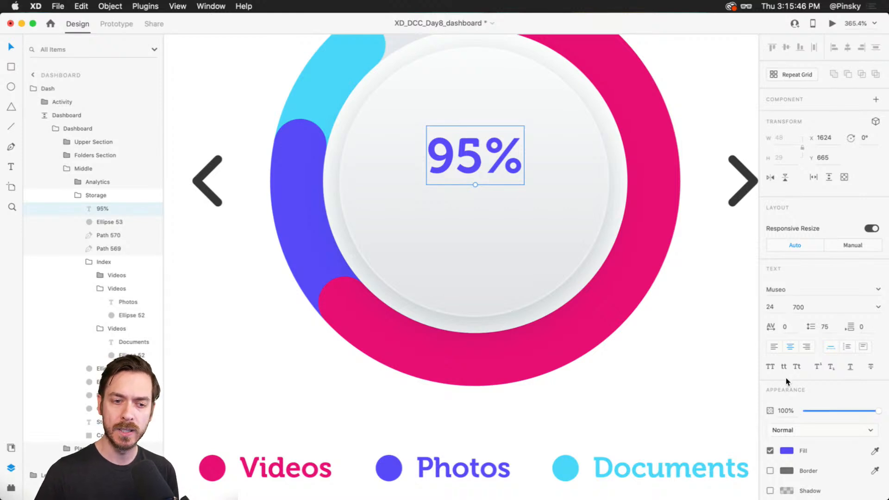
click(787, 450)
drag(666, 427, 653, 425)
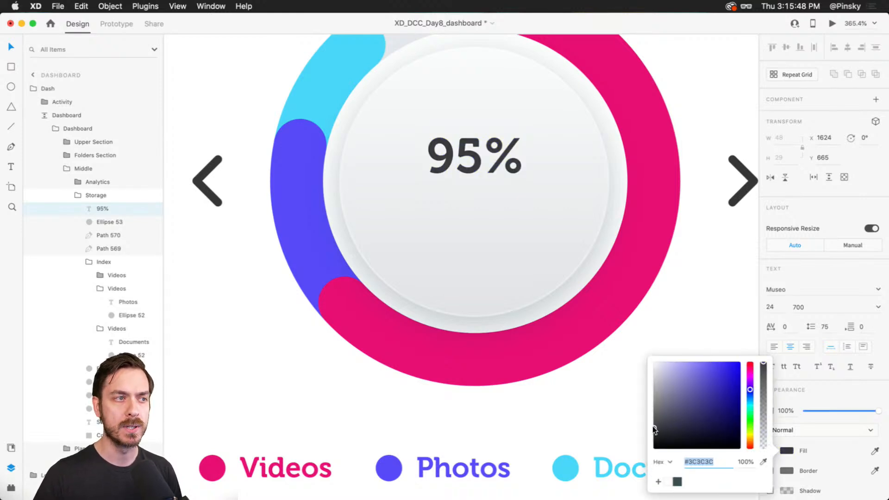
click(579, 215)
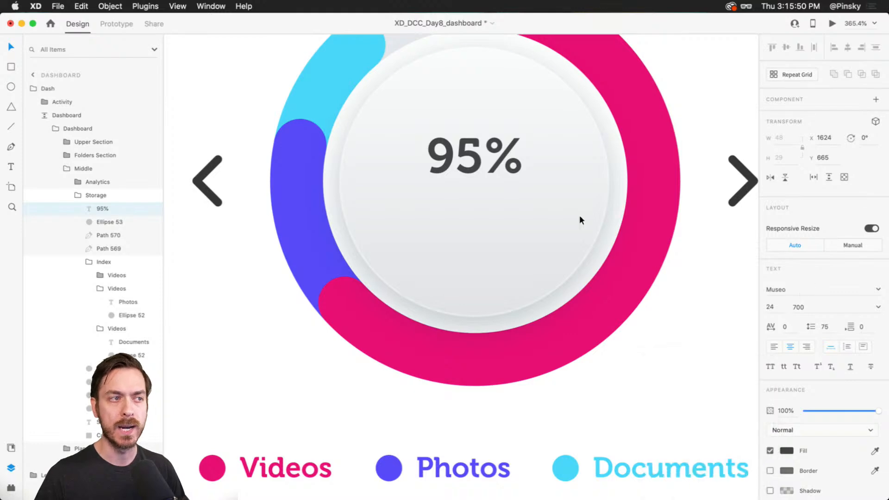
Duplicate the "95%" text directly below itself in the inner circle and change the copy's wording to "Used"
drag(475, 158, 474, 221)
double_click(474, 221)
text(User)
key(Escape)
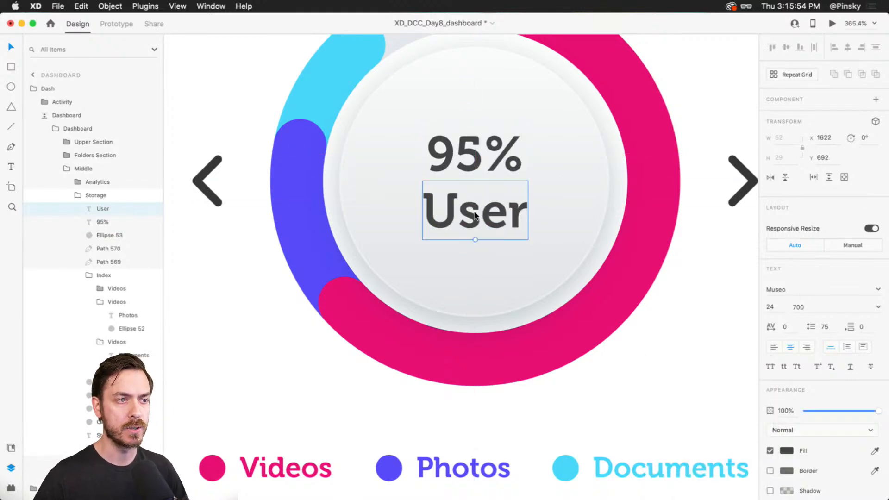
double_click(474, 214)
text(User)
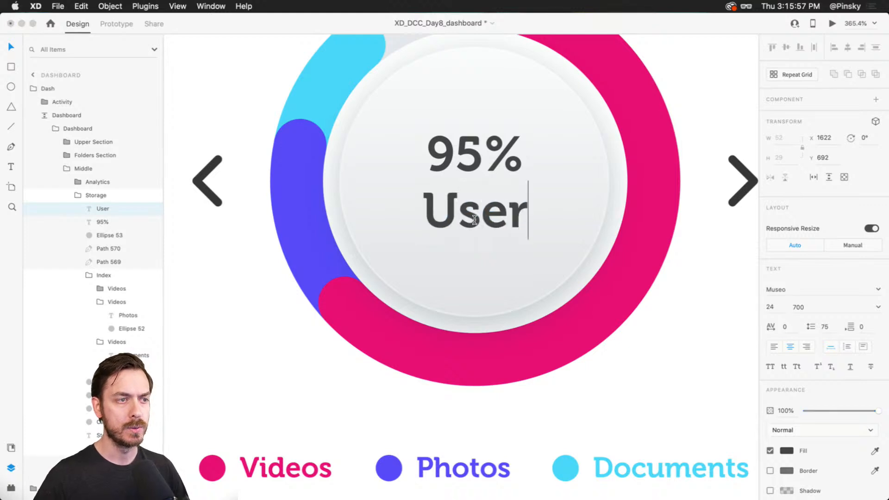
key(BackSpace)
text(d)
key(Escape)
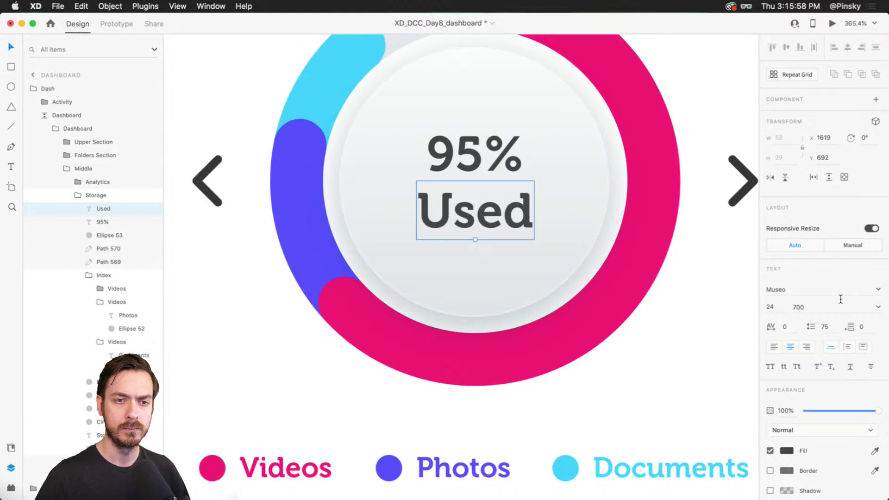
Format the "Used" text with size 16, weight 500 and 50% opacity
click(772, 307)
text(16)
key(Return)
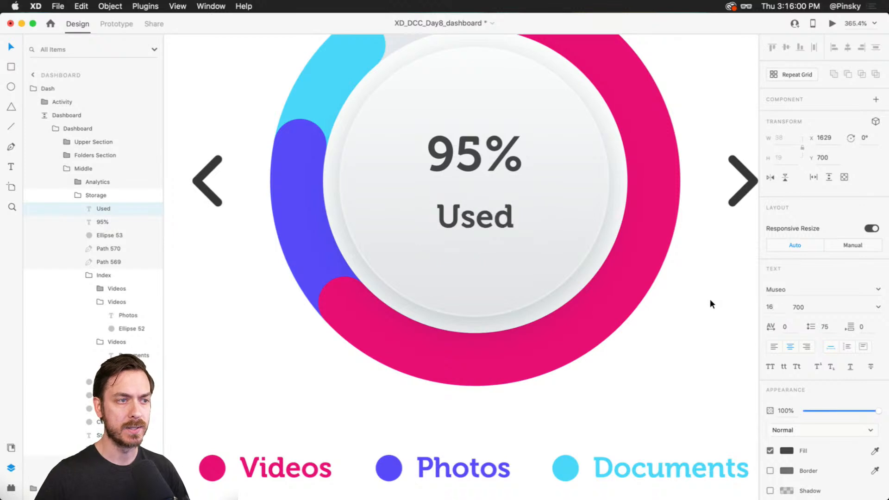
click(878, 306)
click(808, 341)
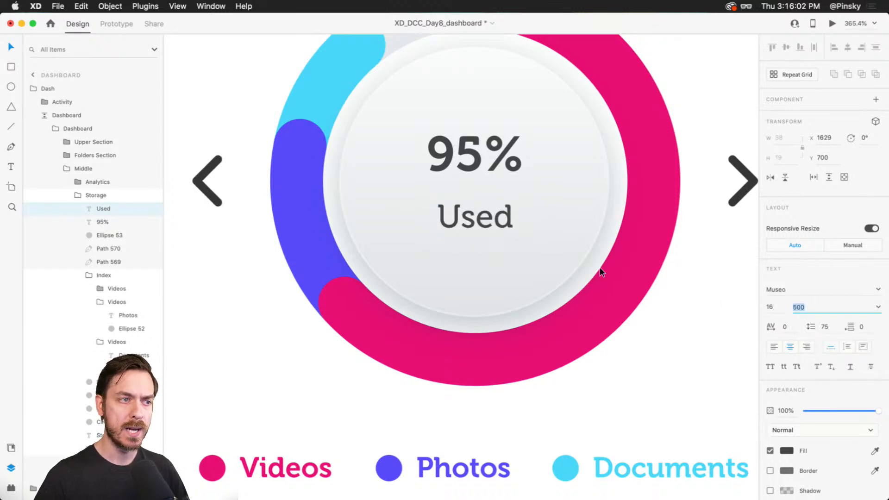
drag(875, 411, 842, 412)
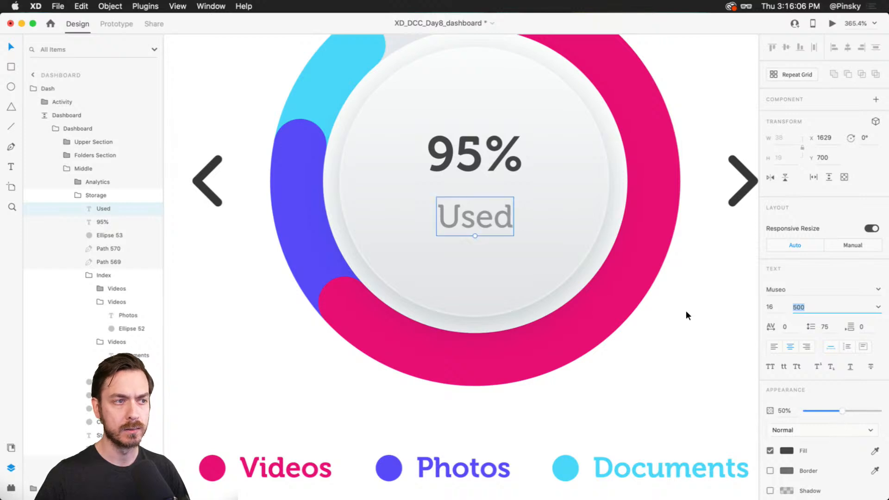
Move the "Used" text up to Y 689, close beneath "95%", and check the dashboard in the preview
drag(491, 211, 491, 196)
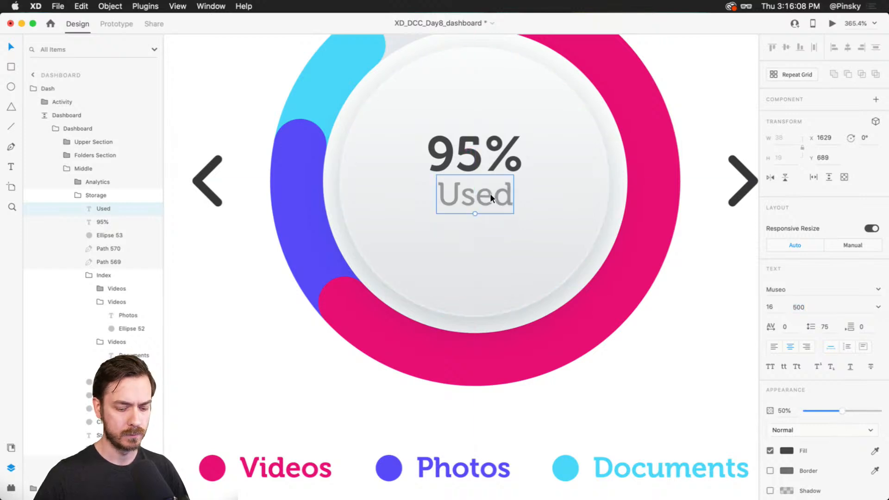
key(super+Return)
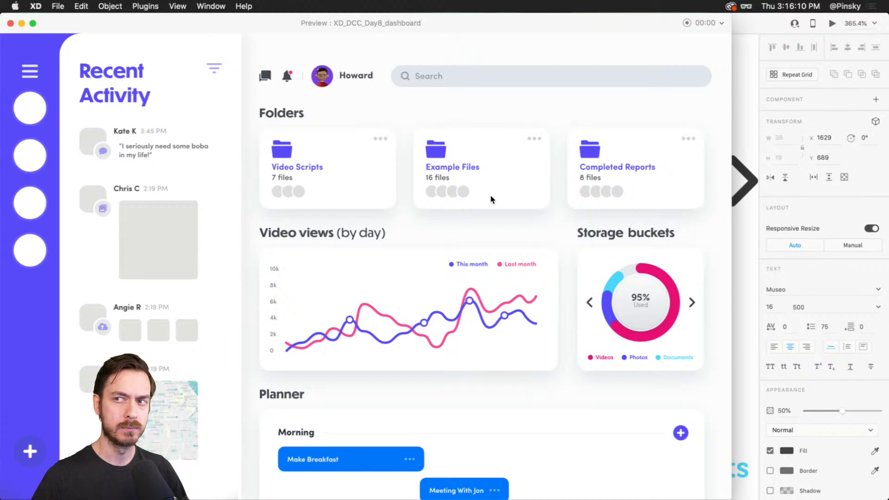
key(super+w)
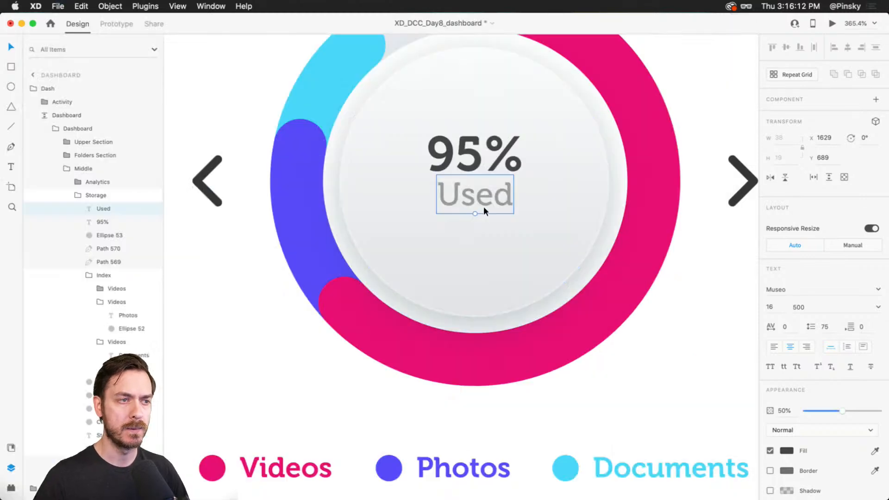
Enlarge the "Used" text to size 20 at Y 690 and check it in the preview
drag(476, 217, 477, 224)
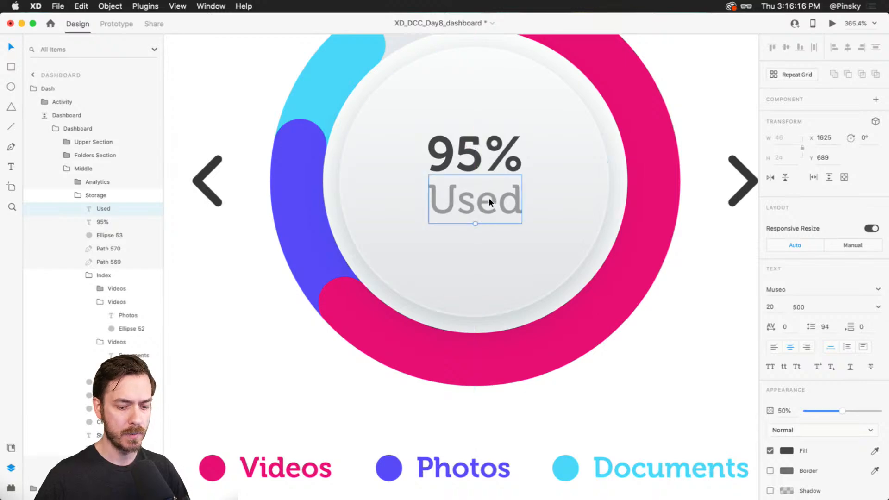
key(super+Return)
key(super+w)
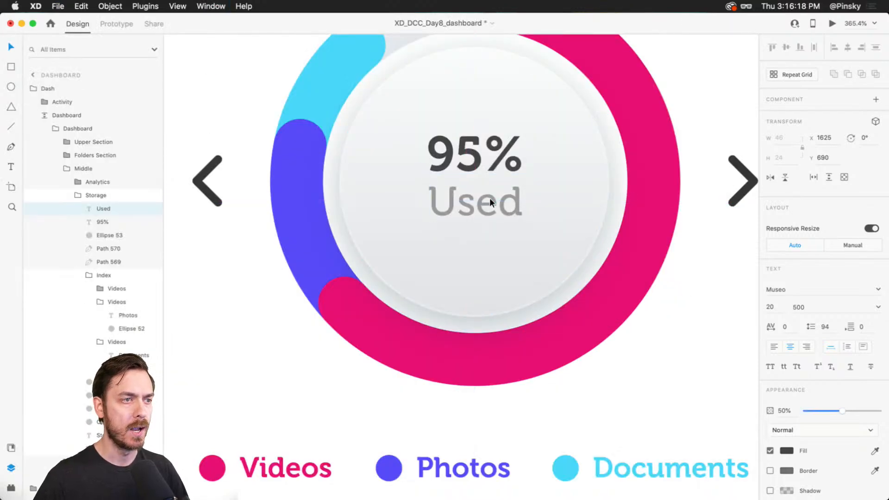
Select the "95%" and "Used" texts together and shift them down to Y 667 inside the inner circle
shift+click(480, 159)
drag(480, 159, 482, 159)
scroll(481, 160, down, 5)
scroll(482, 161, up, 1)
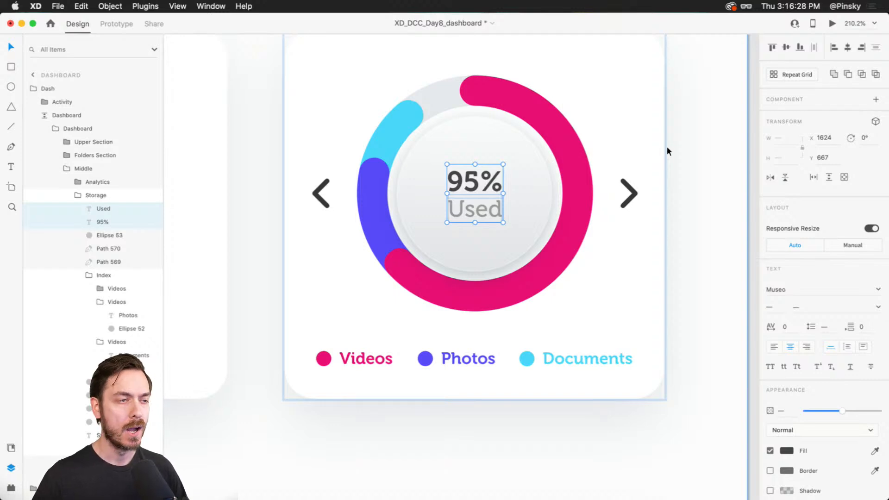
scroll(511, 129, up, 1)
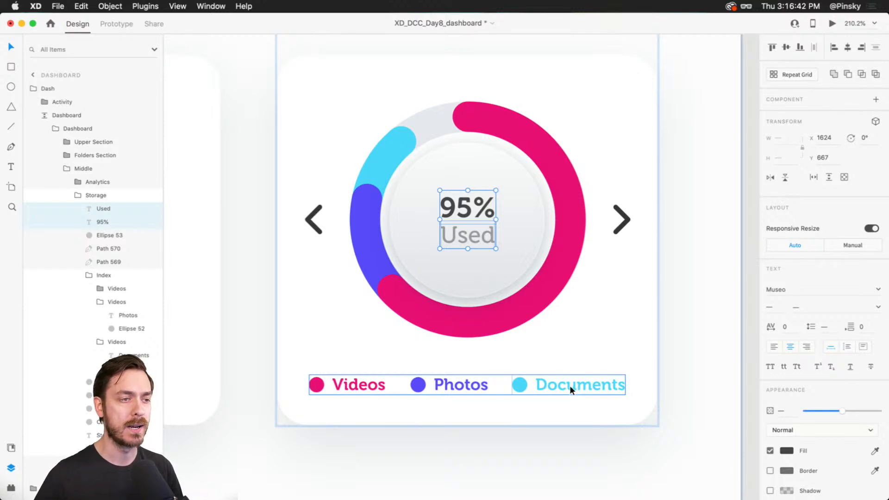
Collapse the Index group and rename the pink ring layer as Videos and the purple ring layer as Photos
click(89, 275)
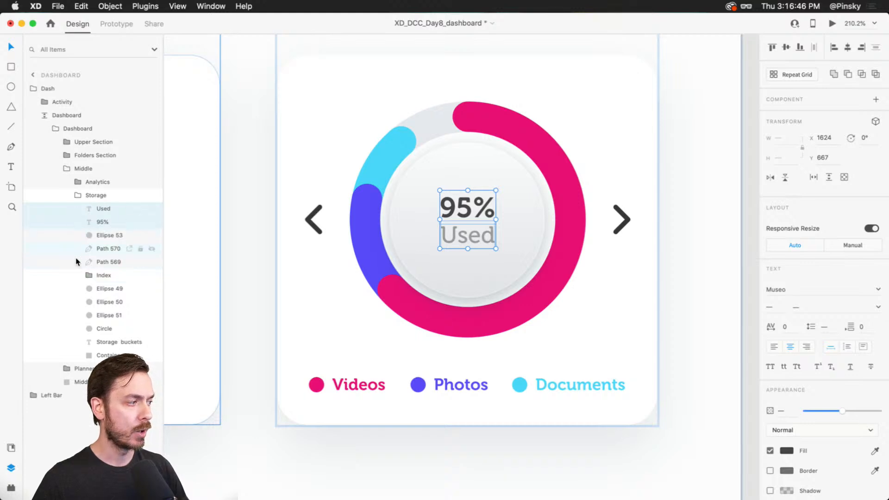
double_click(102, 288)
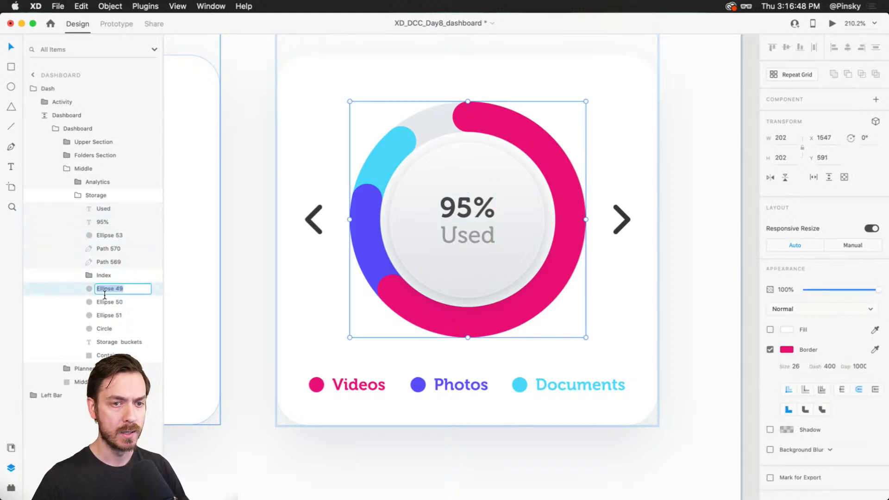
text(Videos)
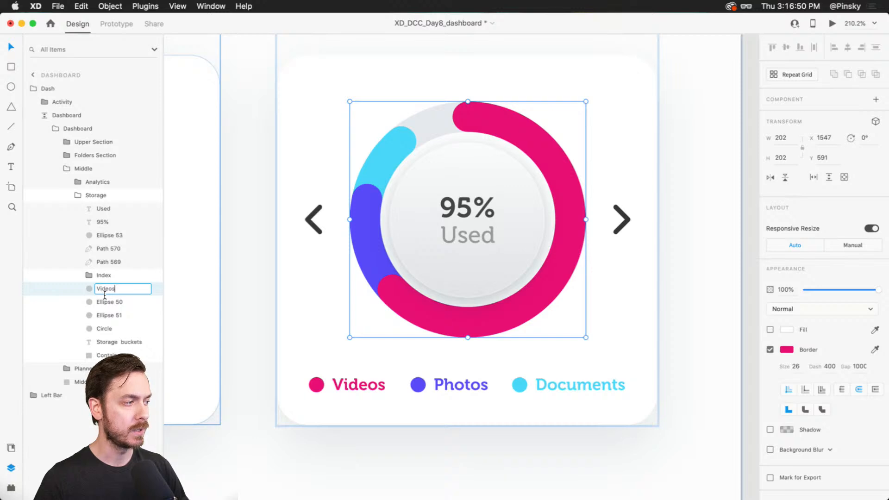
key(Tab)
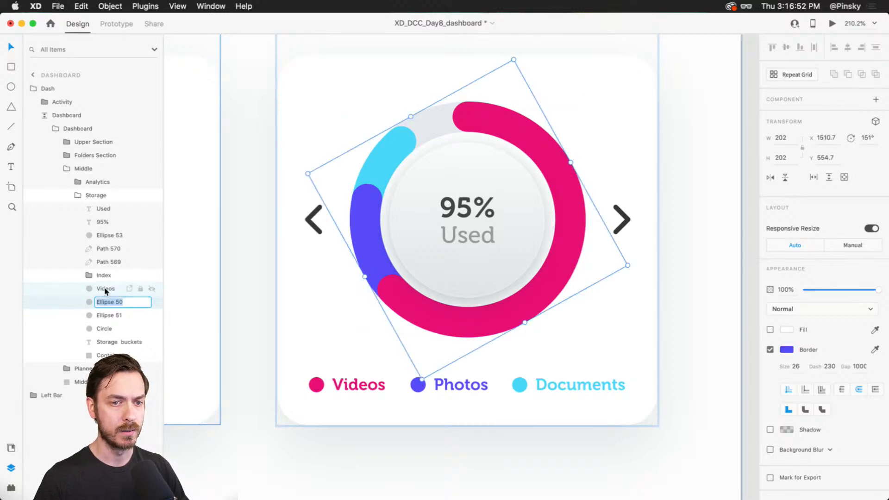
text(Purple)
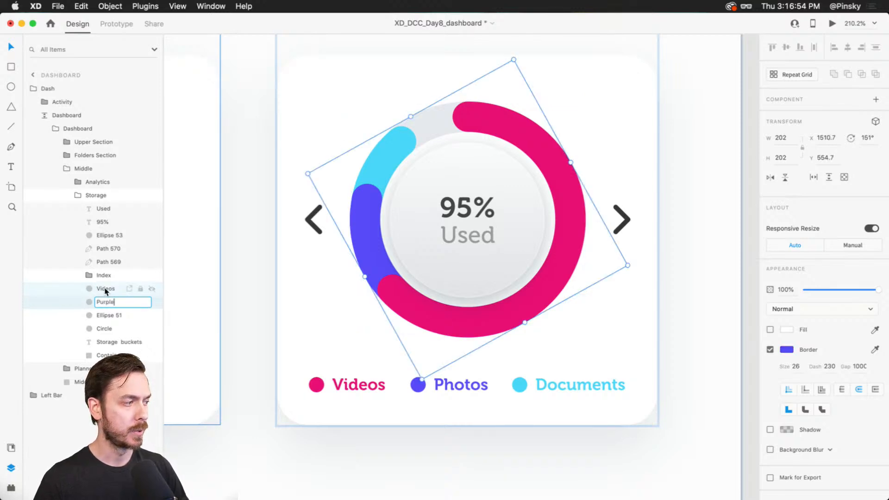
key(Tab)
key(shift+Tab)
text(Photos)
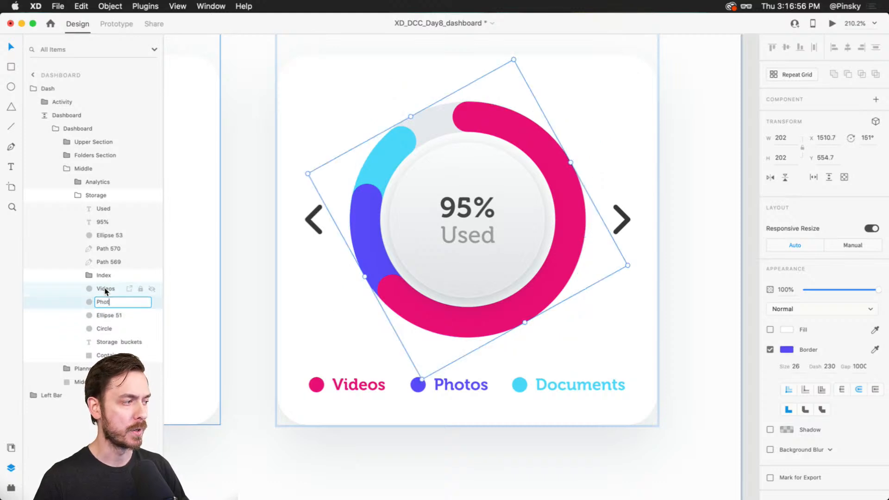
Rename the cyan ring layer, Ellipse 51, as Documents
key(Tab)
text(Docyuments)
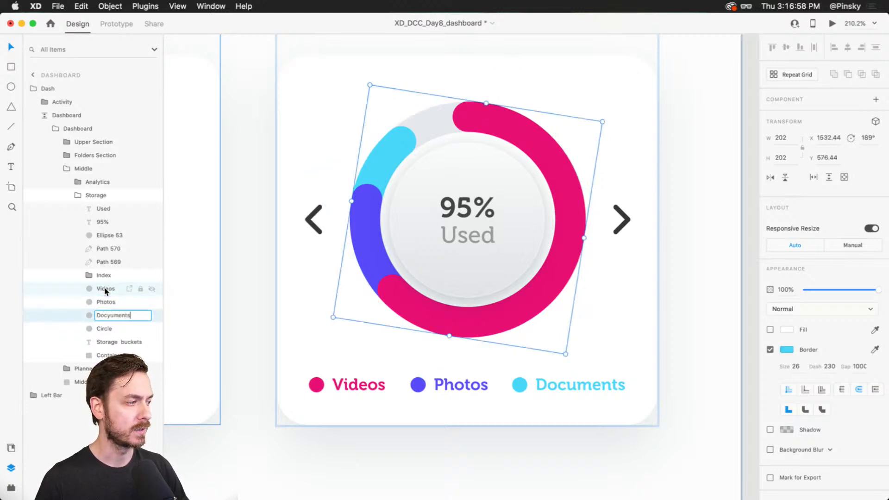
key(BackSpace)
key(BackSpace)
key(BackSpace)
key(BackSpace)
key(BackSpace)
key(BackSpace)
key(BackSpace)
key(BackSpace)
text(cuments)
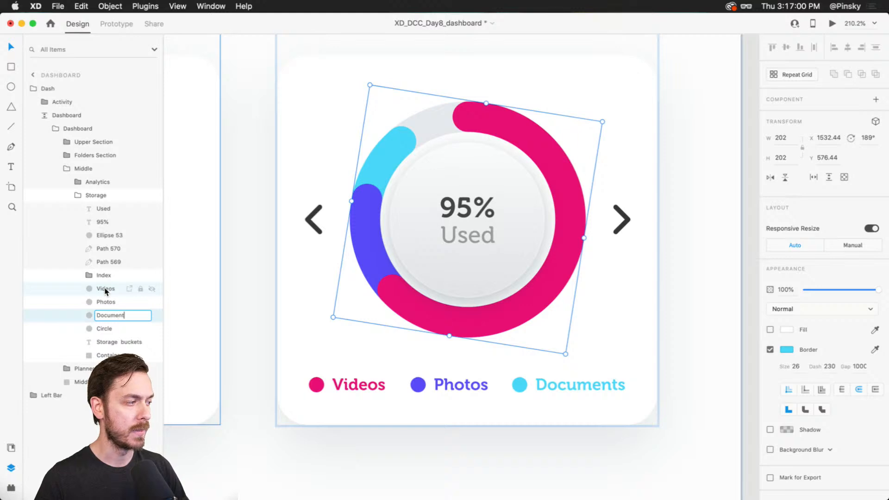
key(Return)
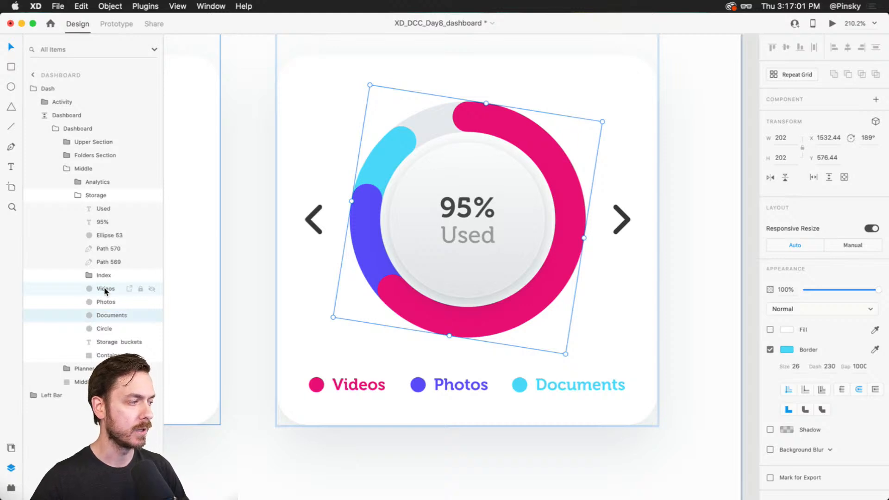
Convert the rings, inner circle, arrows and texts, without the Index group, into one component and show it in the document assets
click(76, 330)
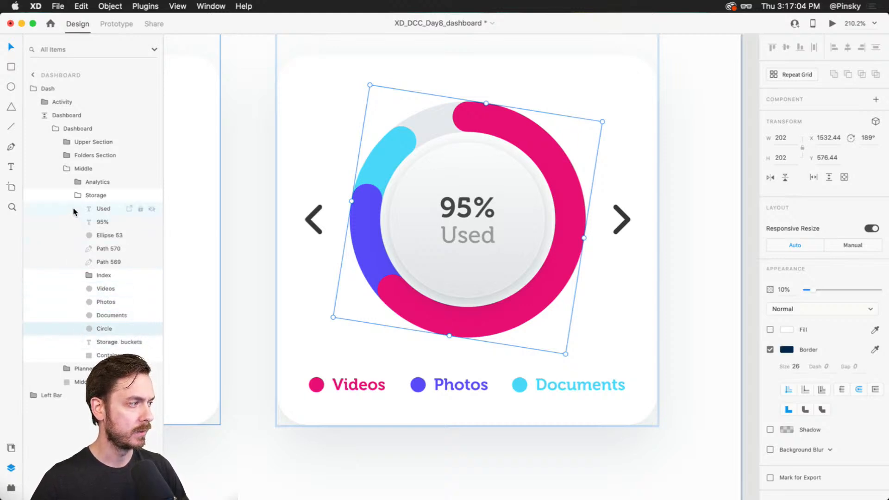
shift+click(75, 209)
super+click(76, 277)
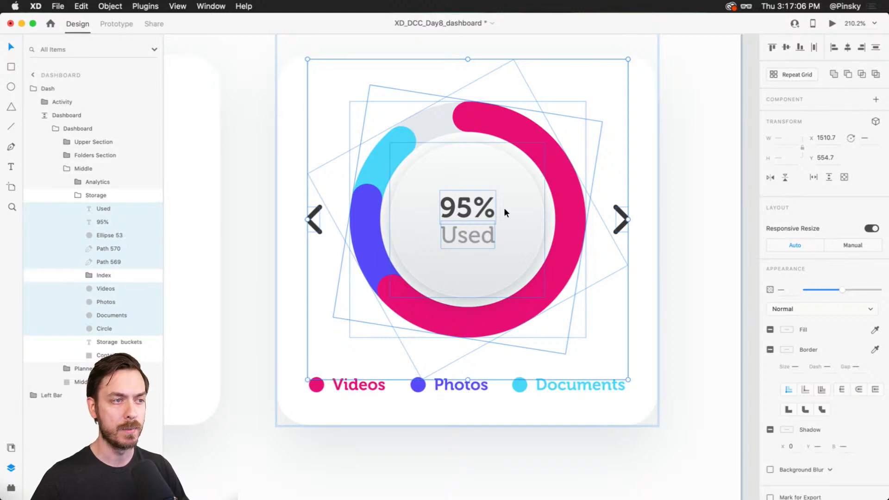
drag(477, 209, 505, 238)
key(super+z)
scroll(511, 224, down, 2)
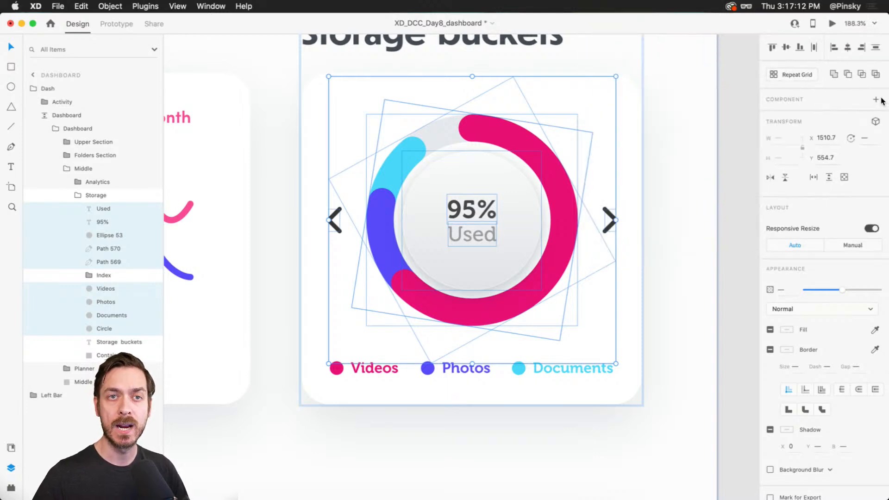
click(877, 99)
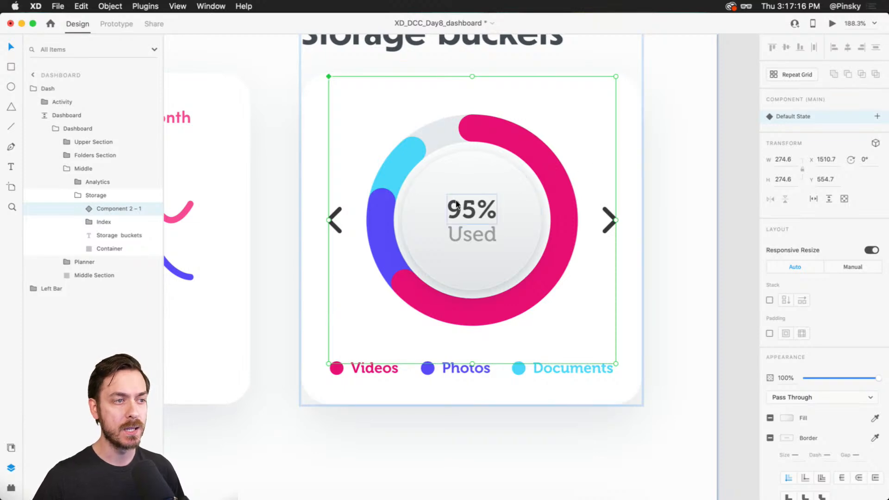
click(11, 447)
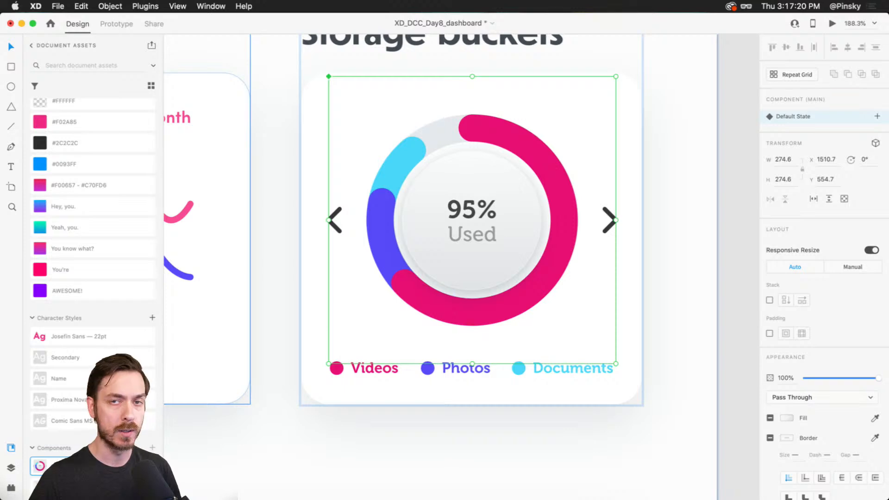
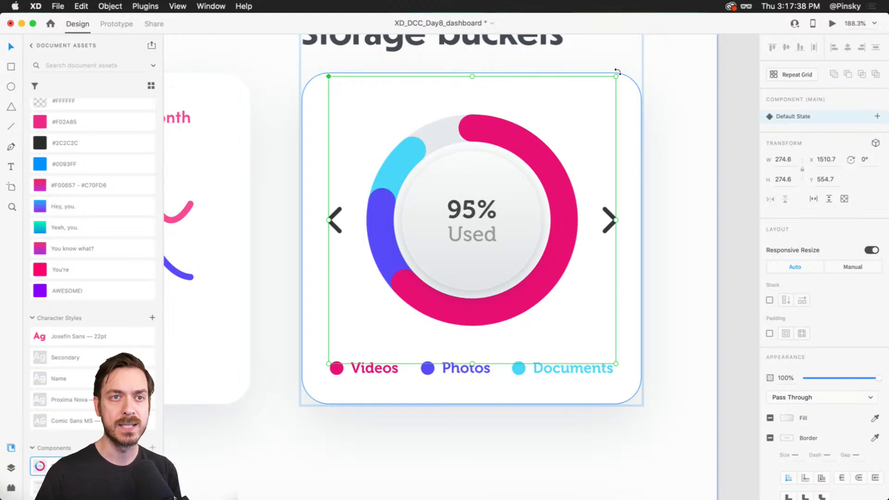
Add a new state named "Preview" to the chart component
click(878, 117)
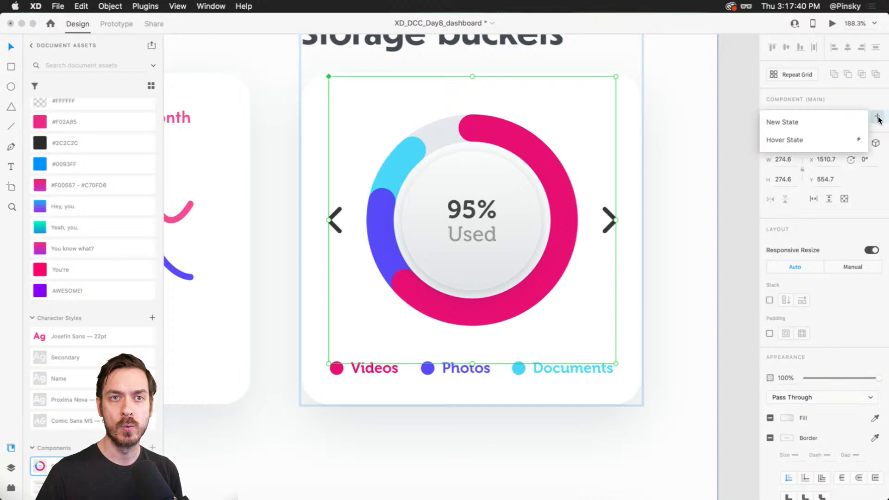
click(850, 122)
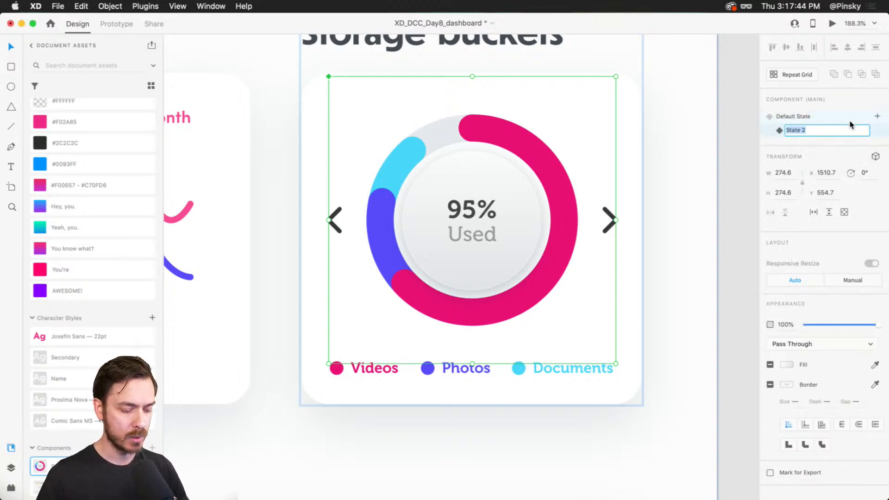
text(Preview)
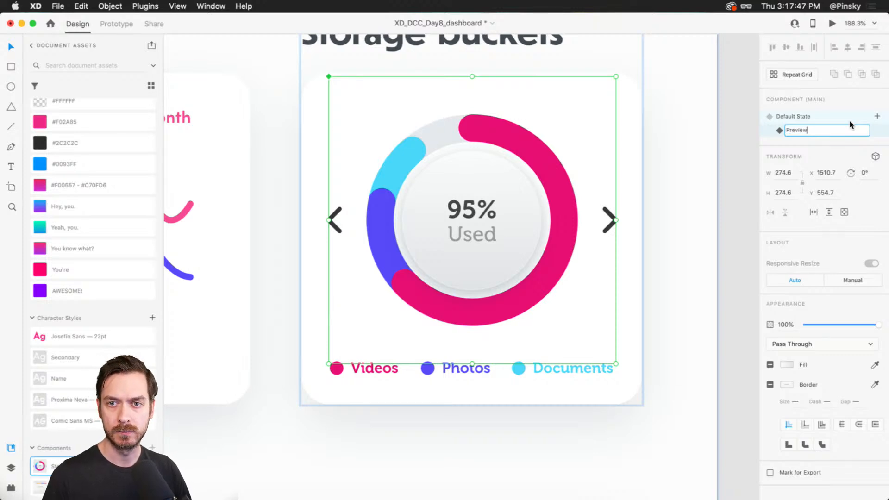
key(Return)
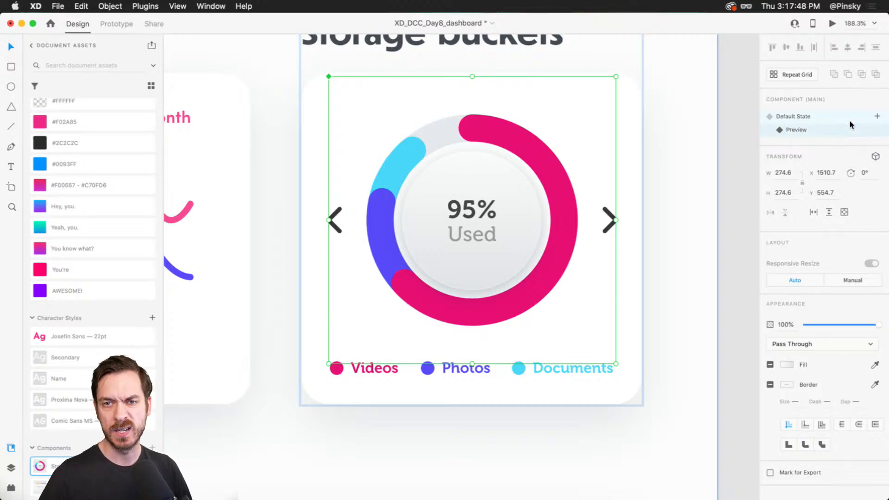
Rename the chart component's Preview state as "Previous"
scroll(450, 192, up, 3)
scroll(452, 199, right, 2)
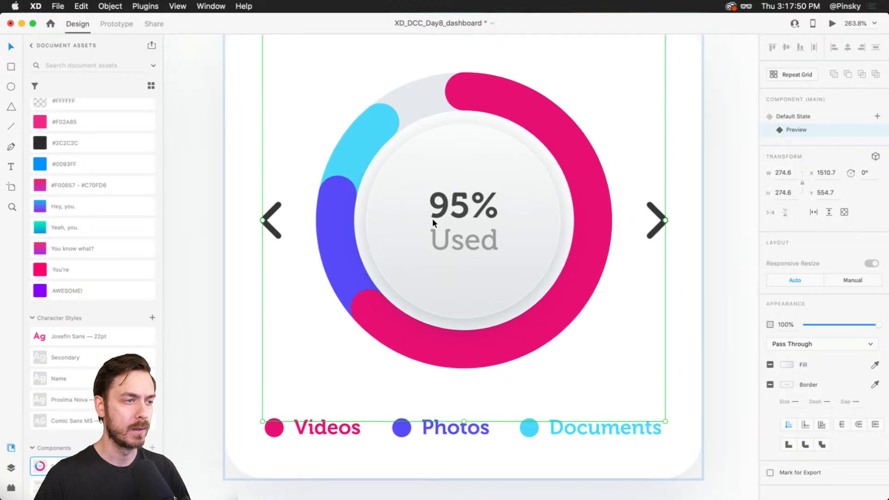
double_click(796, 132)
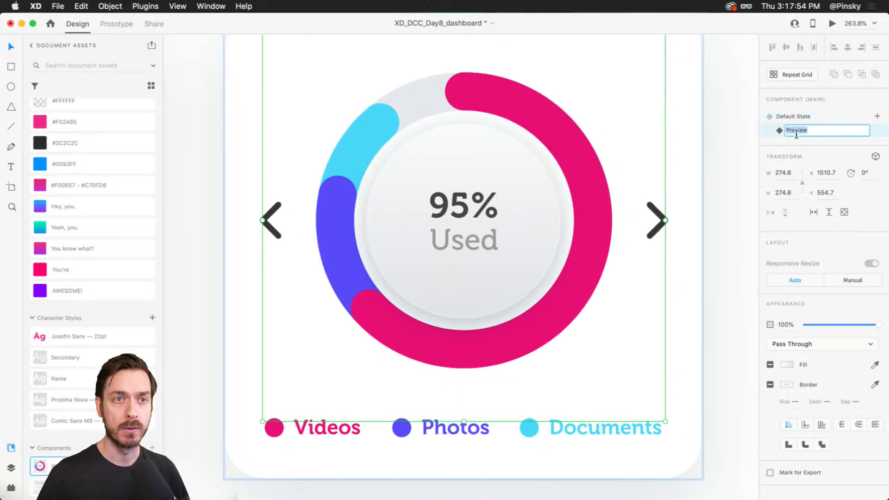
text(Previous)
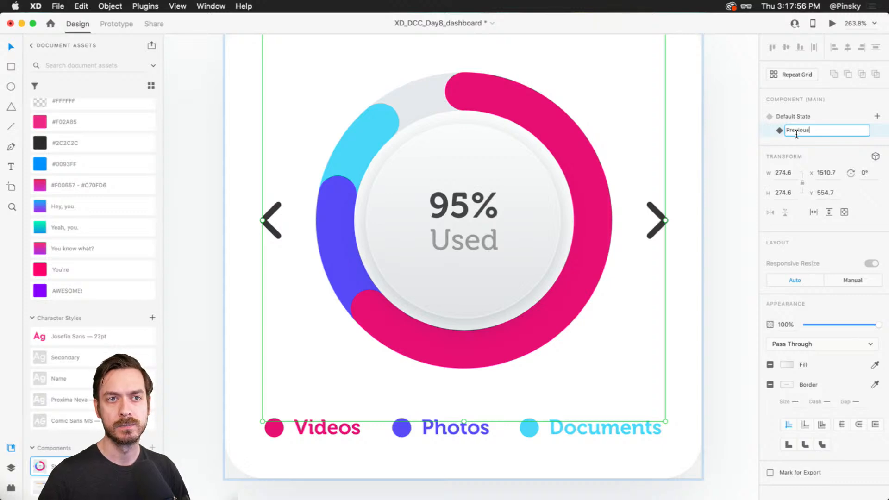
key(Return)
scroll(531, 174, right, 1)
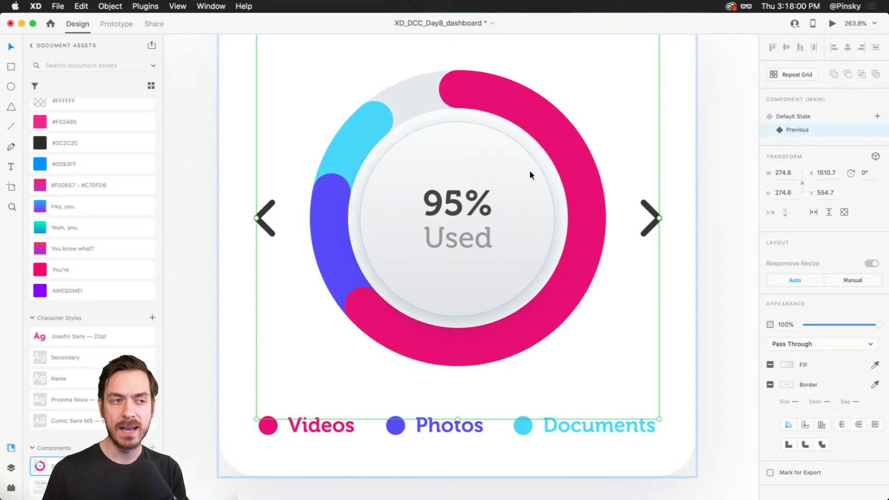
Shorten the pink Videos ring in the Previous state by setting its border dash to 140
double_click(580, 172)
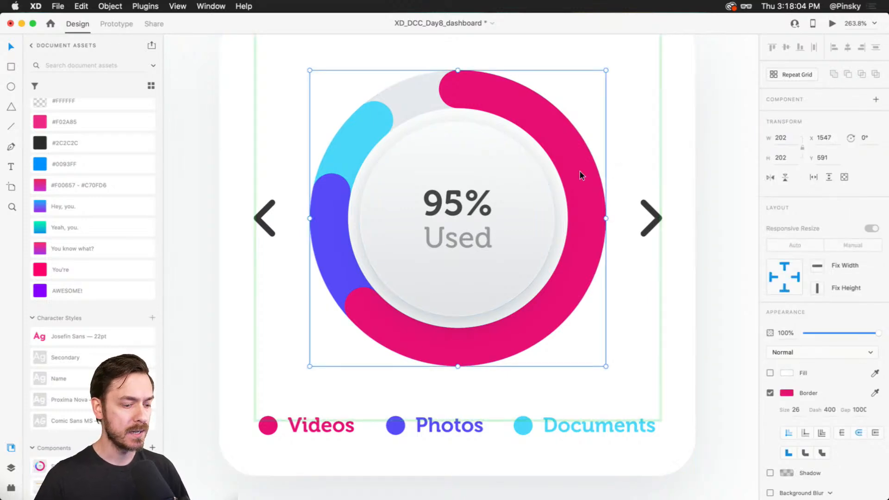
key(super+y)
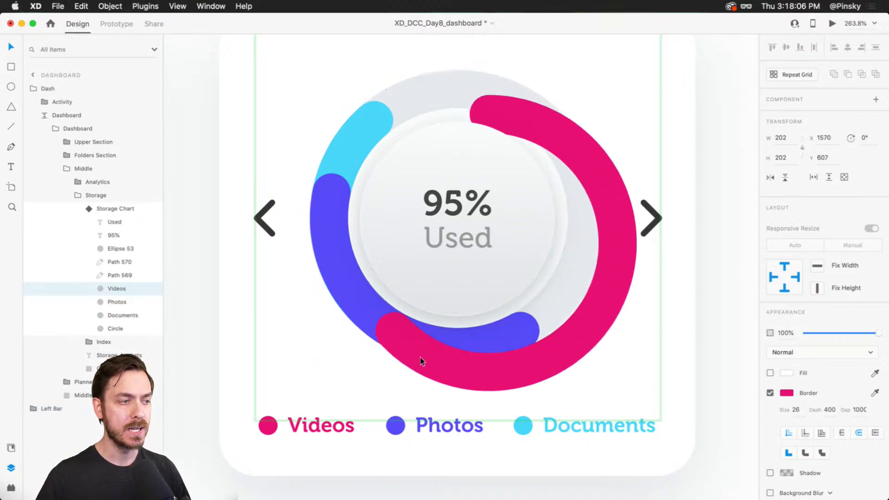
double_click(831, 418)
key(shift+Down)
key(shift+Down)
key(shift+Down)
key(shift+Down)
key(shift+Down)
key(shift+Down)
key(shift+Down)
key(shift+Down)
key(shift+Down)
key(shift+Down)
key(shift+Down)
key(shift+Down)
key(shift+Down)
key(shift+Down)
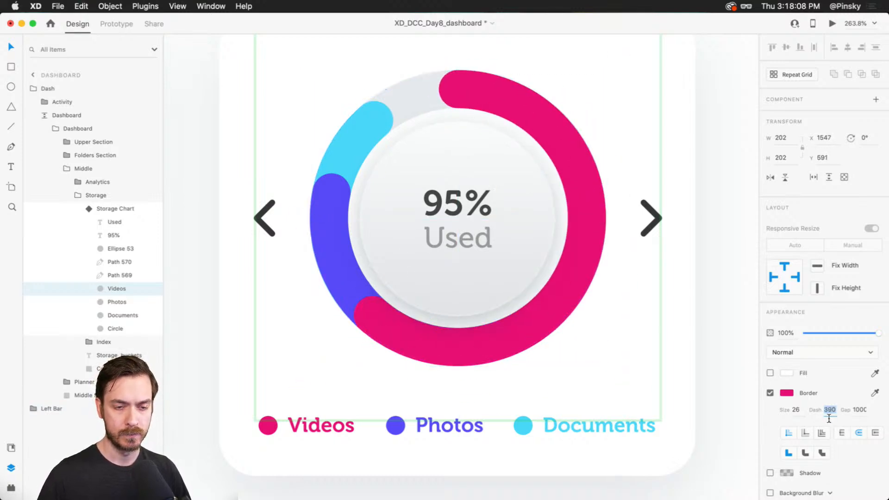
key(shift+Down)
key(shift+Down)
key(shift+Down)
key(shift+Down)
key(shift+Down)
key(shift+Down)
key(shift+Down)
key(shift+Down)
key(shift+Down)
key(shift+Down)
key(shift+Down)
key(shift+Down)
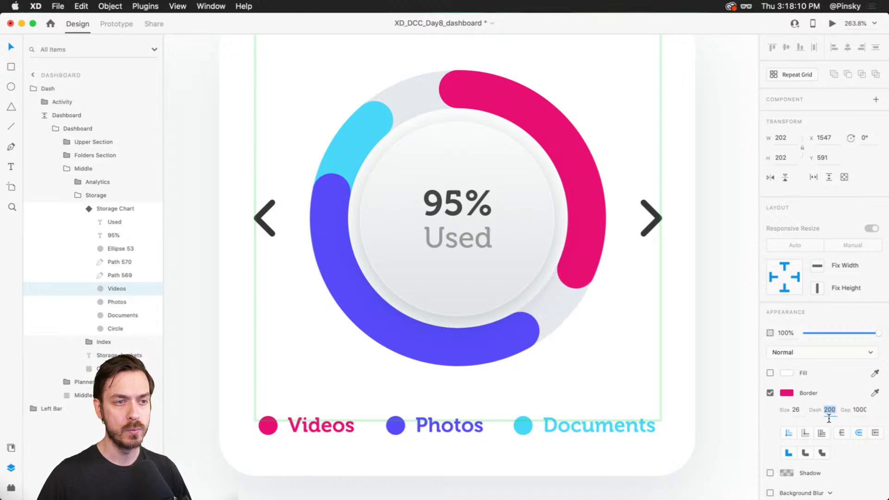
click(463, 340)
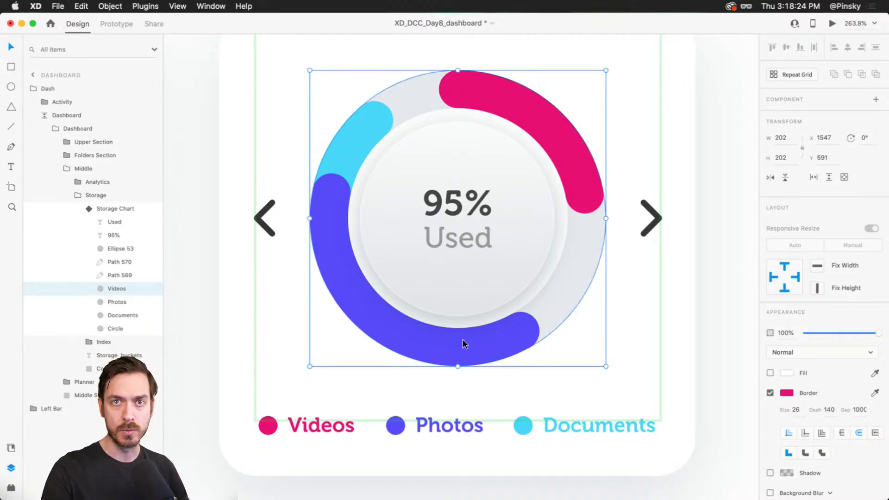
click(463, 344)
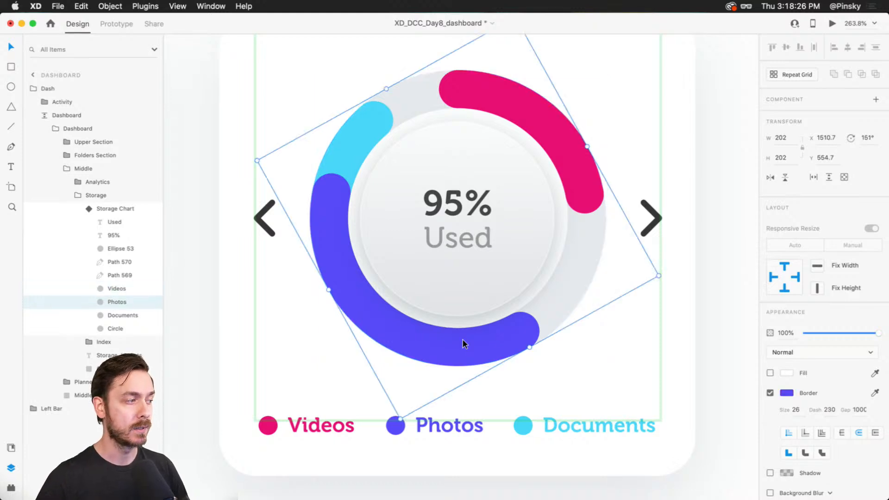
key(Tab)
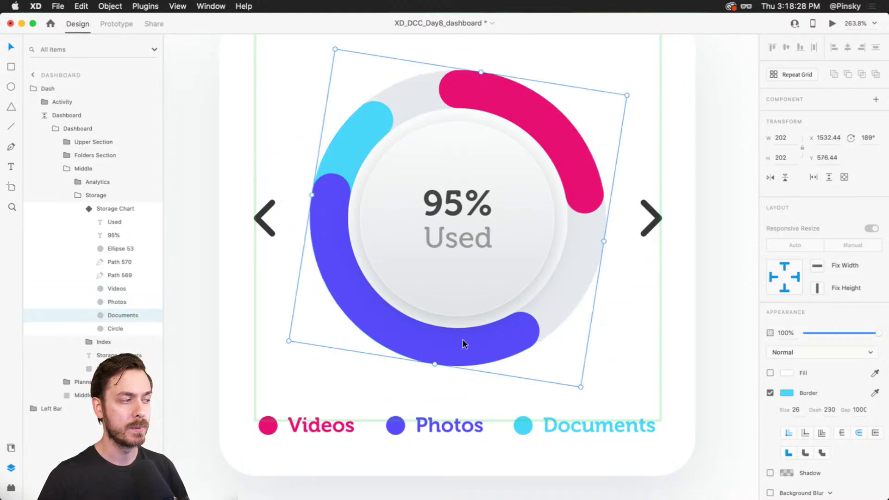
key(Tab)
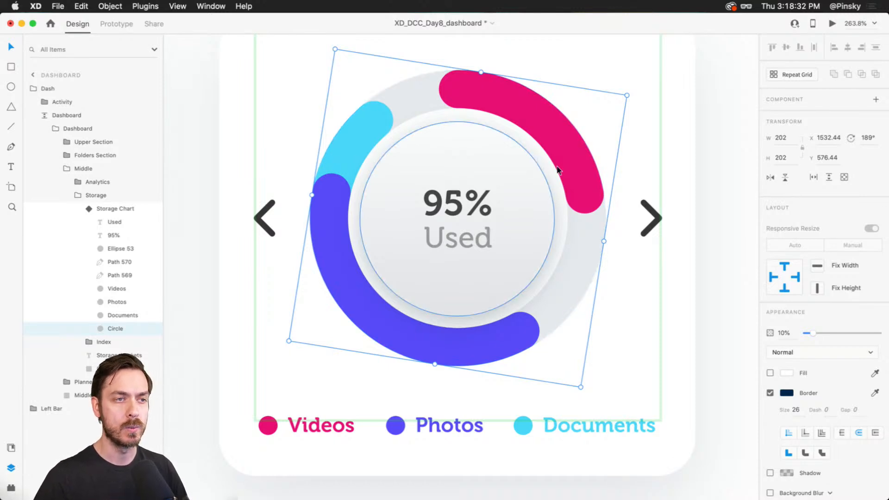
click(560, 199)
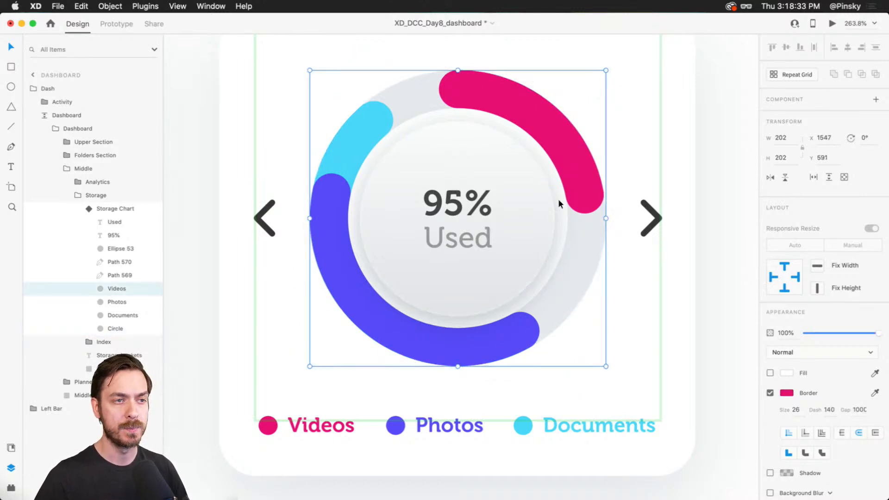
Set the purple Photos ring's border dash to 180 and rotate it to 68° so it follows the Videos arc
click(492, 349)
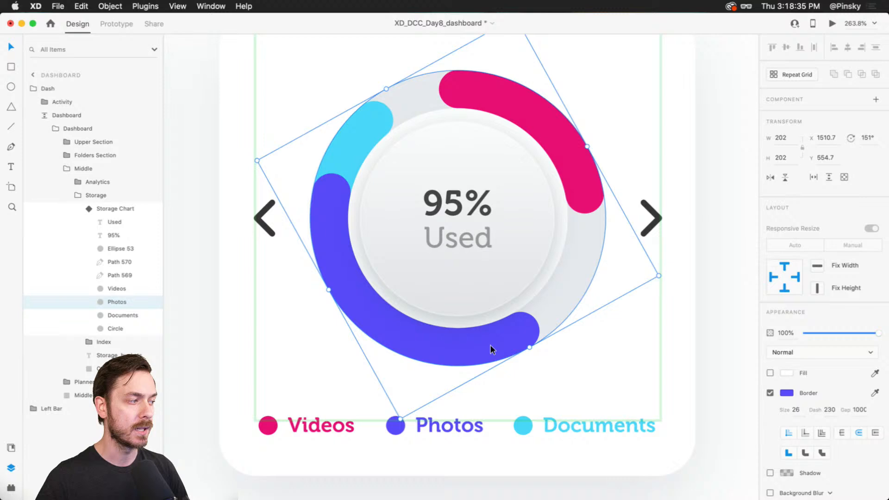
click(830, 416)
text(180)
key(Return)
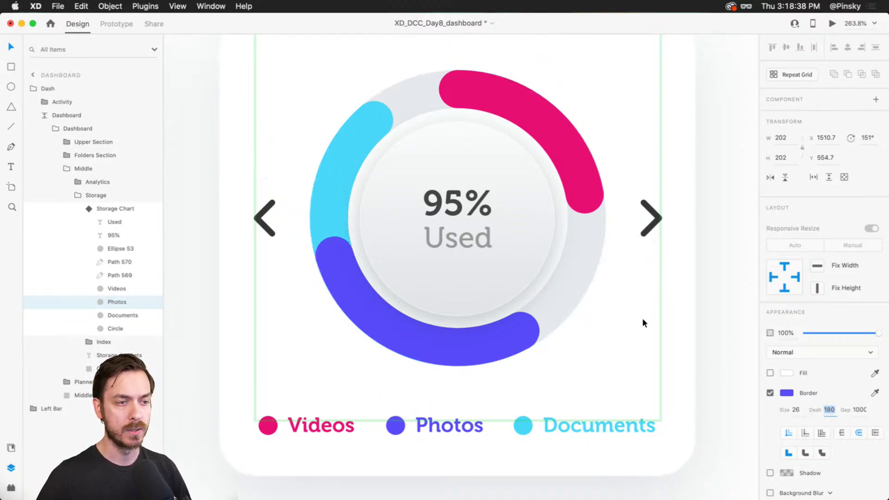
drag(397, 422, 657, 306)
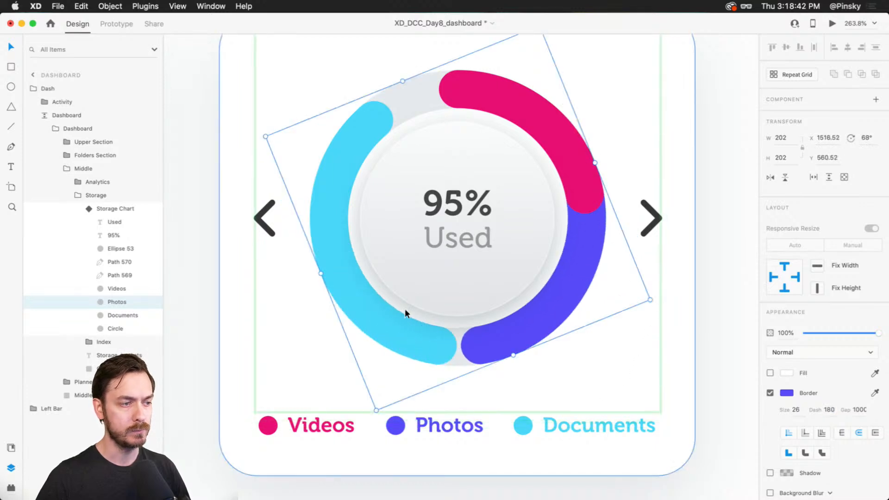
Rotate the cyan Documents ring to 120° so it follows the Photos arc, and set its border dash to 190
click(363, 304)
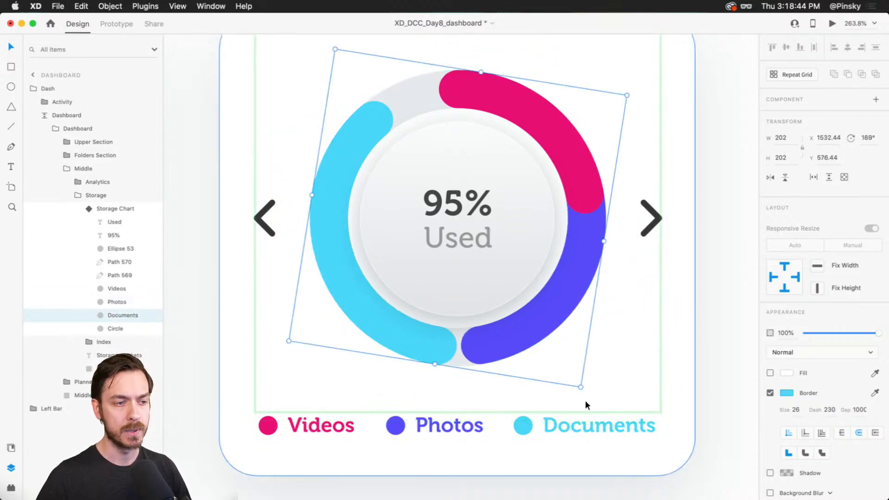
drag(582, 391, 720, 149)
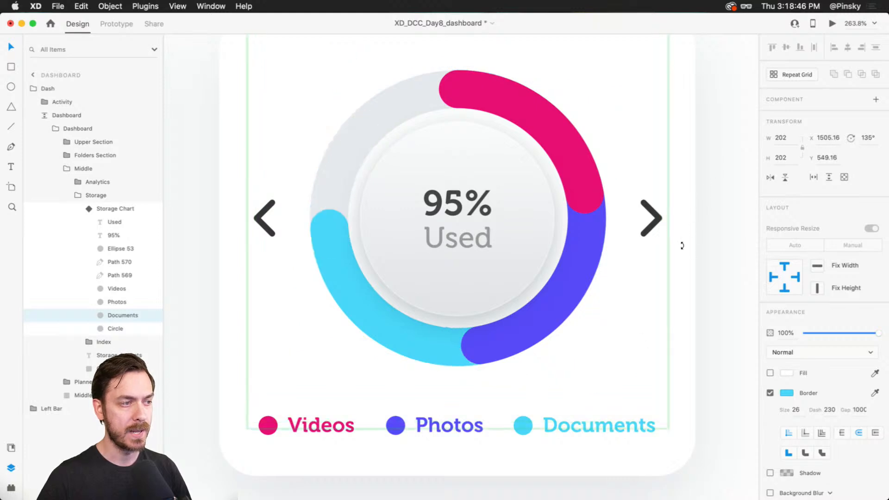
click(830, 409)
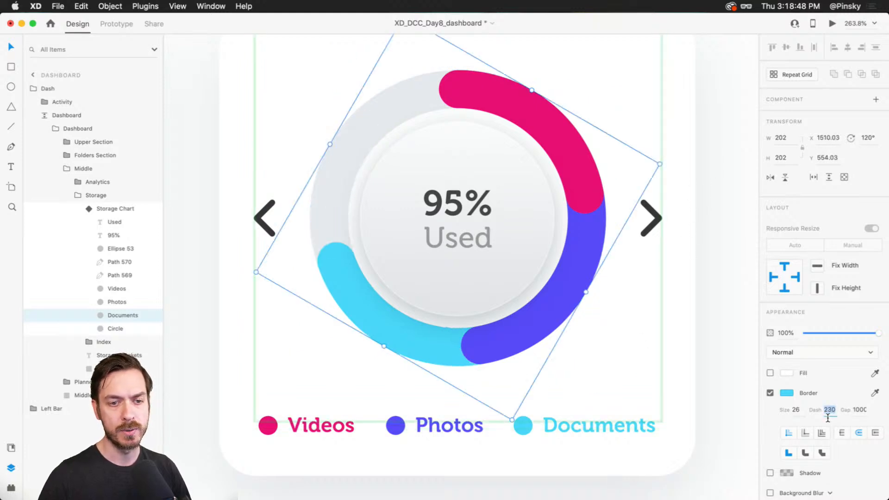
key(shift+Down)
key(shift+Down)
key(shift+Down)
key(shift+Down)
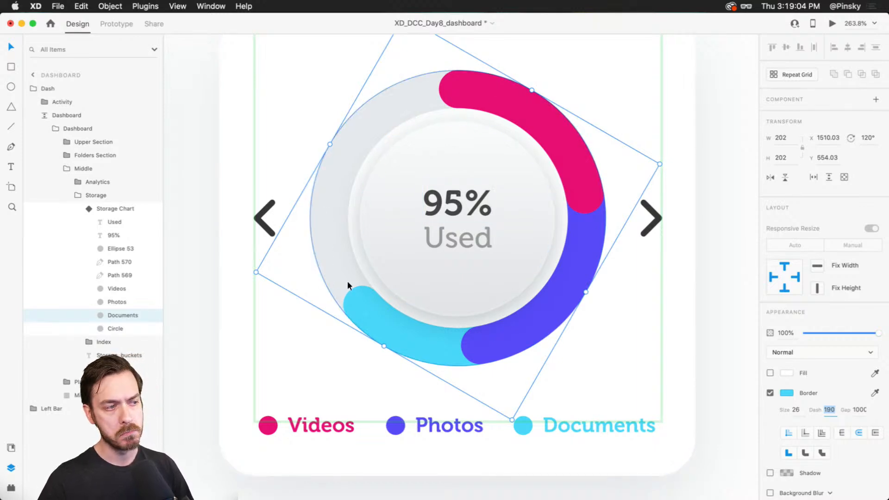
Change the percentage text in the Previous state's chart centre to 70%
double_click(466, 207)
click(468, 210)
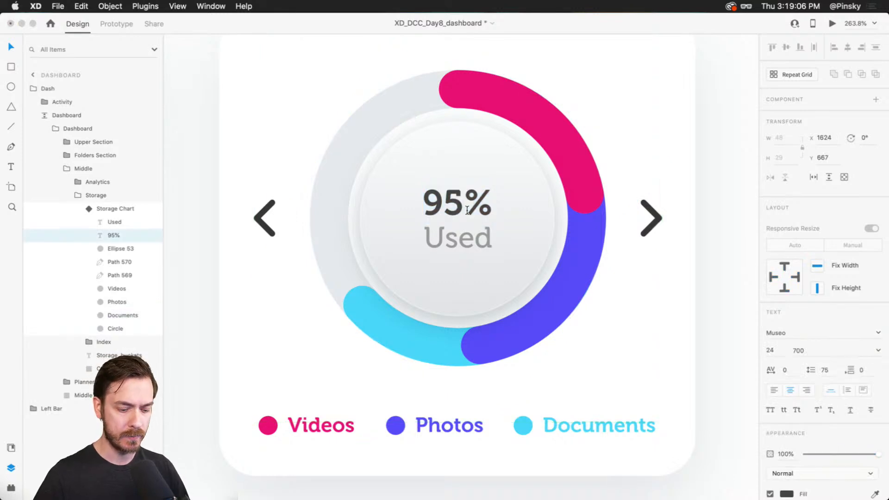
key(BackSpace)
key(BackSpace)
text(70)
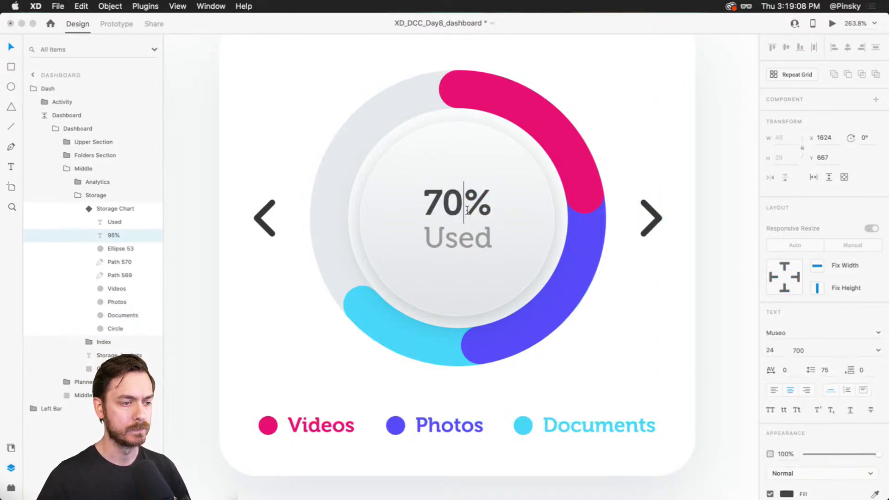
key(Escape)
key(Escape)
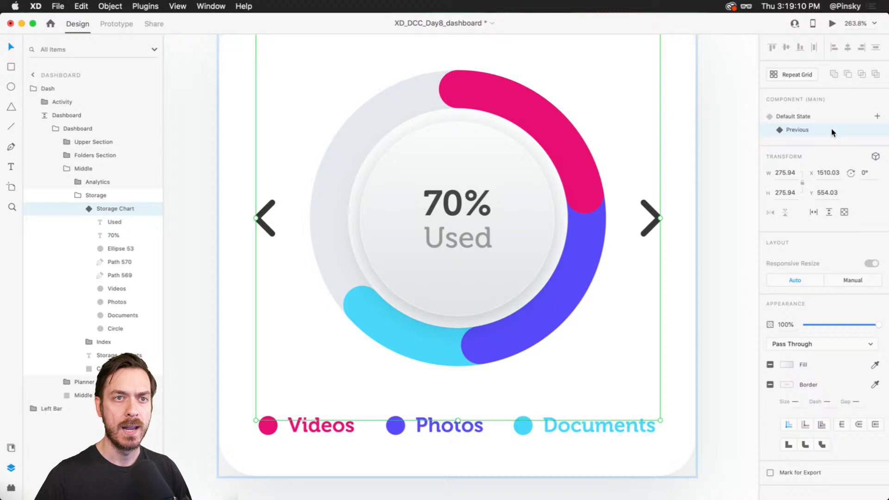
Add another state to the chart component and name it "Last"
click(877, 116)
click(840, 120)
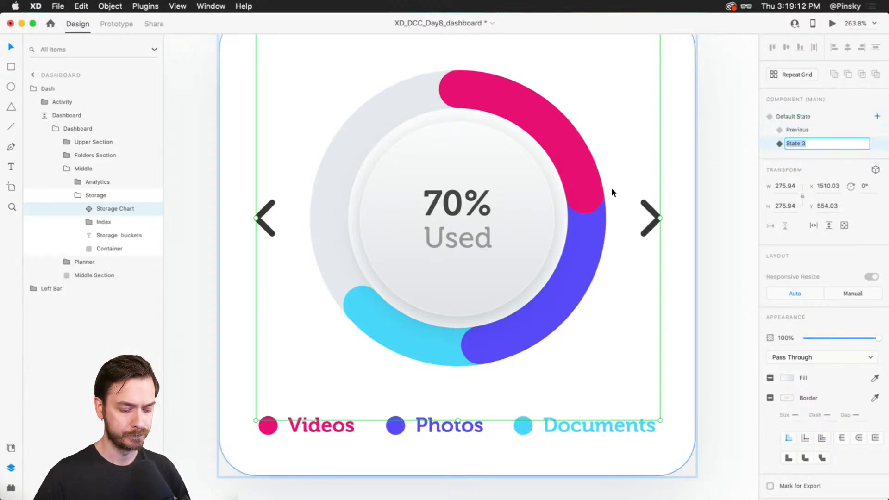
text(Last)
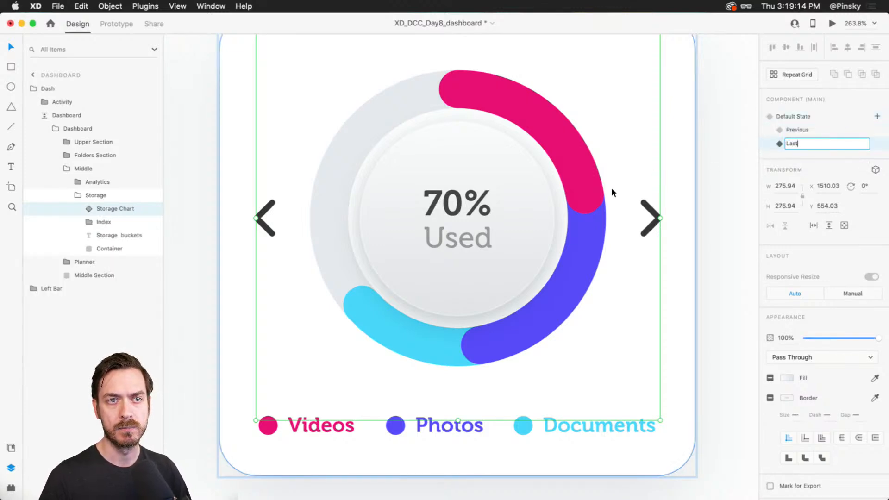
key(Return)
Set the pink Videos ring's border dash to 100 in the Last state
double_click(581, 180)
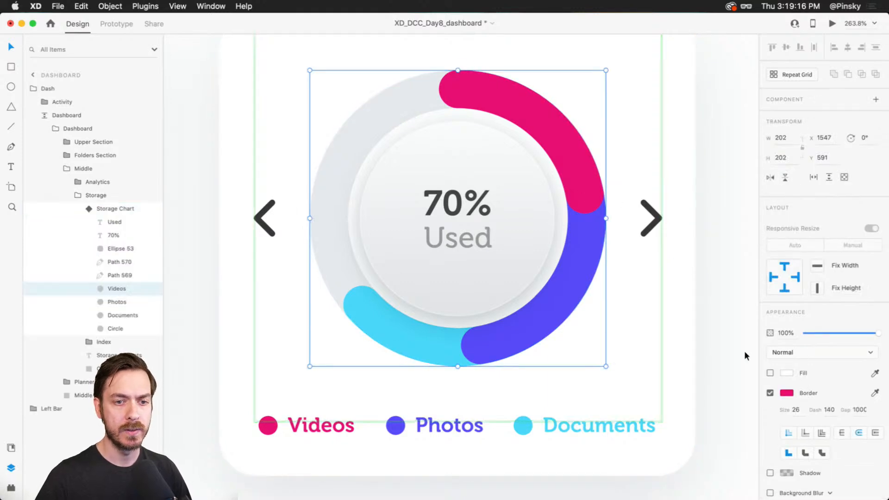
click(829, 410)
text(100)
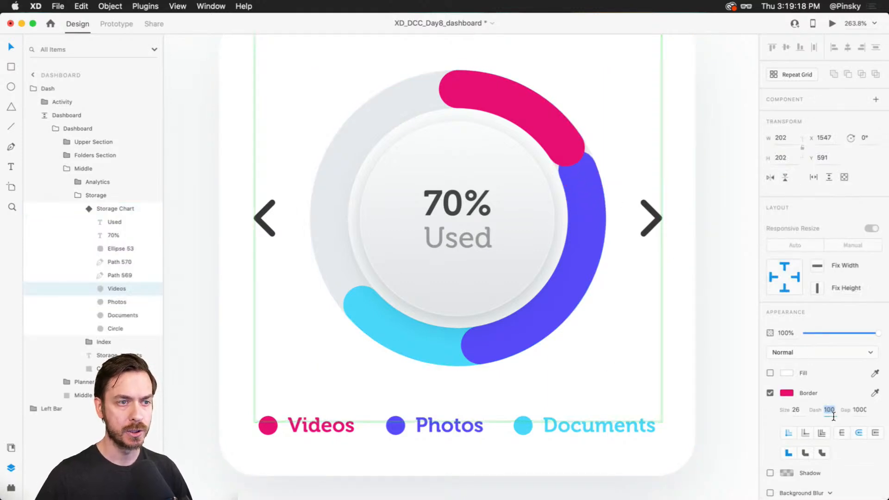
Set the purple Photos ring's border dash to 80 and rotate it counterclockwise until it tucks partly under the Videos arc
click(515, 325)
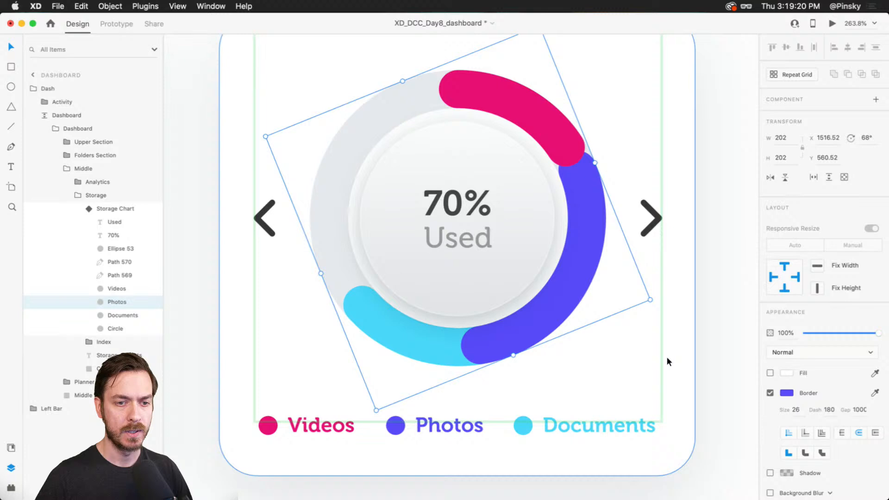
click(830, 411)
text(80)
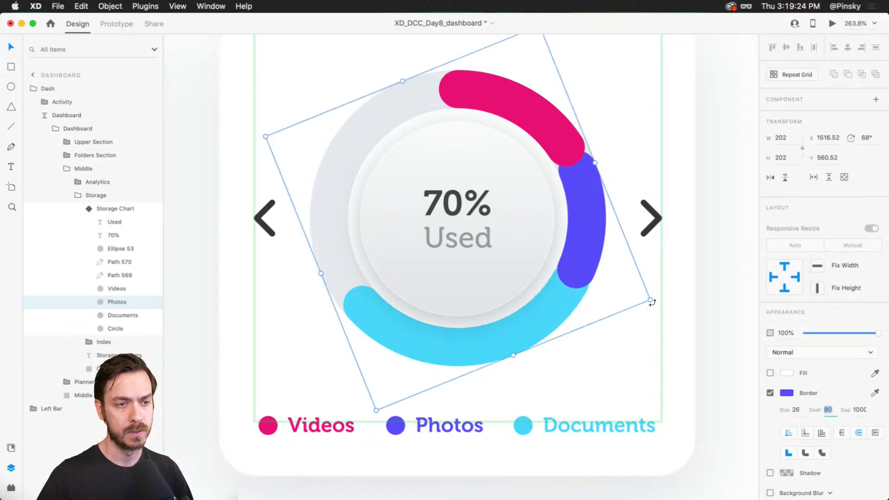
drag(660, 299, 668, 180)
Set the cyan Documents ring's border dash to 90 and rotate it counterclockwise until it extends just past the Photos arc
click(565, 278)
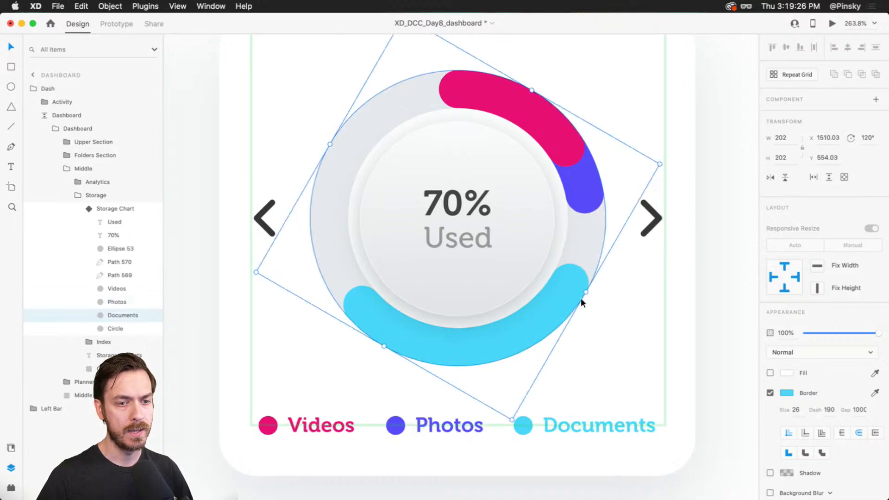
click(829, 411)
key(shift+Down)
key(shift+Down)
key(shift+Down)
key(shift+Down)
key(shift+Down)
key(shift+Down)
key(shift+Down)
key(shift+Down)
key(shift+Down)
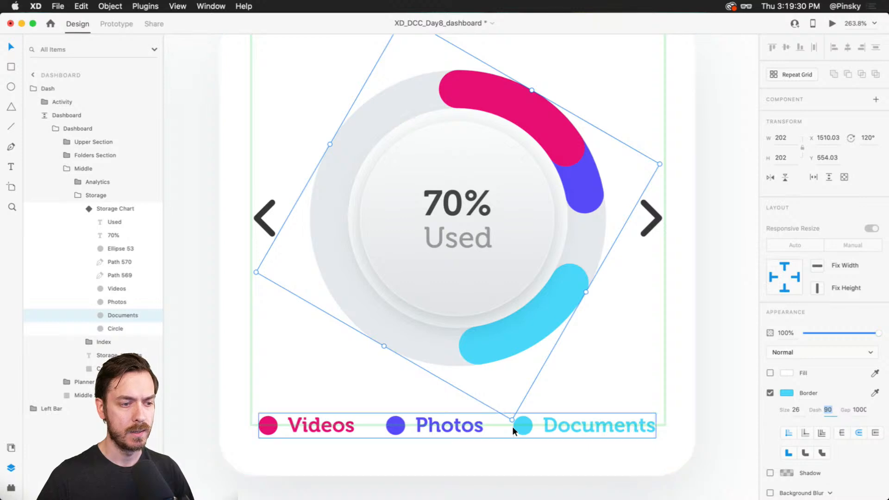
drag(512, 425, 673, 208)
Change the percentage text in the Last state's chart centre to 17%
double_click(453, 207)
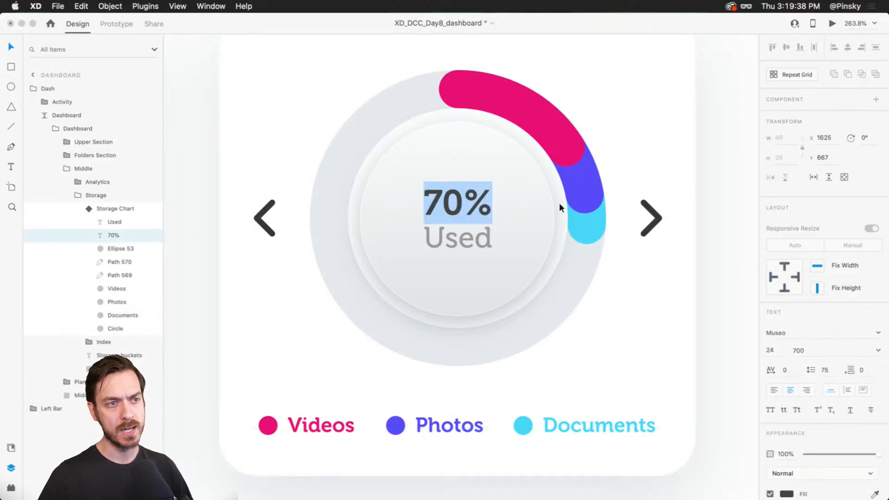
click(461, 206)
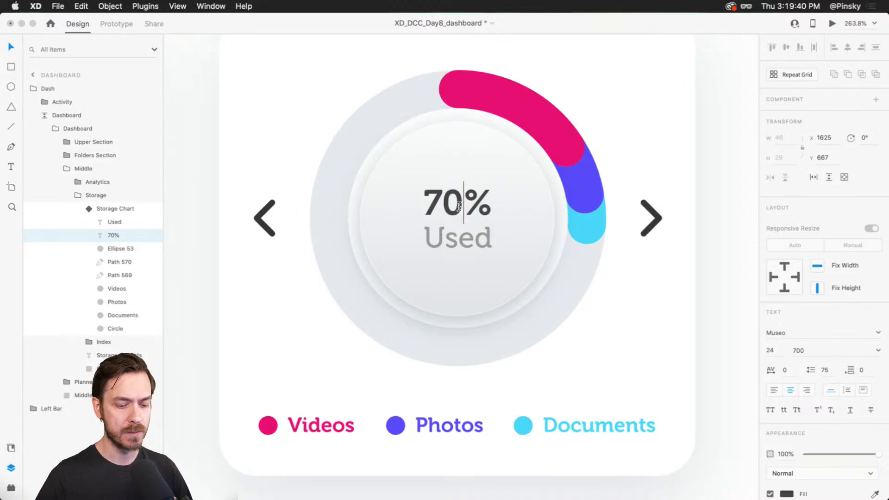
key(BackSpace)
key(BackSpace)
text(15)
key(BackSpace)
text(6)
key(BackSpace)
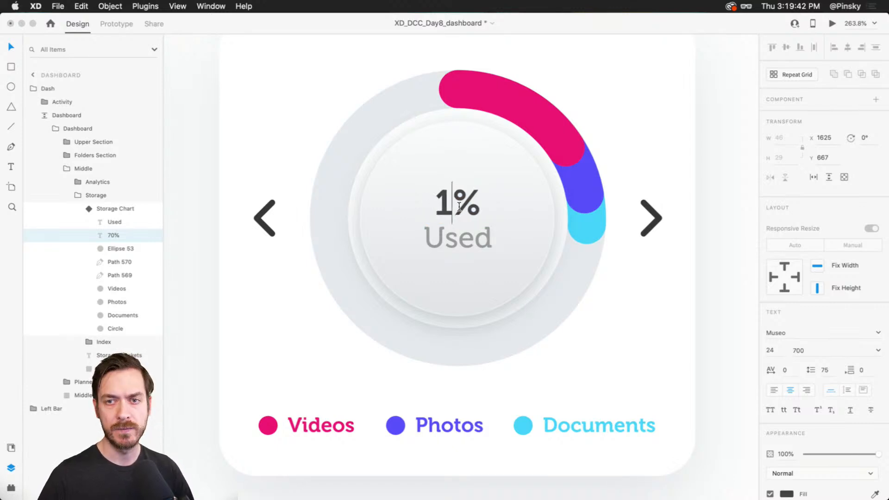
text(7)
key(Escape)
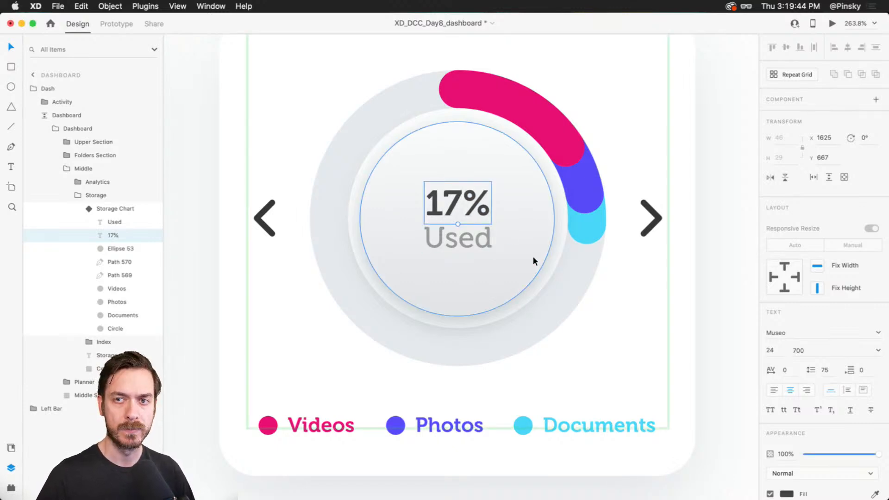
Review the storage chart's Default, Previous and Last states one after another, returning to the Default State
key(Escape)
click(814, 117)
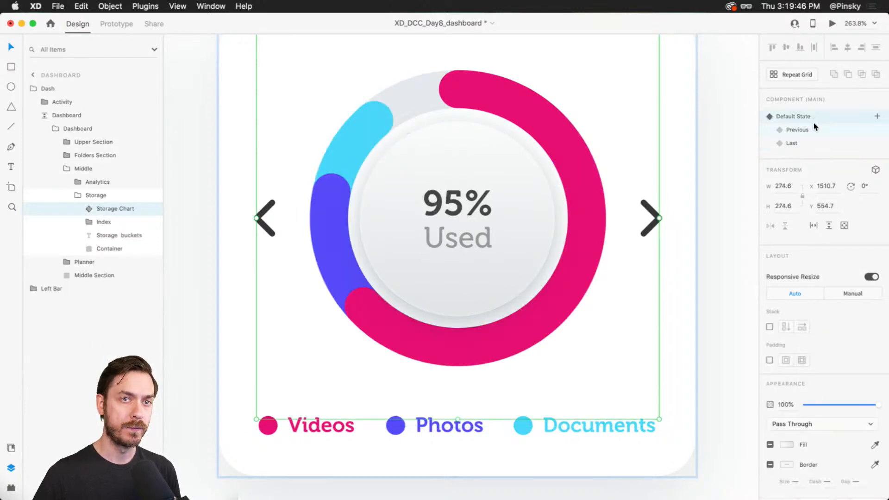
click(813, 130)
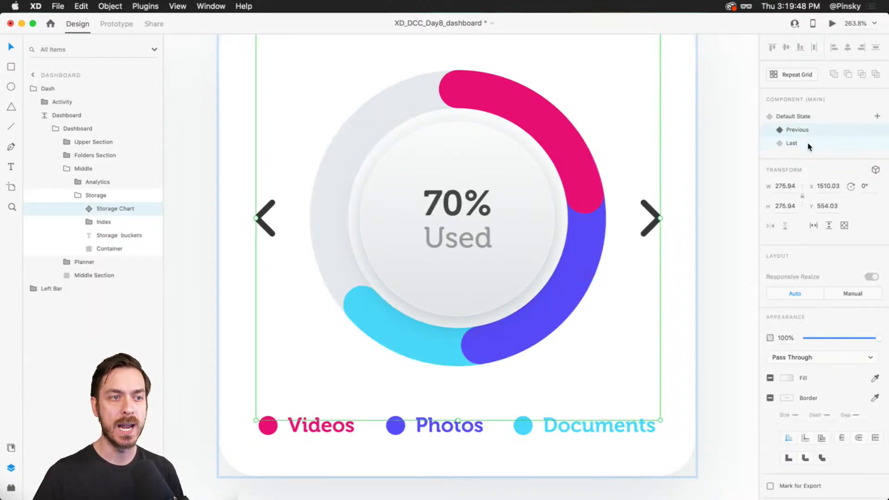
click(808, 143)
click(806, 131)
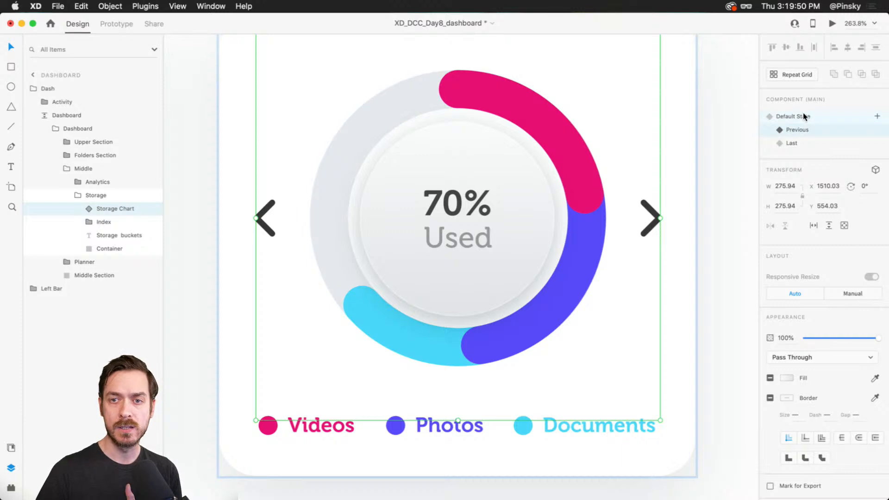
click(804, 117)
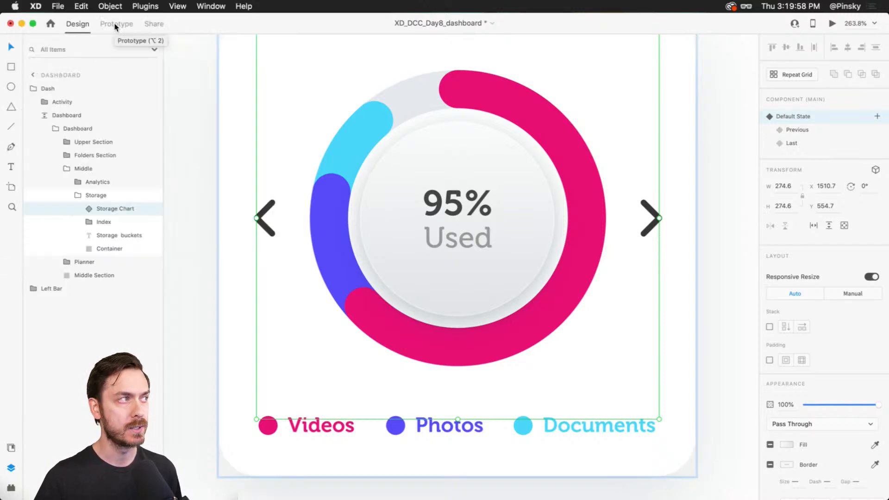
In prototyping mode, add a Tap interaction from the Default State's left arrow to the Previous state using Auto-Animate
click(116, 25)
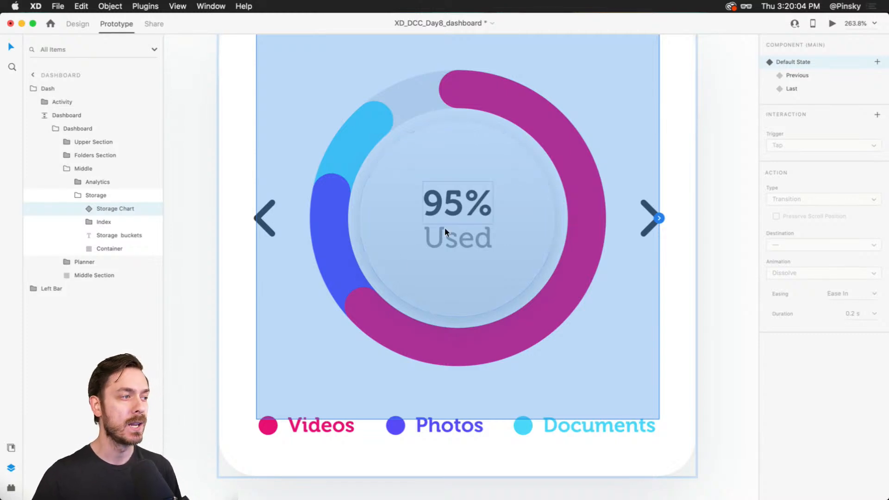
double_click(266, 227)
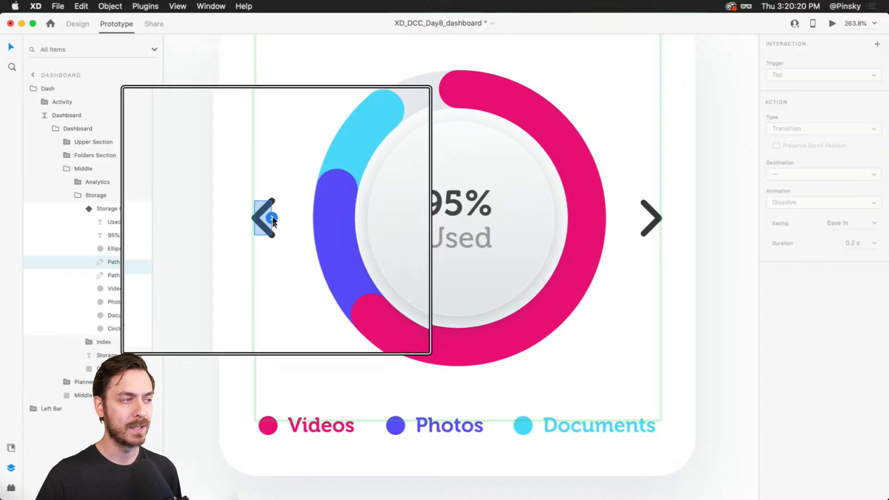
click(273, 218)
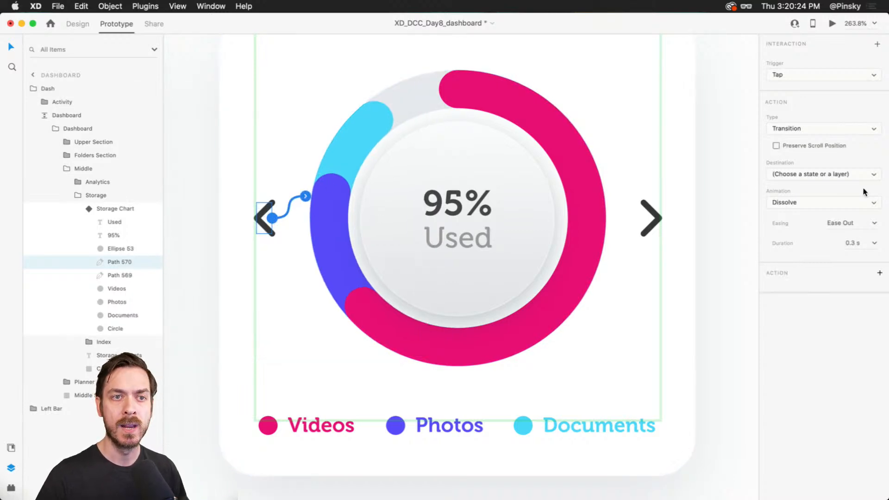
click(871, 205)
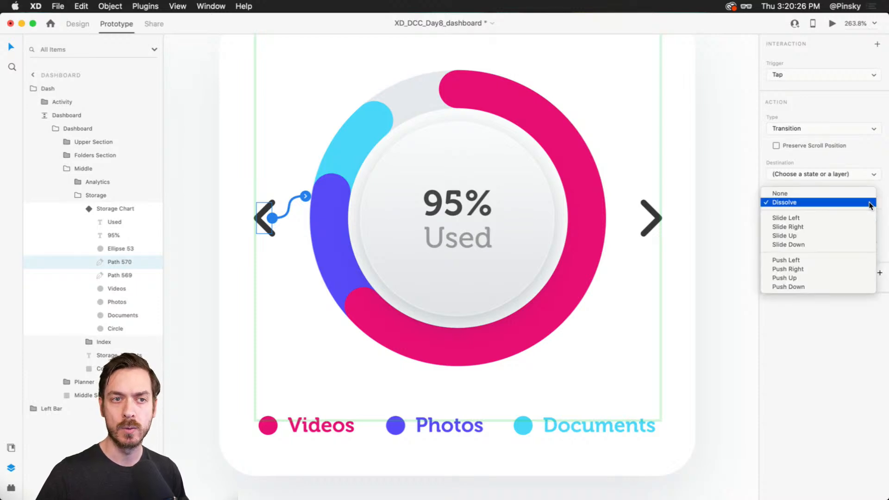
click(862, 175)
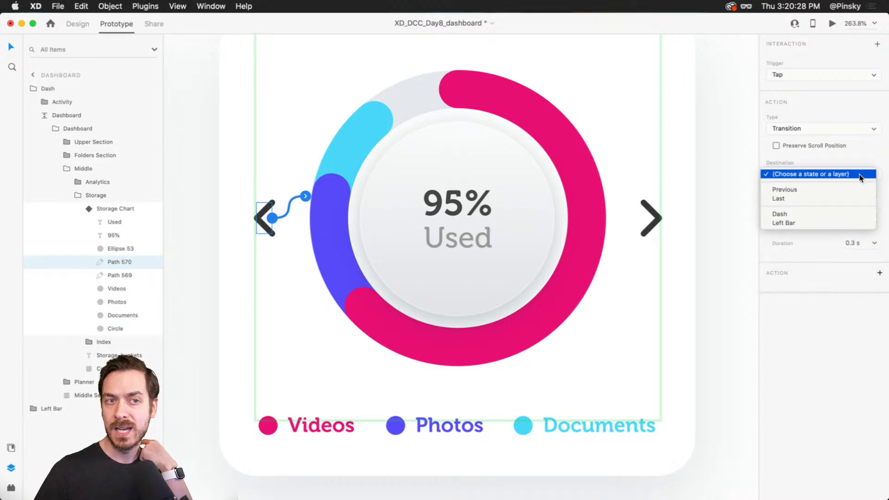
click(809, 189)
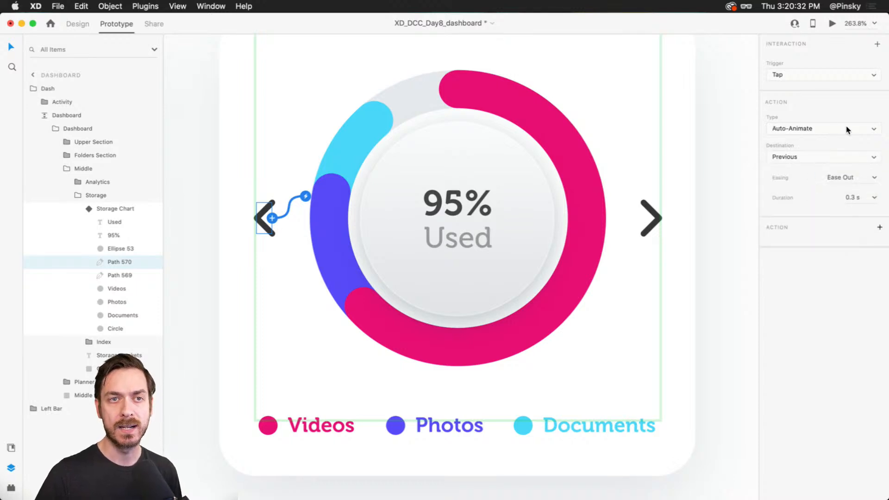
click(845, 126)
click(846, 128)
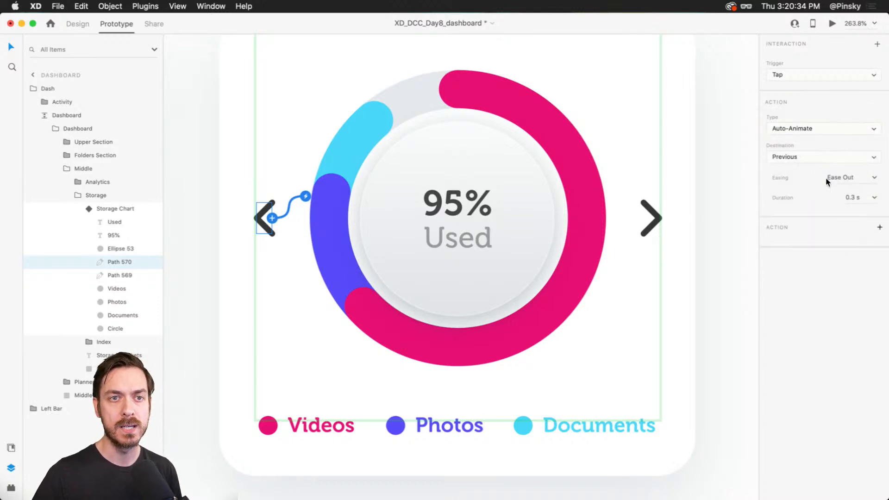
Set the left arrow's Auto-Animate easing to Ease In-Out and its duration to 0.6 s
click(874, 179)
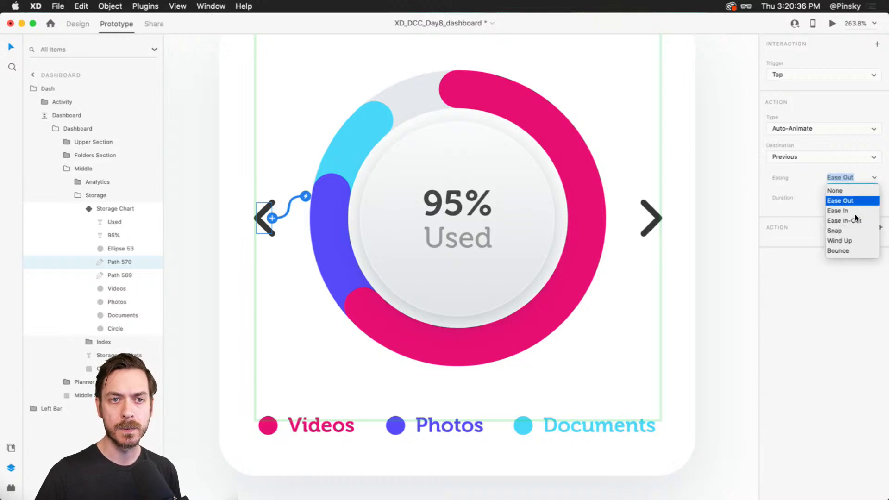
click(855, 221)
click(875, 197)
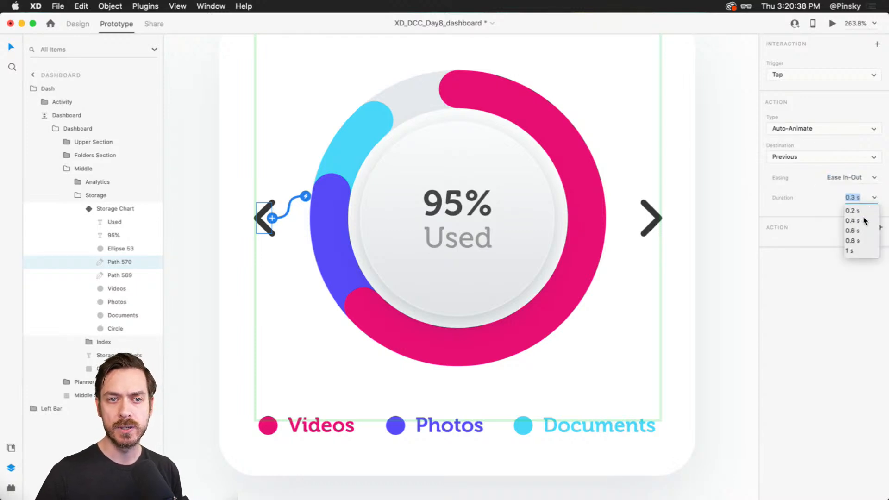
click(857, 230)
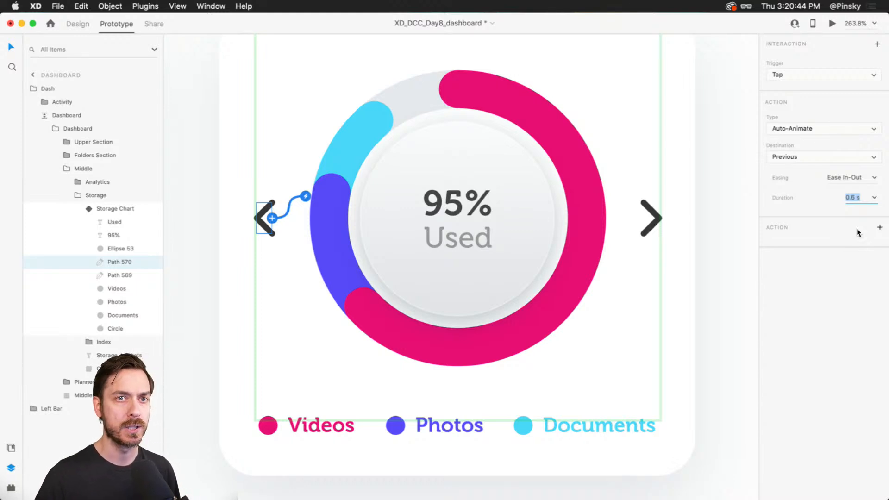
key(Escape)
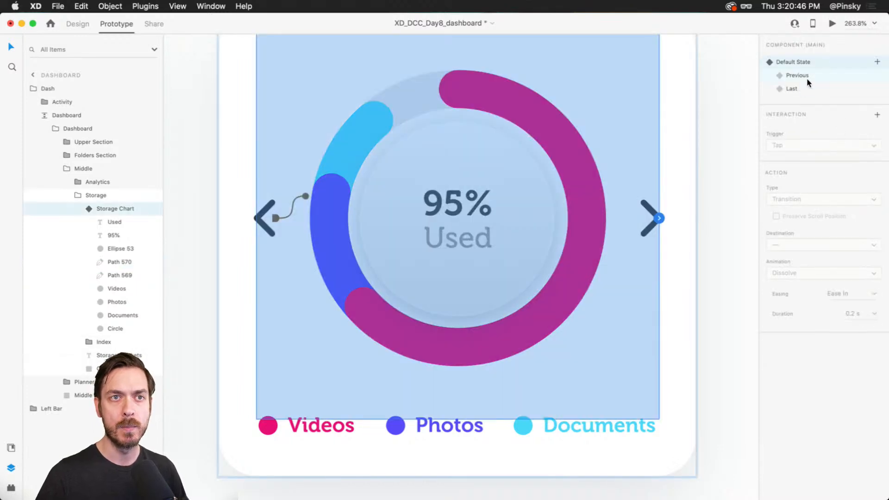
In the Previous state, link the chart's left arrow to the Last state with a Tap Auto-Animate interaction
click(808, 75)
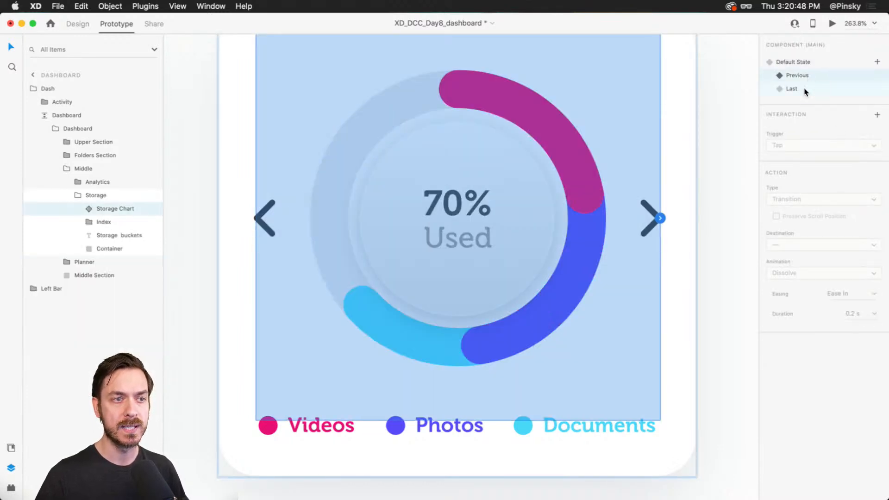
double_click(266, 225)
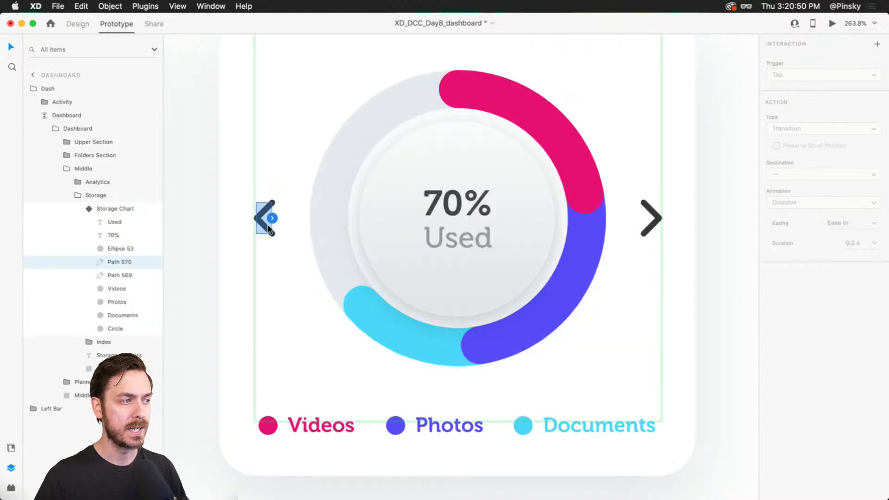
click(815, 157)
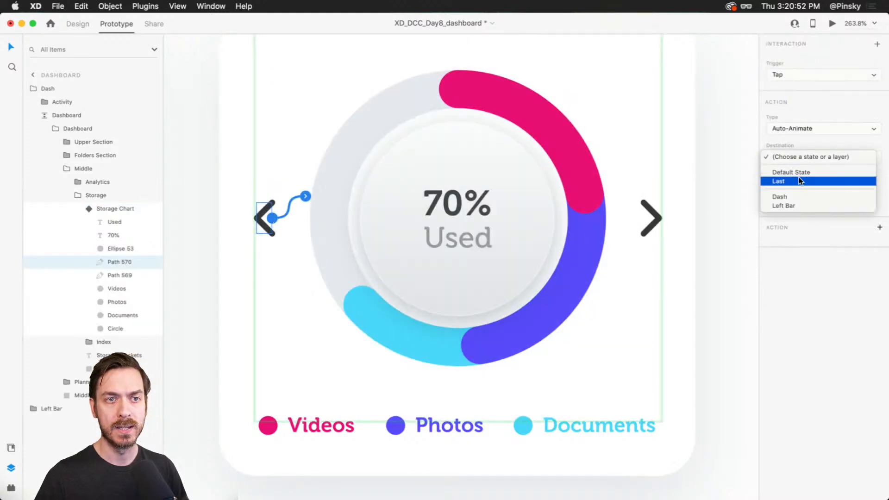
click(798, 179)
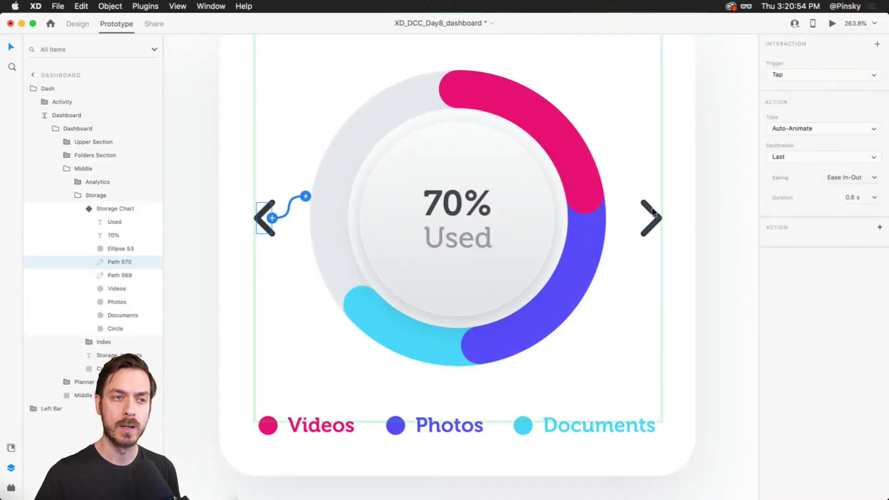
In the Previous state, link the chart's right arrow to the Default State with a Tap Auto-Animate interaction
click(653, 213)
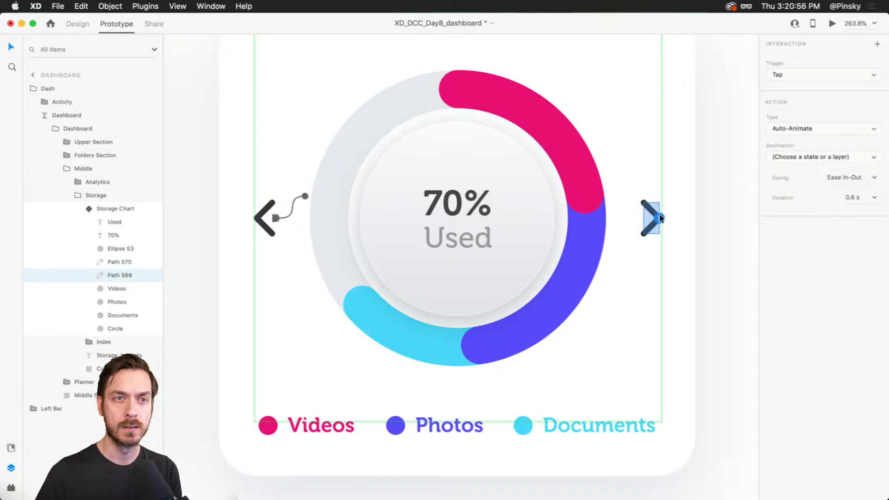
click(783, 158)
click(788, 171)
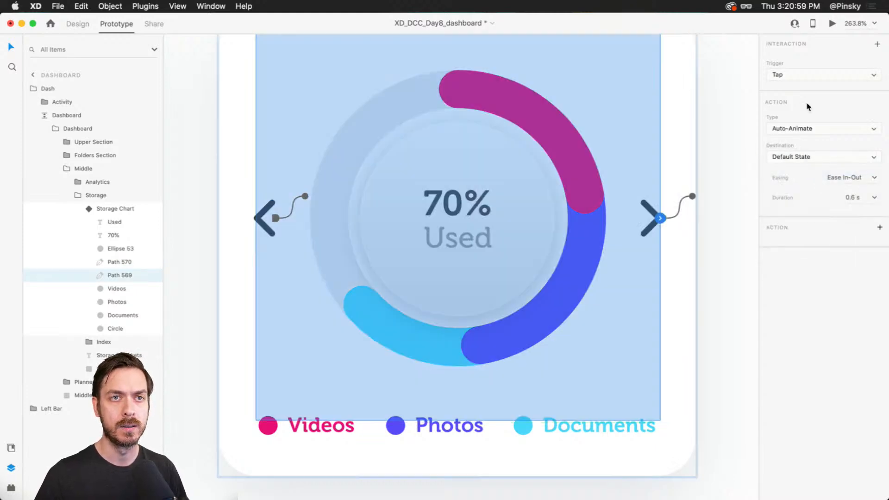
key(Escape)
In the Last state, link the chart's left arrow to the Default State with a Tap Auto-Animate interaction
click(810, 89)
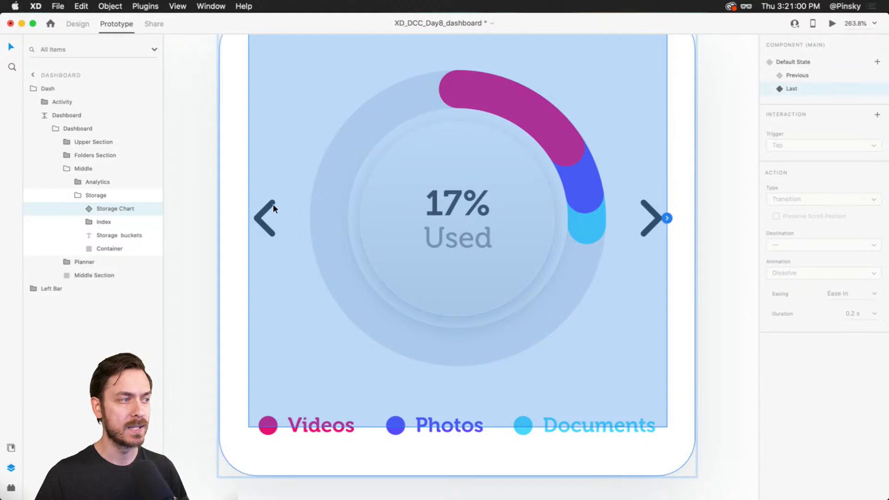
click(263, 231)
click(272, 216)
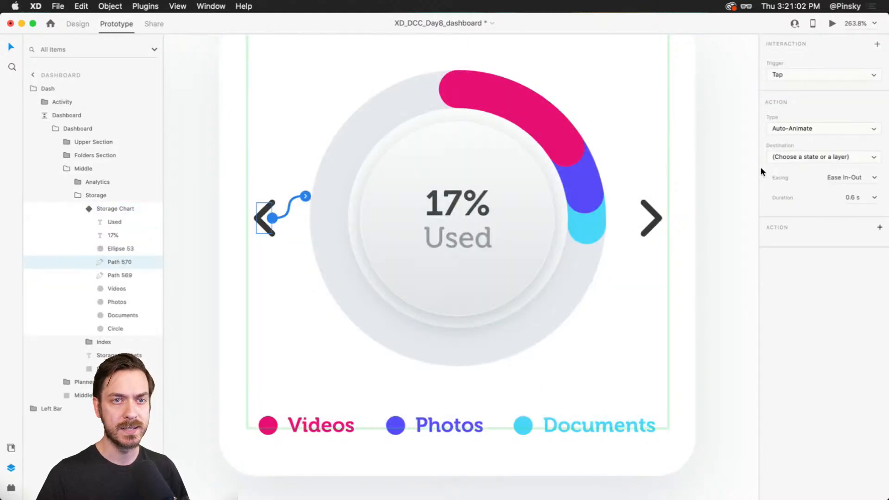
click(805, 156)
click(807, 170)
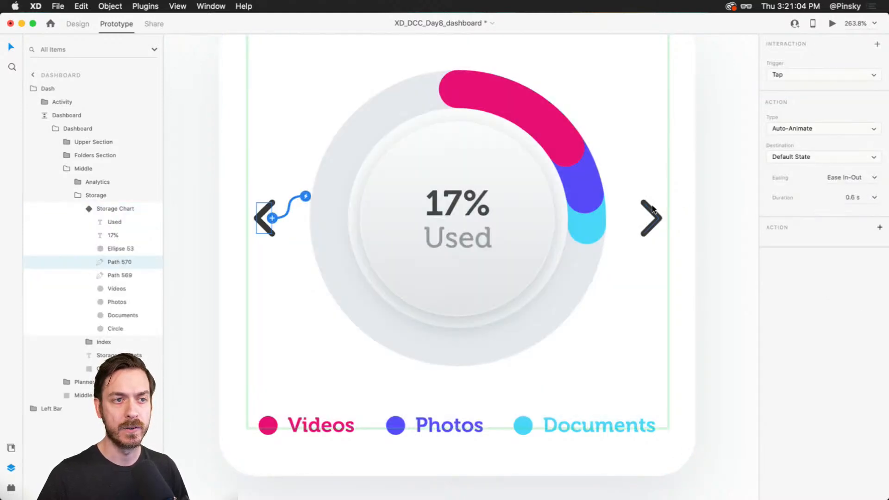
In the Last state, link the chart's right arrow to the Previous state with a Tap Auto-Animate interaction
click(657, 219)
click(658, 218)
click(804, 156)
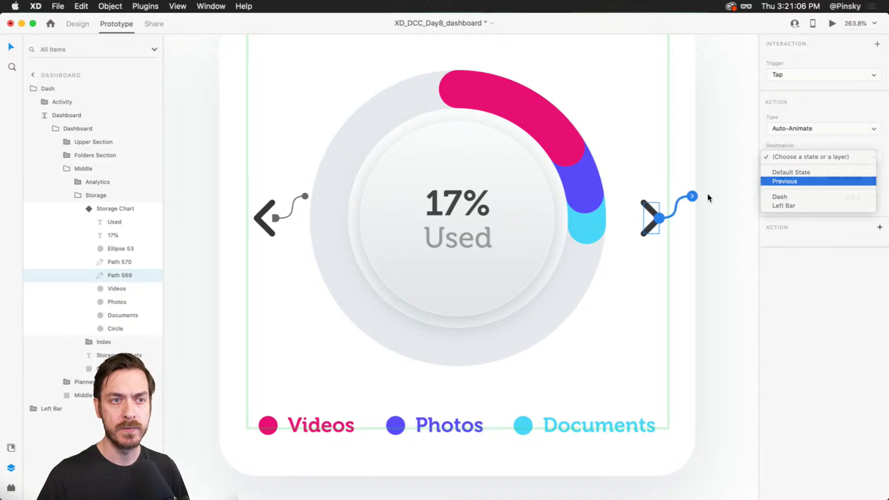
click(796, 181)
key(Escape)
In the Default State, link the chart's right arrow to the Last state with a Tap Auto-Animate interaction
click(812, 64)
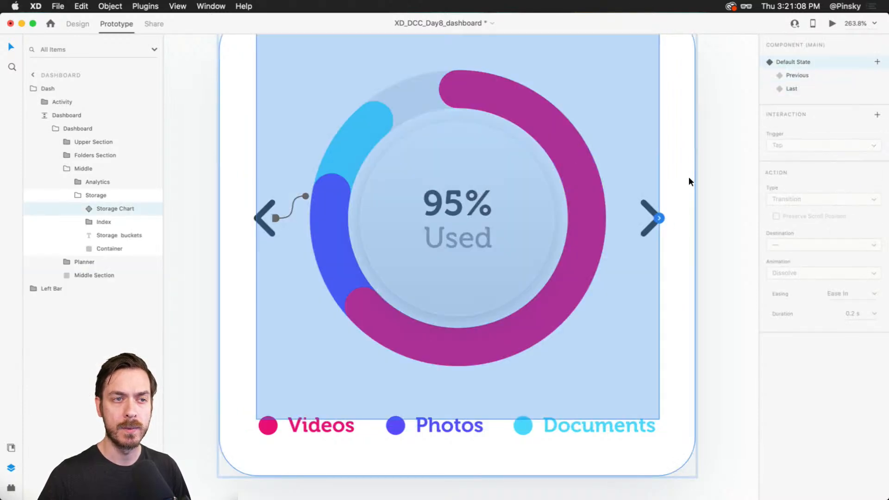
click(652, 211)
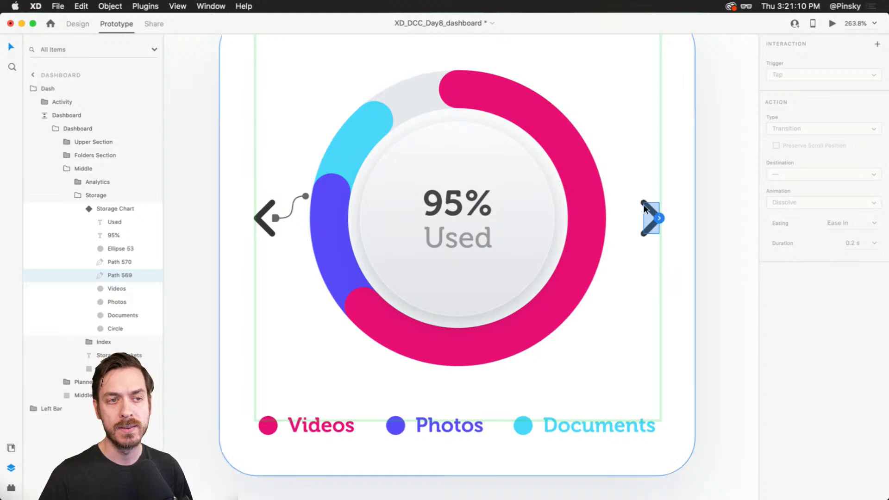
click(657, 216)
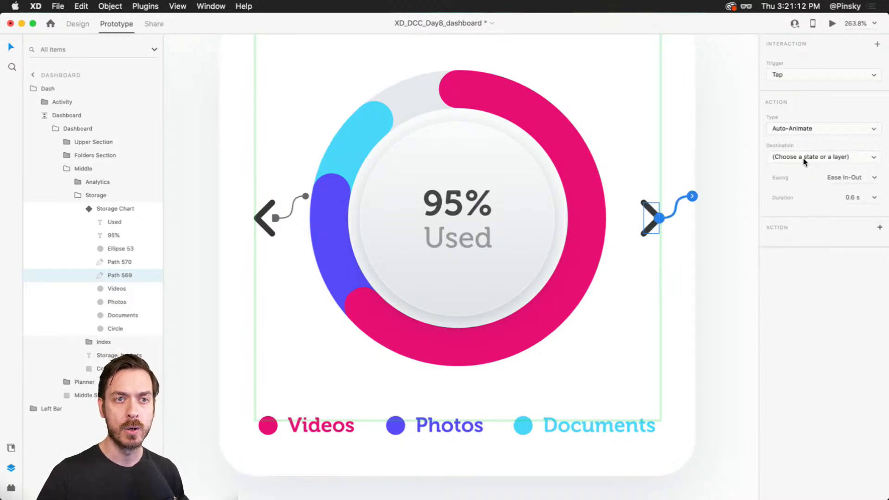
click(803, 157)
click(805, 182)
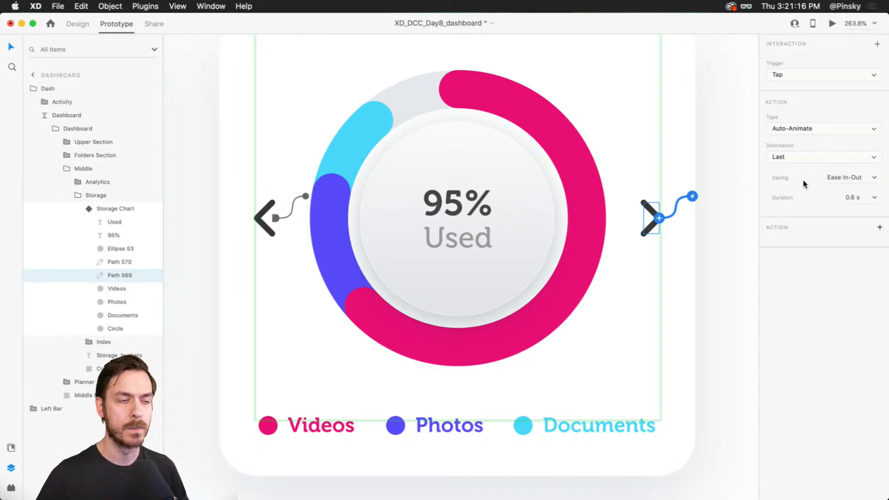
Preview the dashboard prototype and test the Storage buckets chart's left and right arrows to cycle through its states
click(832, 23)
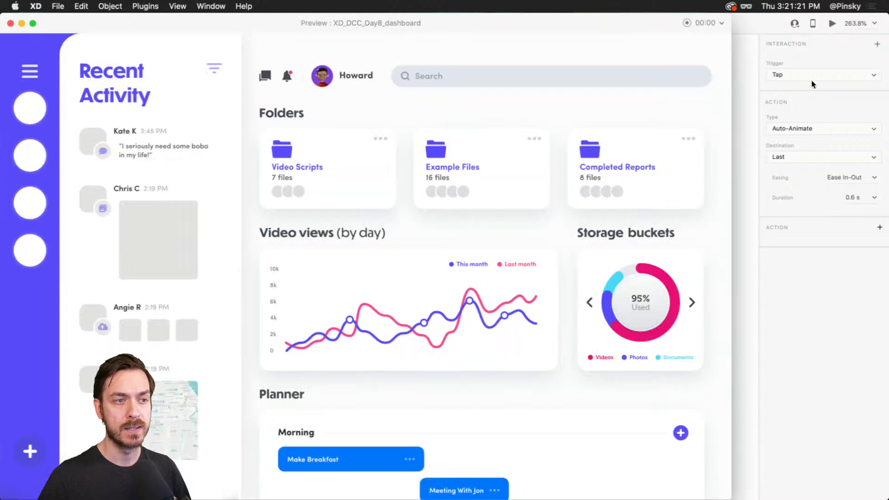
click(692, 303)
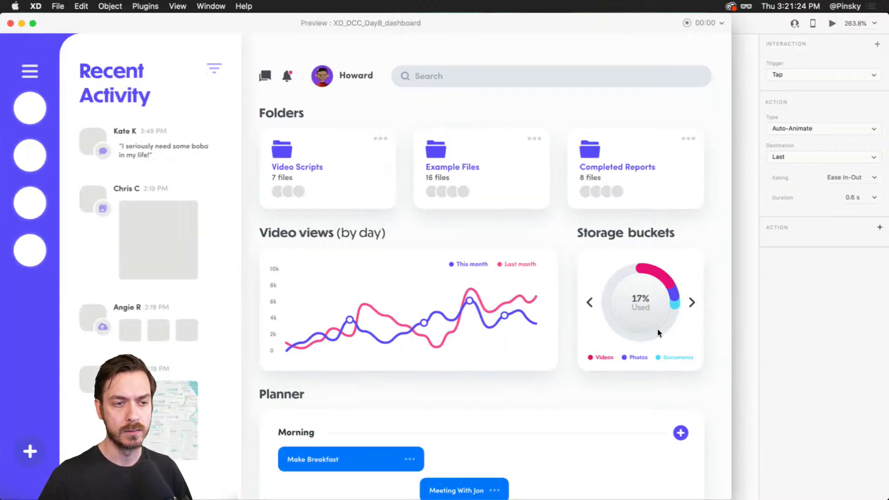
click(593, 305)
click(591, 306)
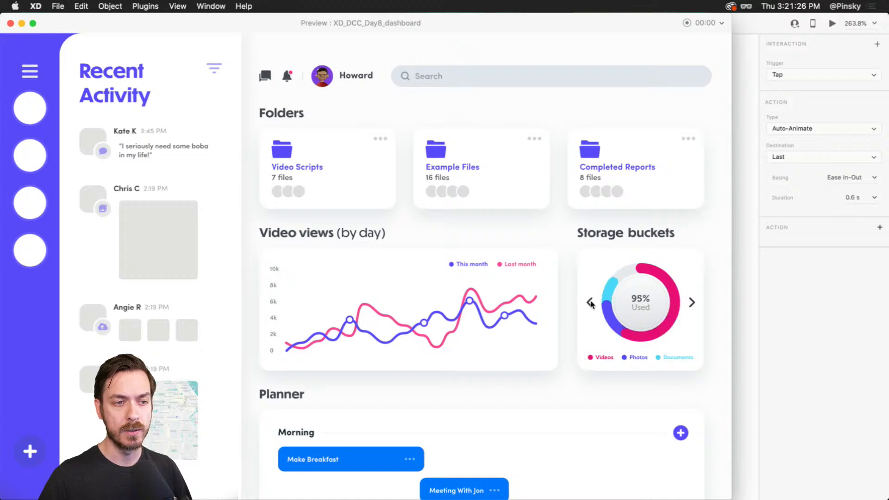
click(591, 306)
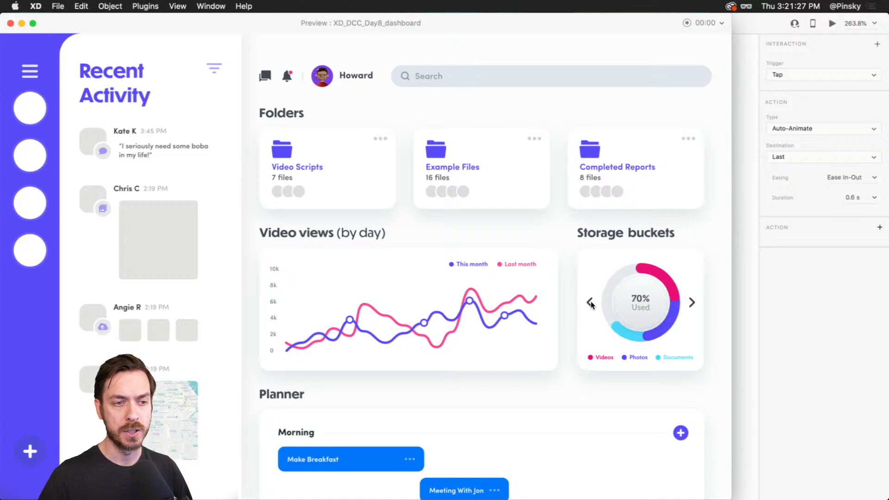
click(694, 303)
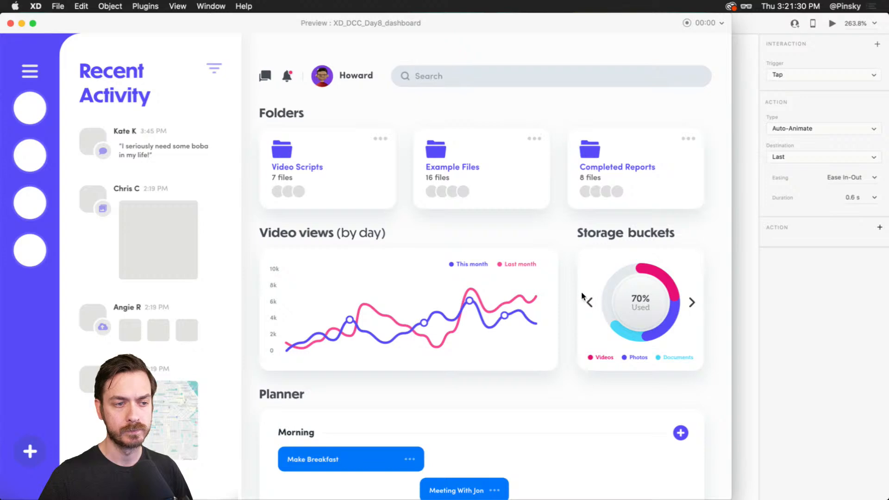
click(694, 303)
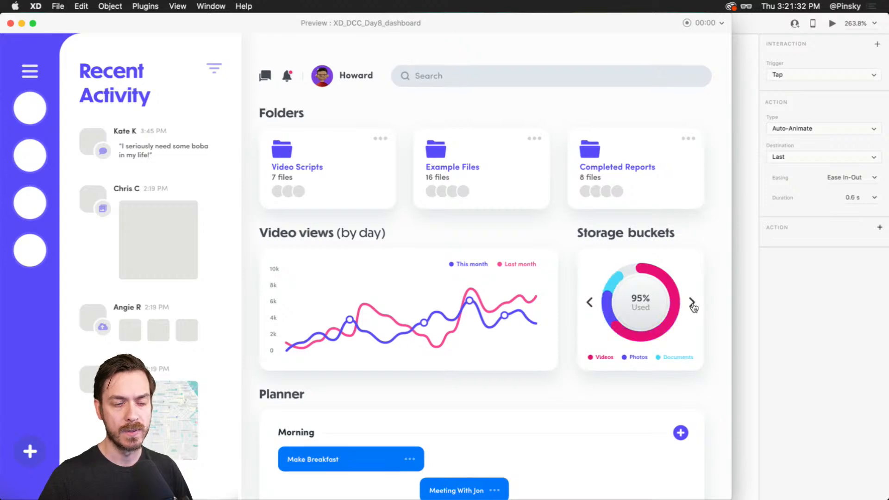
Close the preview, switch to design mode and make the pink Videos arc of the Storage chart its own component
key(super+w)
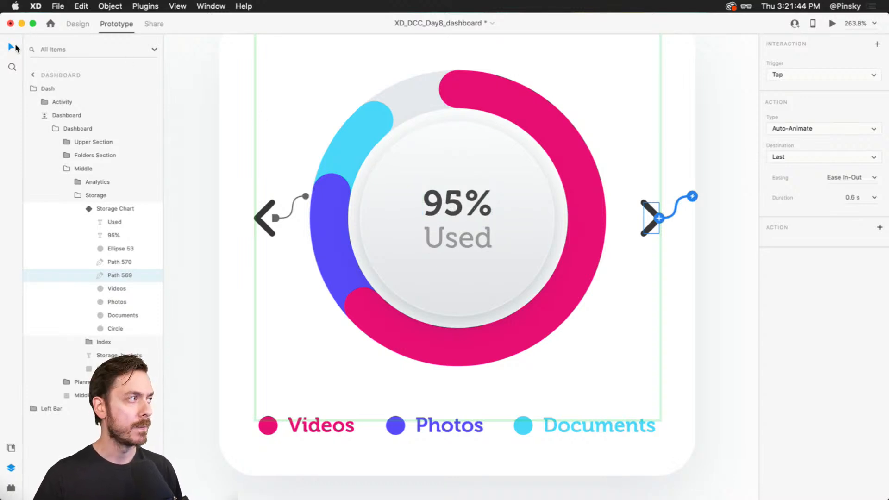
click(78, 28)
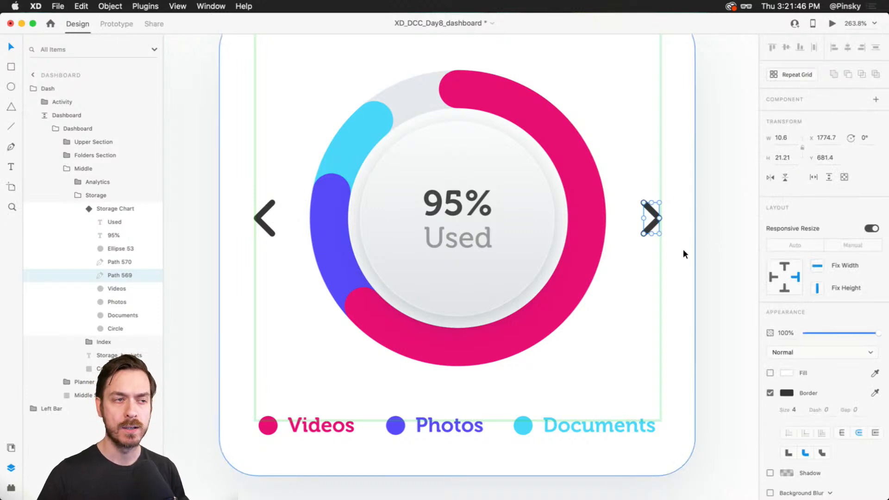
click(591, 157)
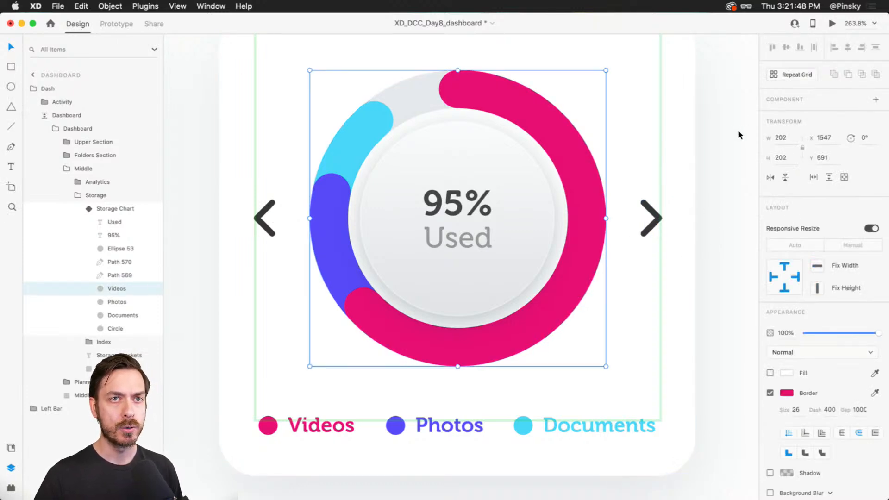
key(Escape)
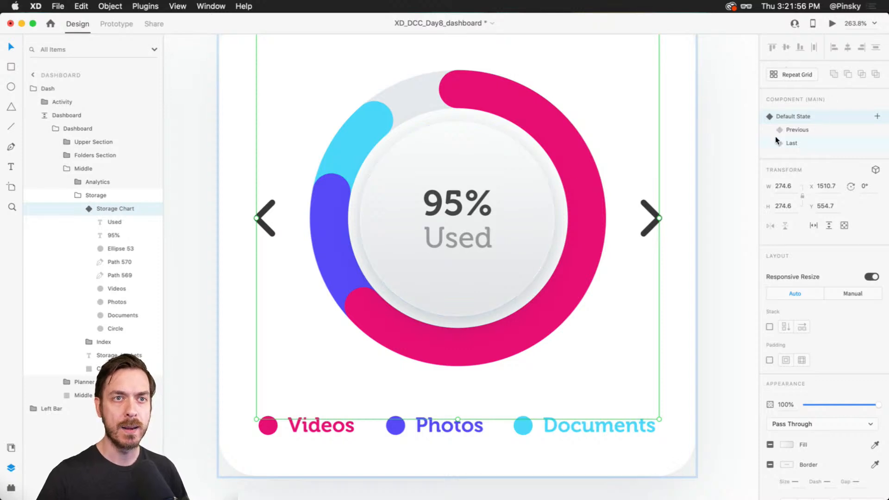
double_click(559, 153)
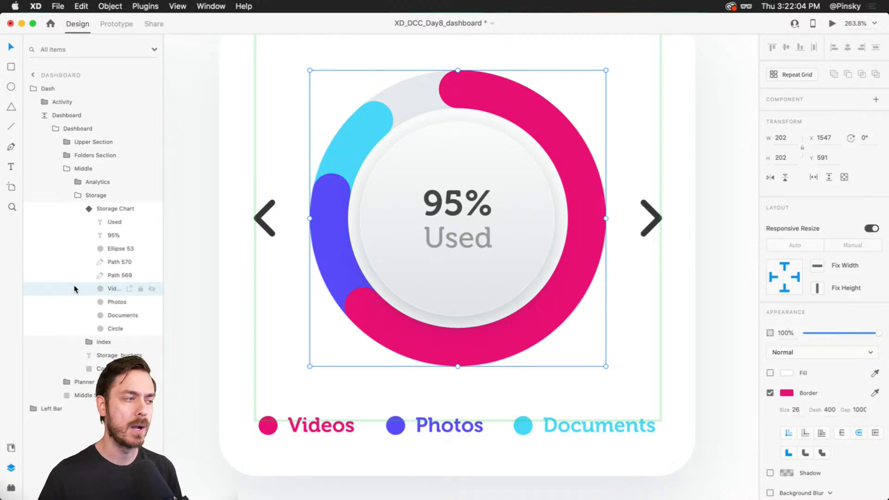
drag(586, 215, 562, 249)
key(super+z)
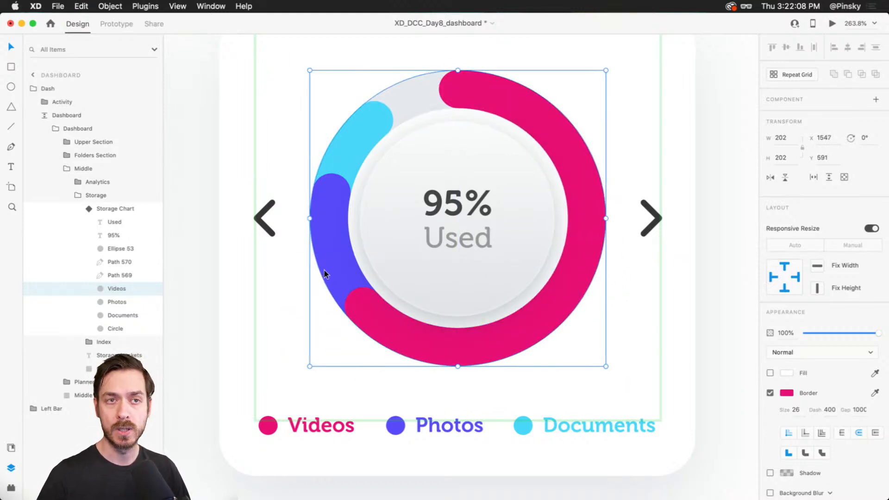
key(super+k)
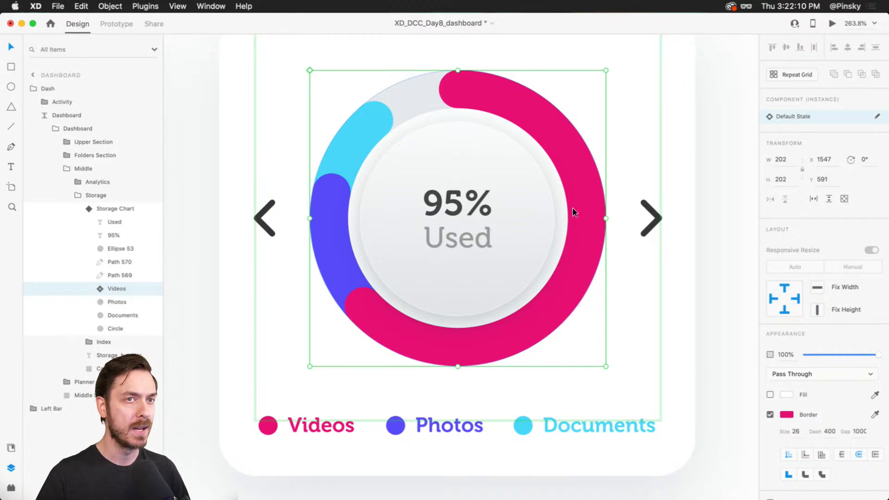
Open the Videos arc's main component on the pasteboard and add a Hover State to it
click(877, 117)
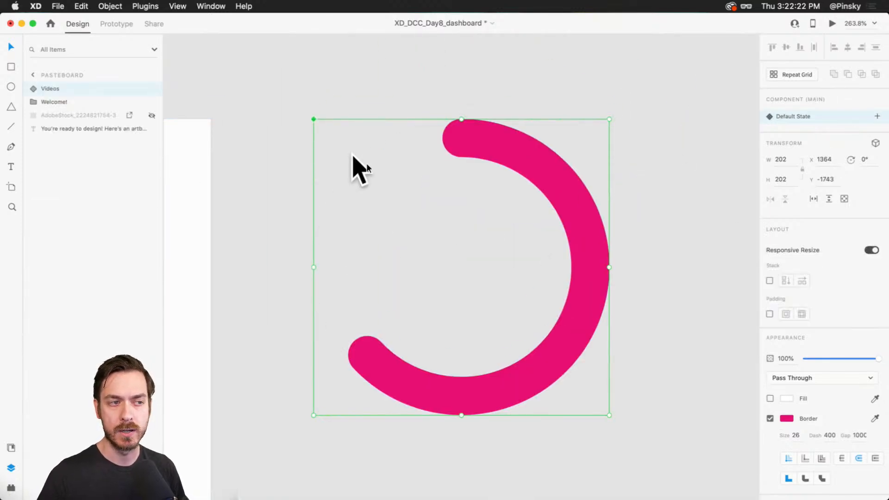
scroll(430, 211, down, 3)
drag(422, 183, 466, 97)
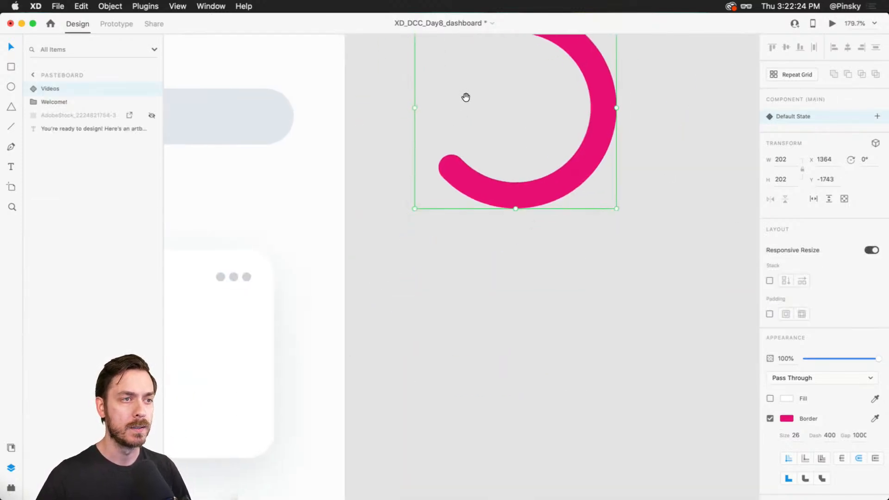
click(643, 167)
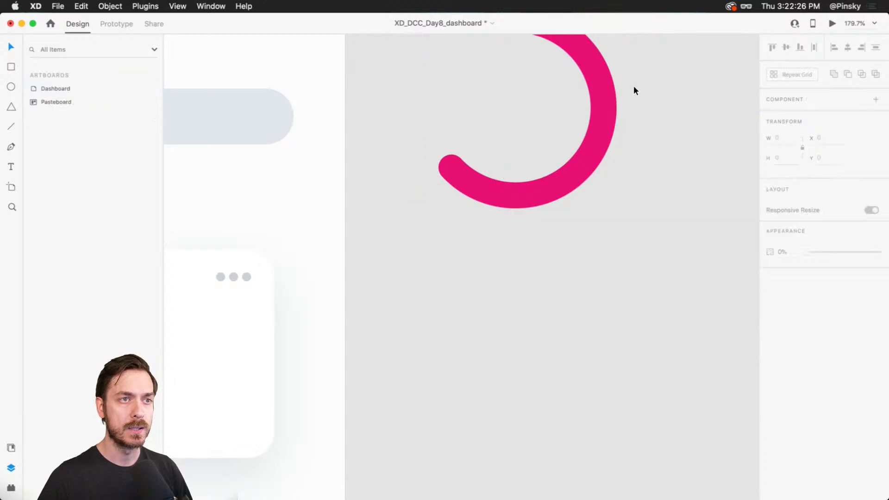
click(608, 98)
drag(642, 107, 629, 192)
click(877, 118)
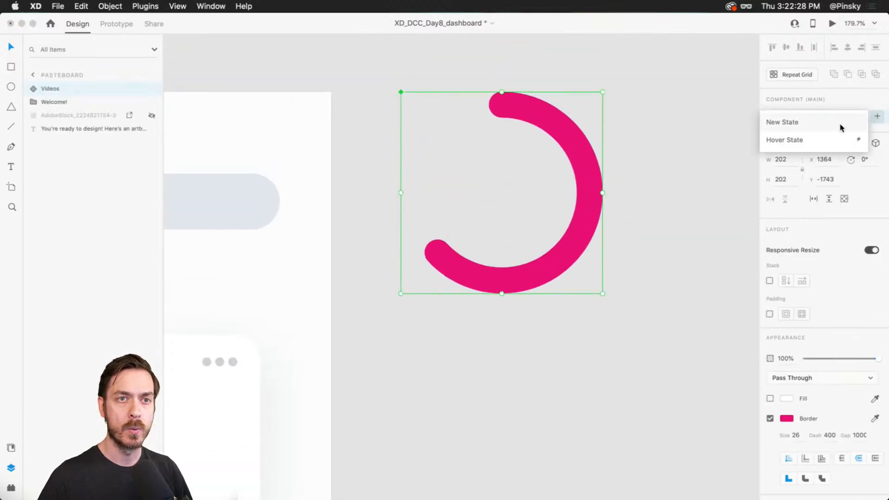
click(810, 138)
key(Return)
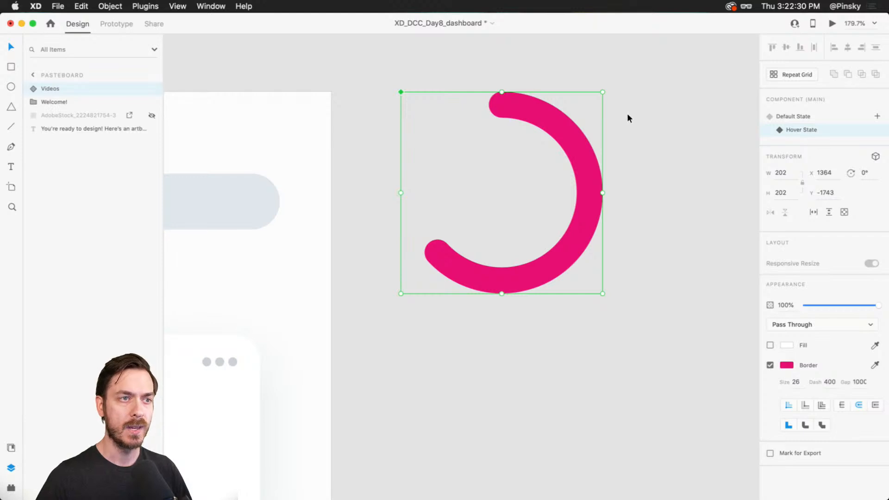
Draw a rectangle about 73 by 22 and place it just outside the upper right of the pink Videos arc
scroll(627, 116, up, 2)
key(r)
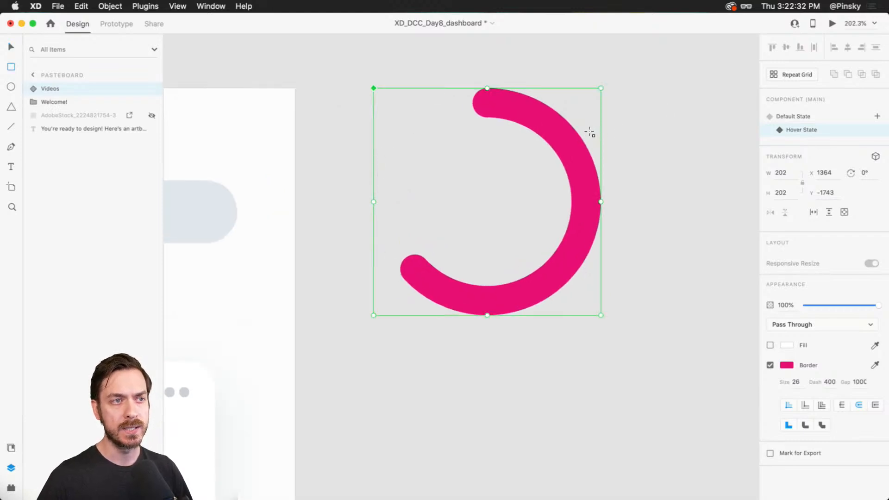
drag(588, 129, 667, 151)
scroll(666, 148, up, 4)
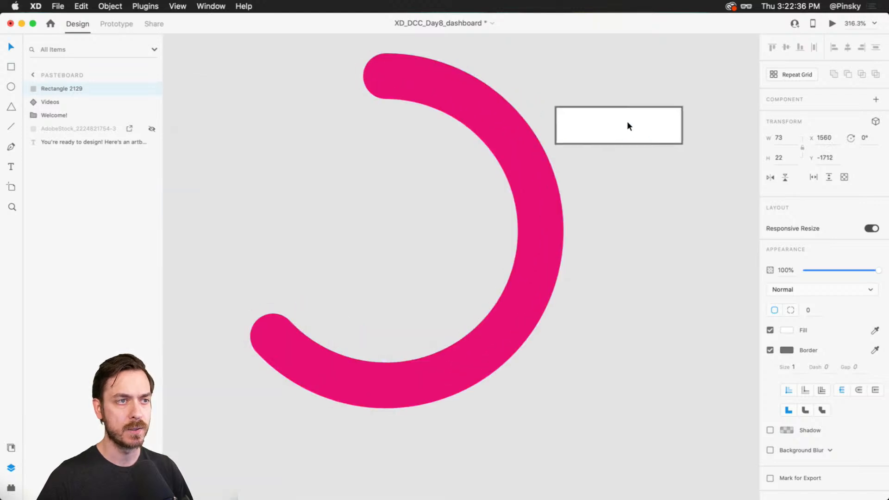
drag(628, 126, 610, 155)
scroll(602, 153, left, 10)
scroll(602, 153, down, 6)
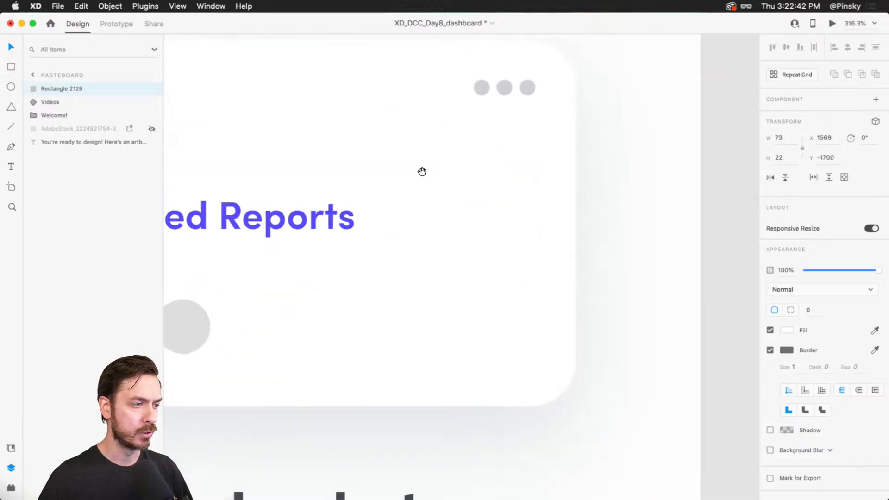
scroll(423, 172, down, 5)
scroll(412, 271, down, 1)
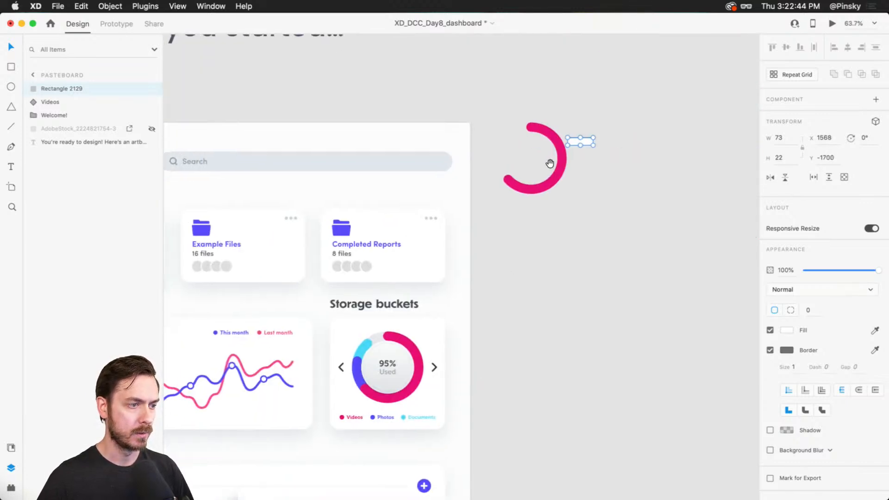
scroll(587, 179, up, 2)
scroll(601, 176, up, 8)
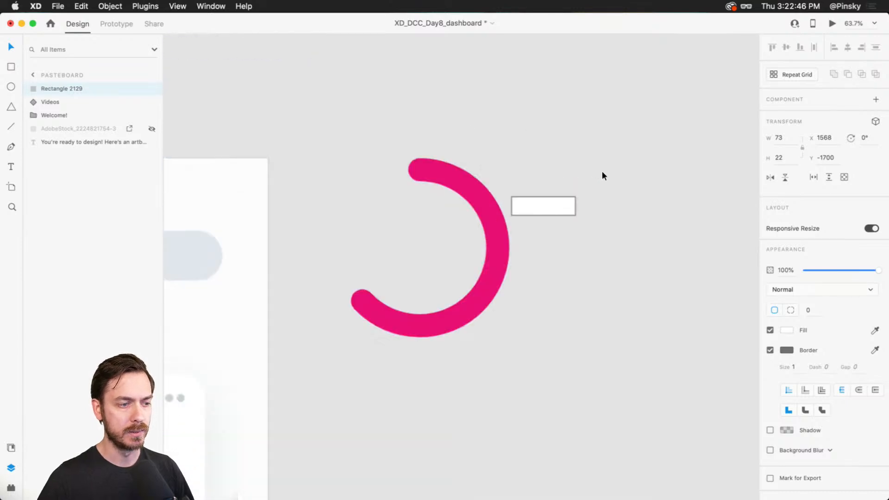
Turn the rectangle into a narrower tag 35 high with corner radius 6, the arc's pink fill and no border
drag(466, 237, 454, 210)
drag(399, 153, 401, 160)
key(i)
click(382, 245)
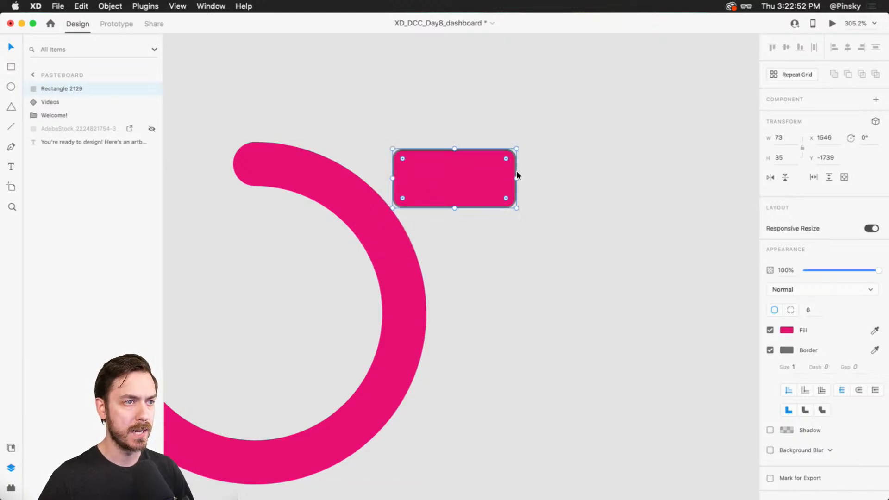
drag(516, 178, 421, 170)
click(770, 350)
Add the text "Videos" on the pink tag in white Museo 700 at size 11
scroll(421, 171, up, 5)
key(t)
click(402, 170)
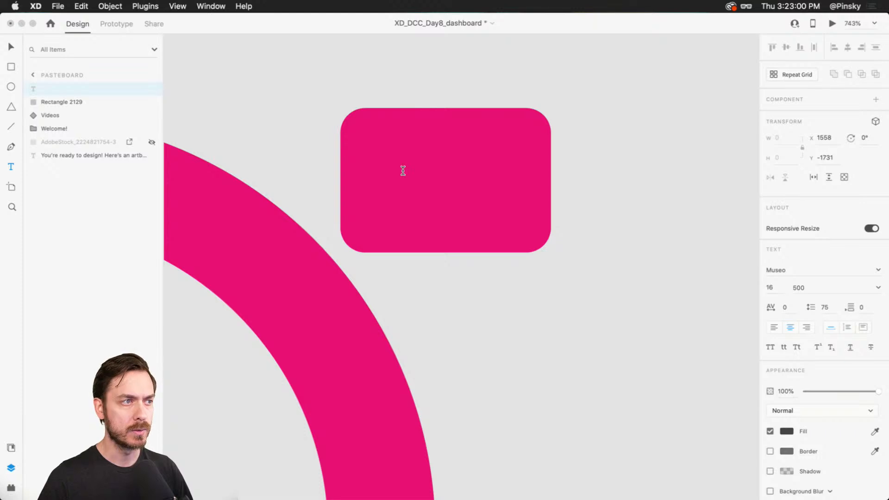
text(Videos)
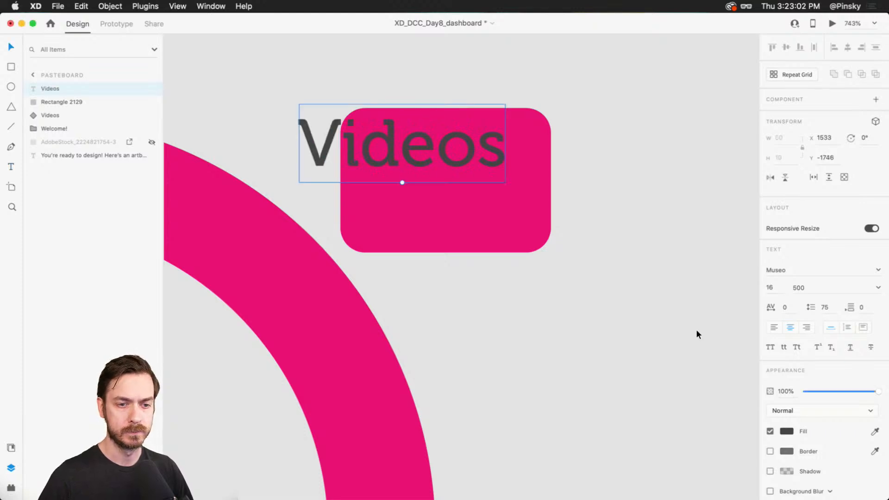
click(789, 431)
drag(685, 384, 650, 357)
click(820, 227)
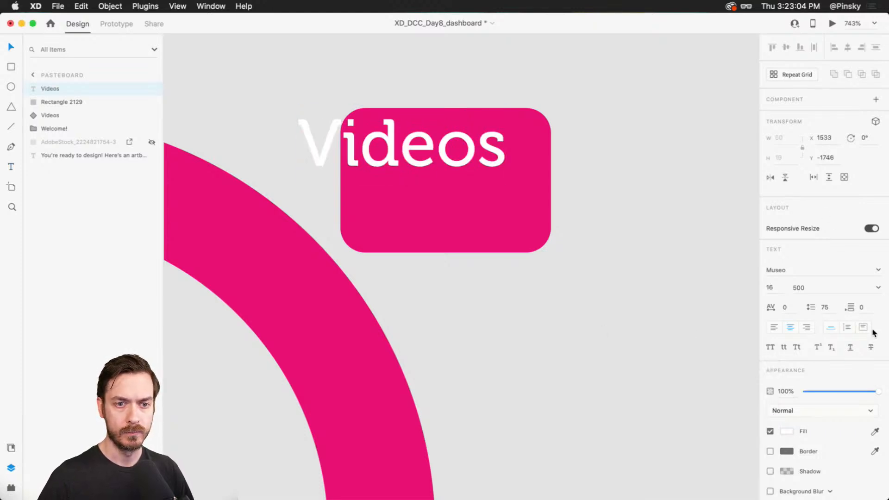
click(879, 288)
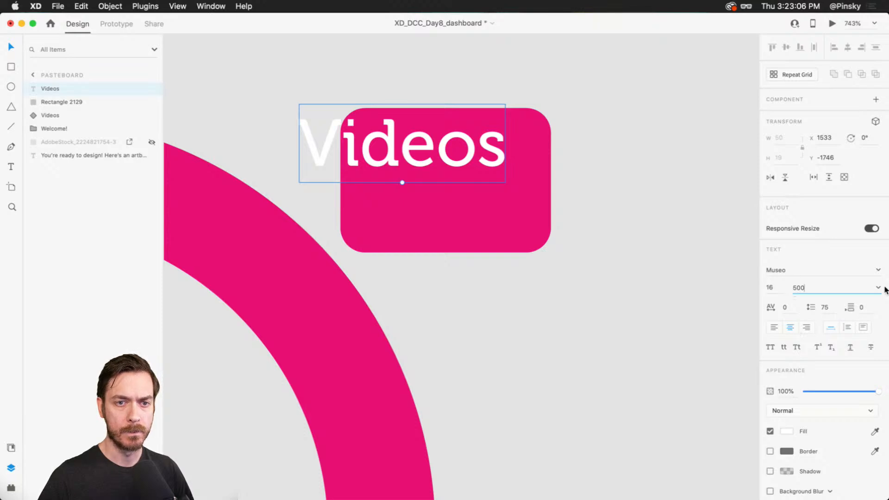
click(842, 331)
mouse_move(443, 163)
mouse_down()
mouse_move(473, 179)
mouse_move(435, 190)
mouse_move(436, 177)
mouse_up()
Duplicate the Videos label below itself as "65%" and nudge both lines into the middle of the pink tag
drag(448, 147, 458, 206)
double_click(458, 206)
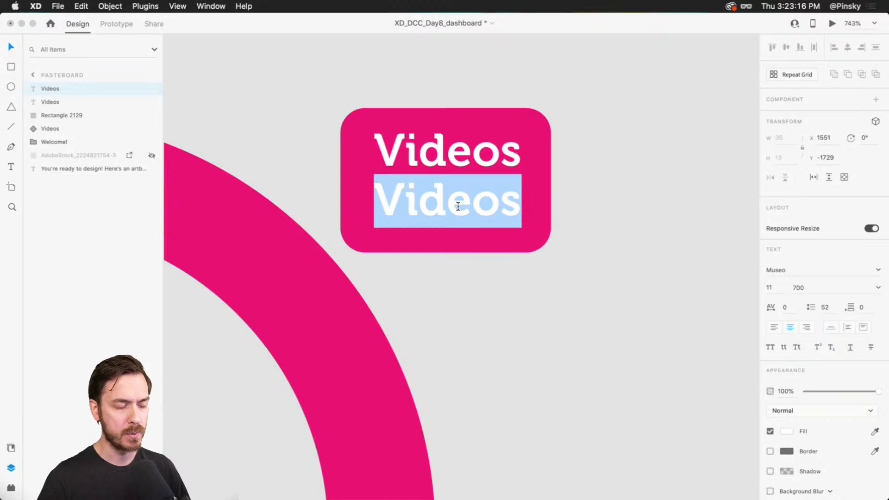
text(5)
key(BackSpace)
text(64)
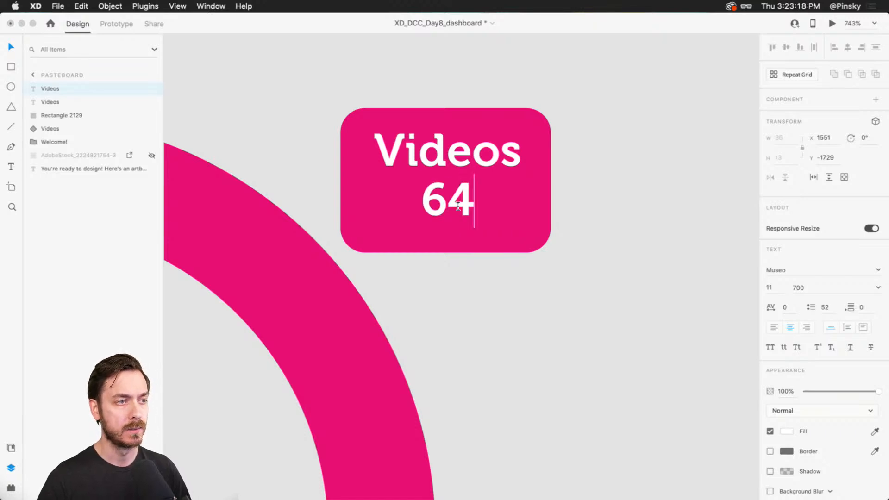
key(BackSpace)
text(5&)
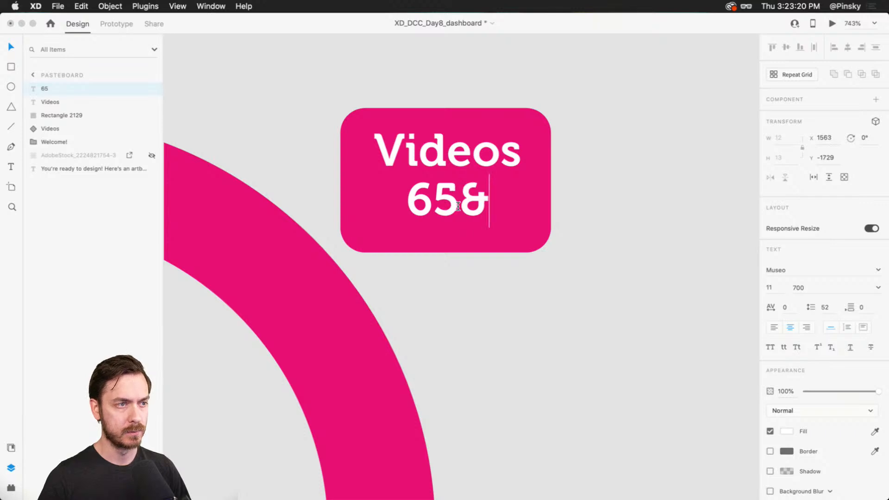
key(BackSpace)
text(%)
key(Escape)
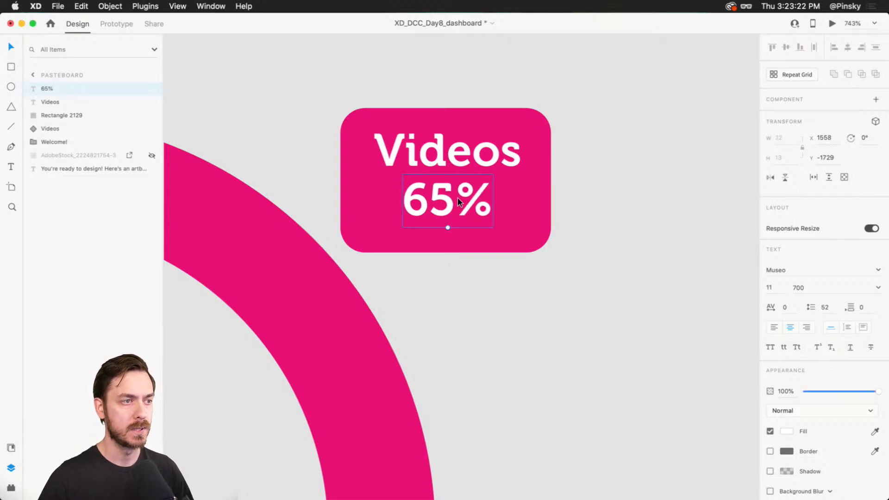
shift+click(456, 157)
drag(457, 157, 456, 160)
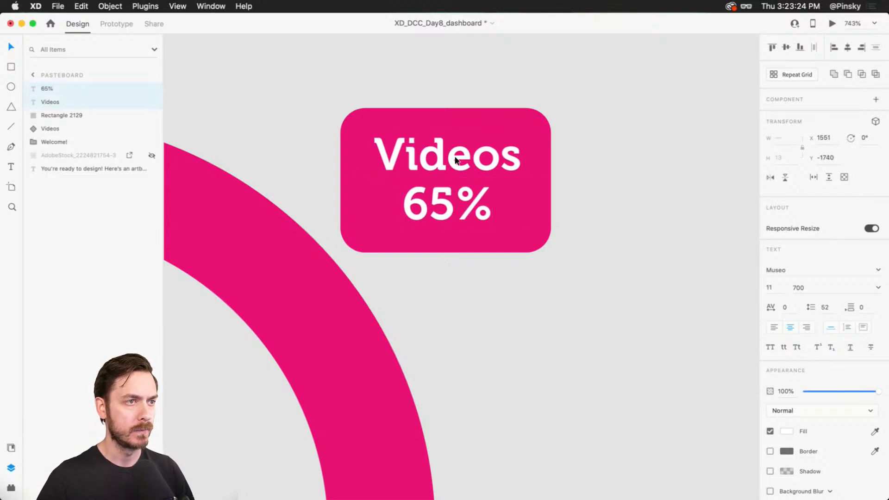
Switch the Videos arc component between its Default State and Hover State to check how the tag behaves
scroll(456, 161, down, 5)
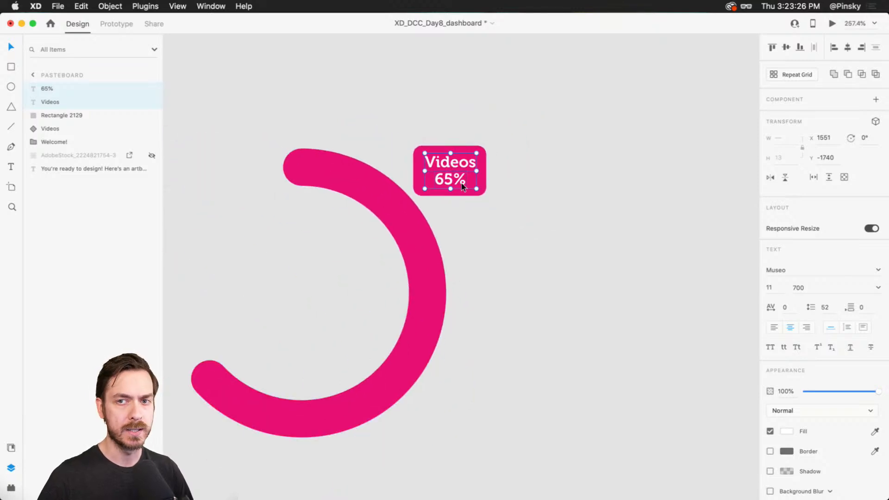
key(Escape)
click(430, 287)
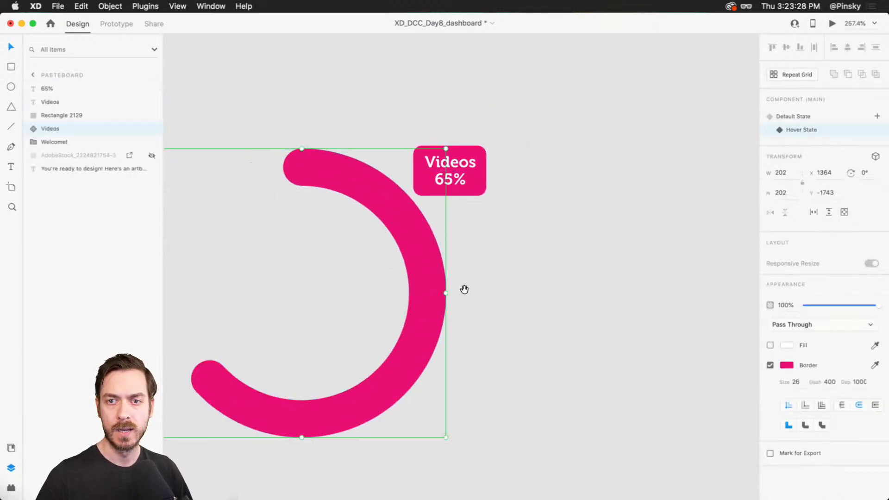
drag(464, 290, 508, 277)
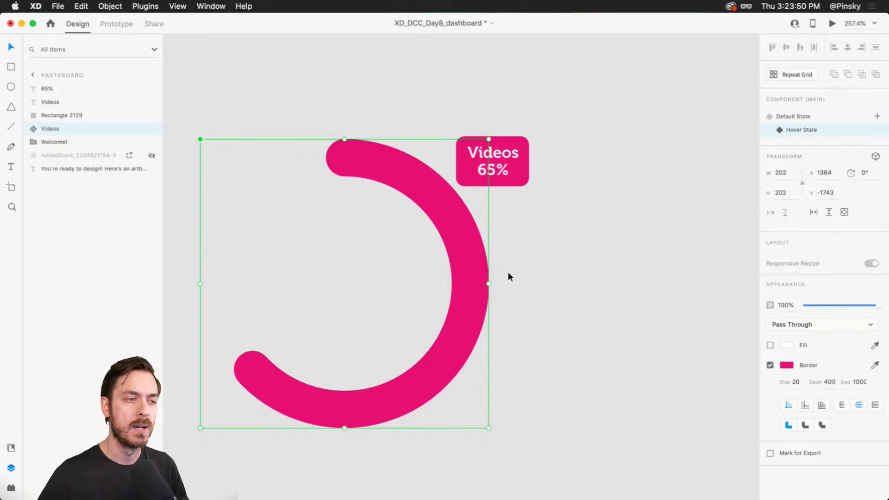
key(super+minus)
click(820, 118)
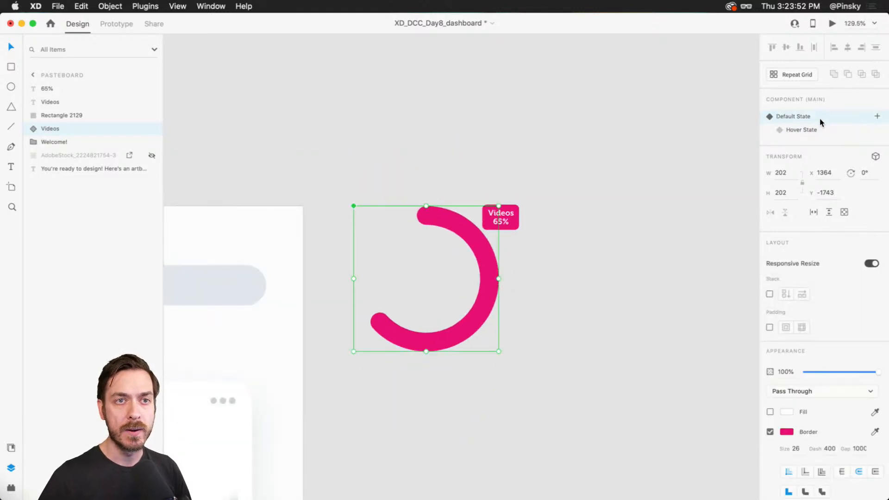
click(808, 129)
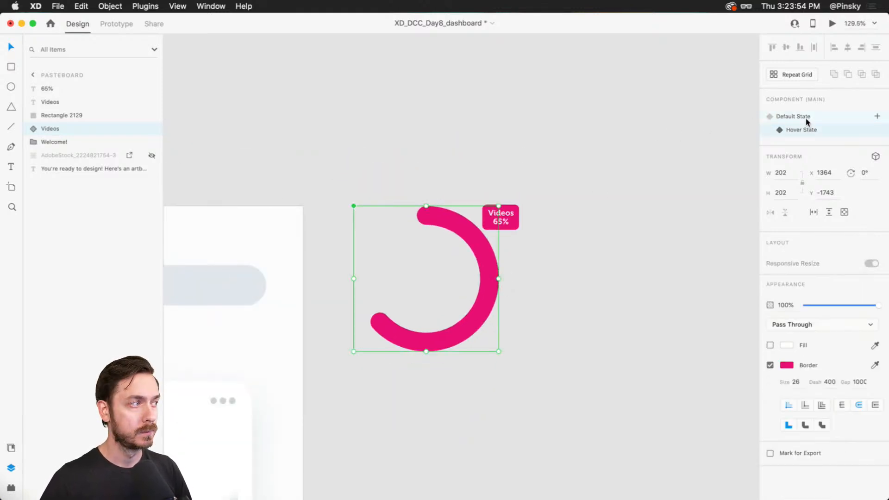
click(805, 117)
Remove the loose Videos 65% tag from the pasteboard and select the Videos arc component in its Default State
scroll(500, 224, up, 5)
double_click(520, 218)
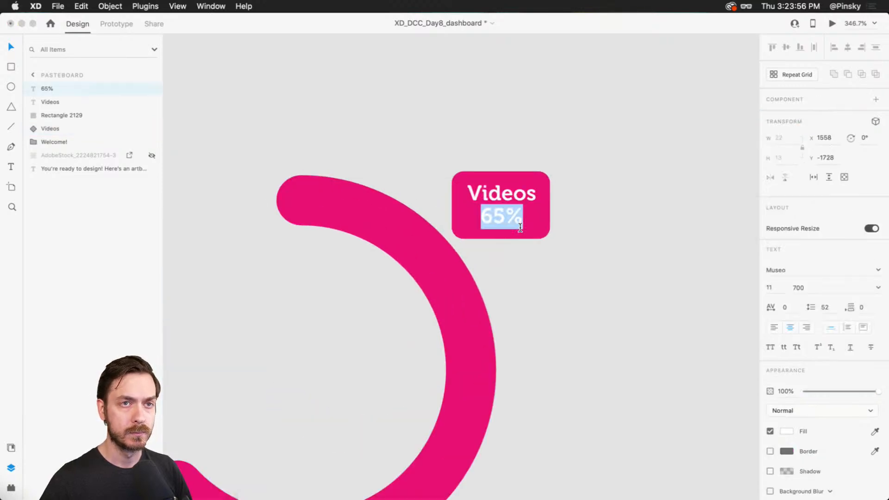
key(Escape)
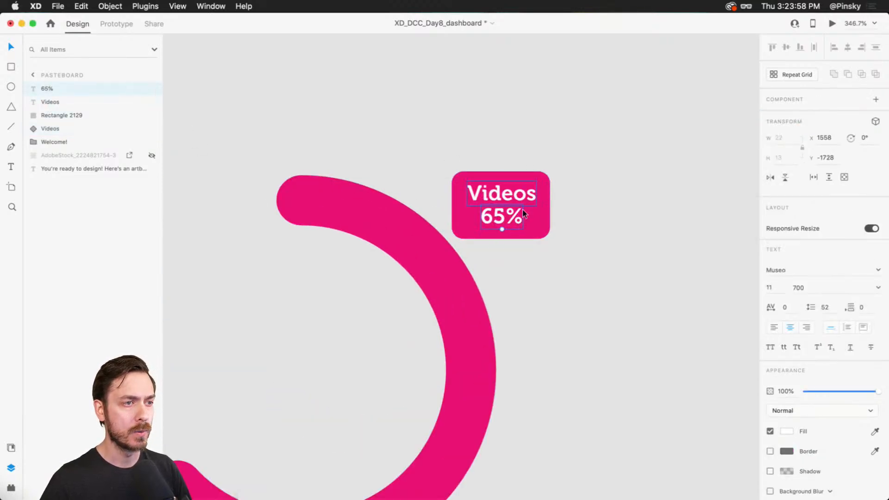
click(460, 280)
scroll(417, 284, down, 3)
drag(601, 98, 556, 153)
key(BackSpace)
click(499, 255)
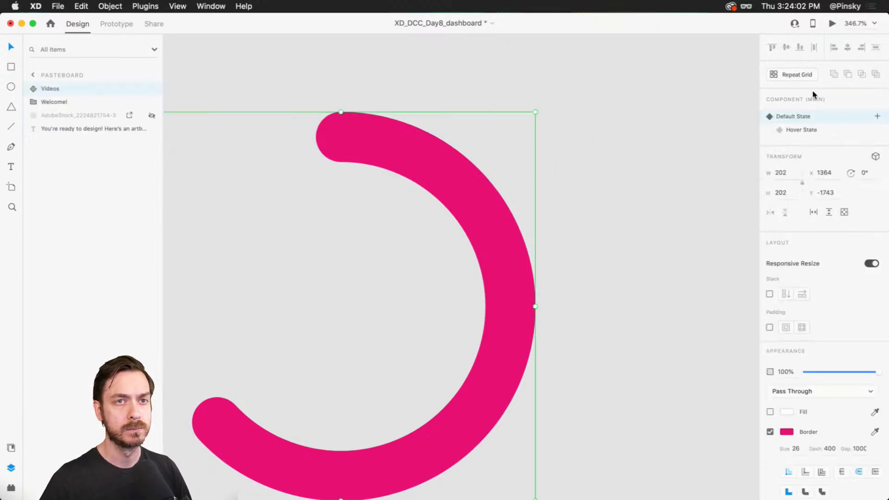
Undo the last change inside the Videos arc component, check its Hover State and return it to the Default State
double_click(477, 209)
key(super+z)
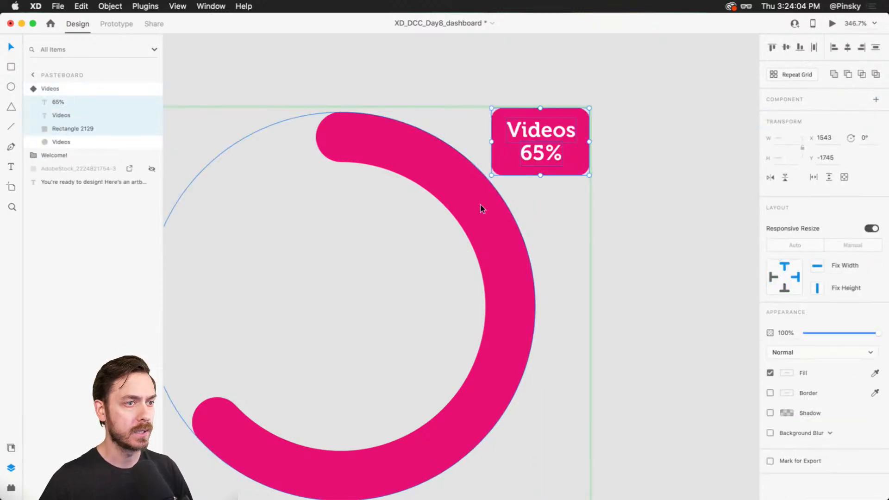
key(Escape)
click(813, 115)
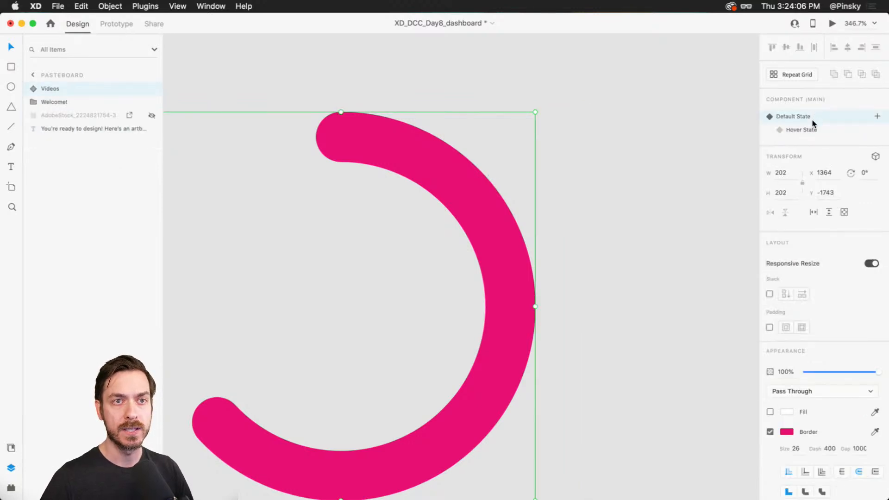
click(812, 131)
click(809, 116)
Preview the dashboard to test hovering the Videos arc and switching the Storage buckets chart with both arrows
drag(540, 253, 704, 137)
scroll(542, 270, down, 5)
scroll(542, 270, down, 5)
scroll(542, 270, left, 4)
click(477, 363)
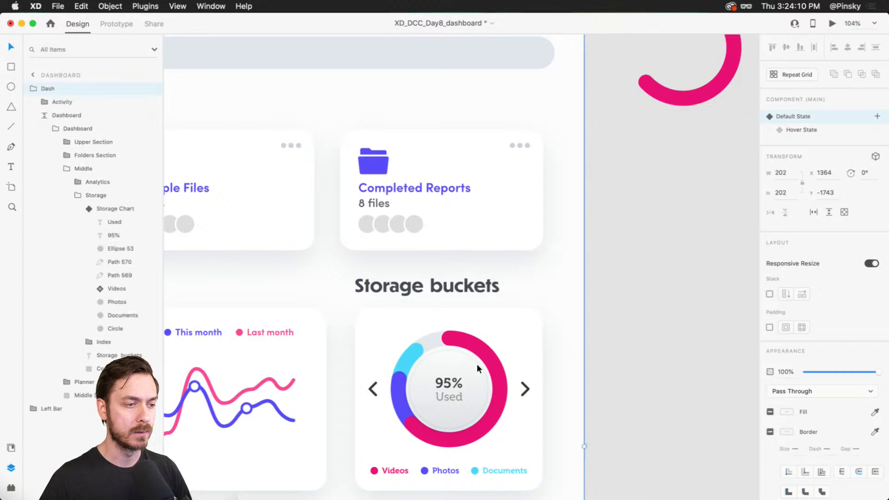
key(super+Return)
mouse_move(670, 296)
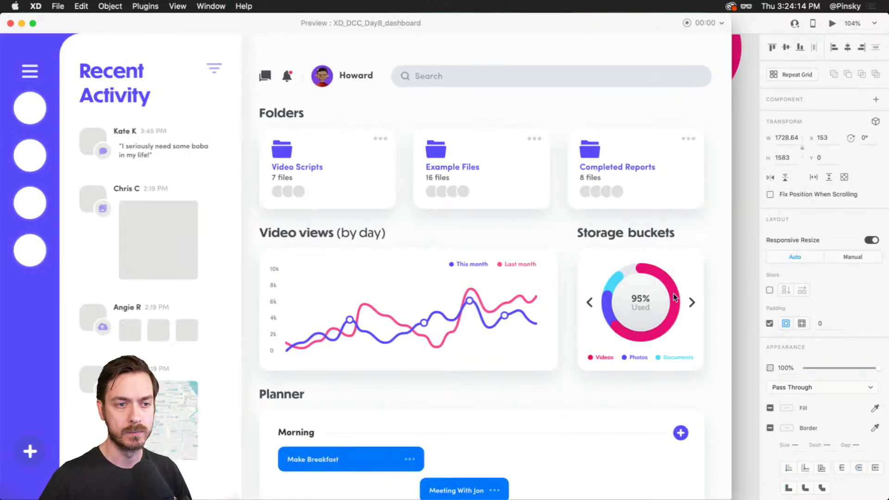
click(695, 306)
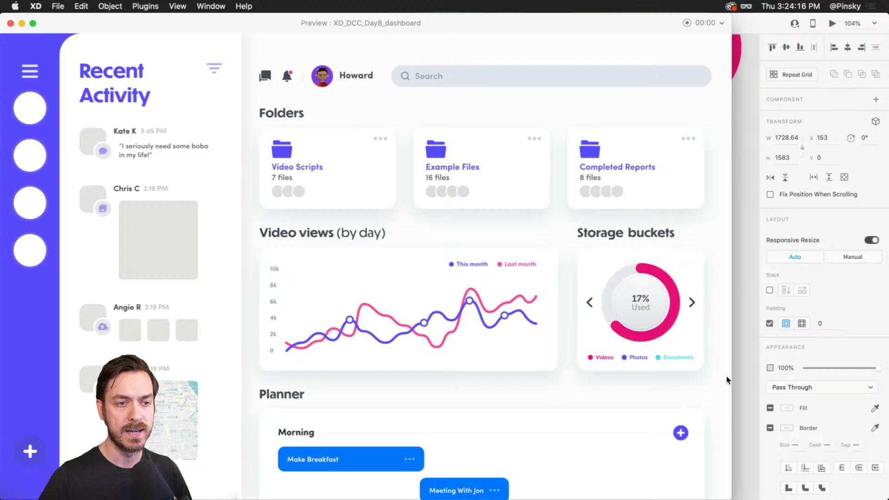
click(589, 306)
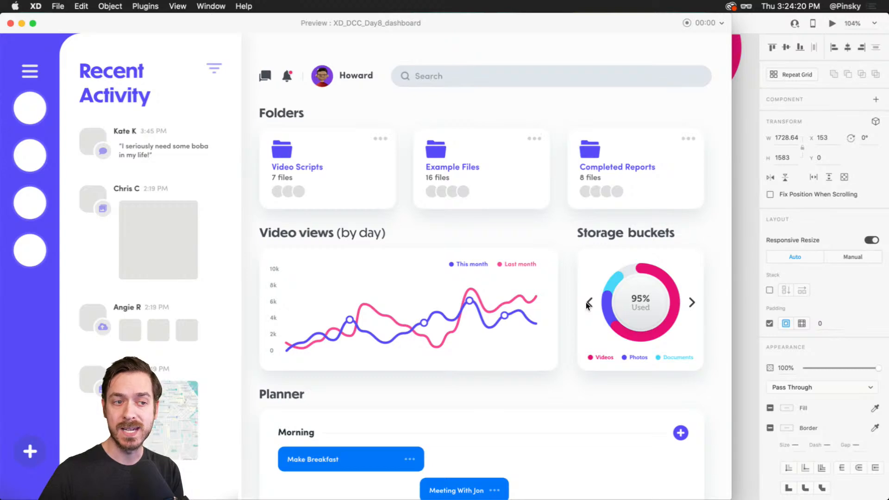
click(590, 302)
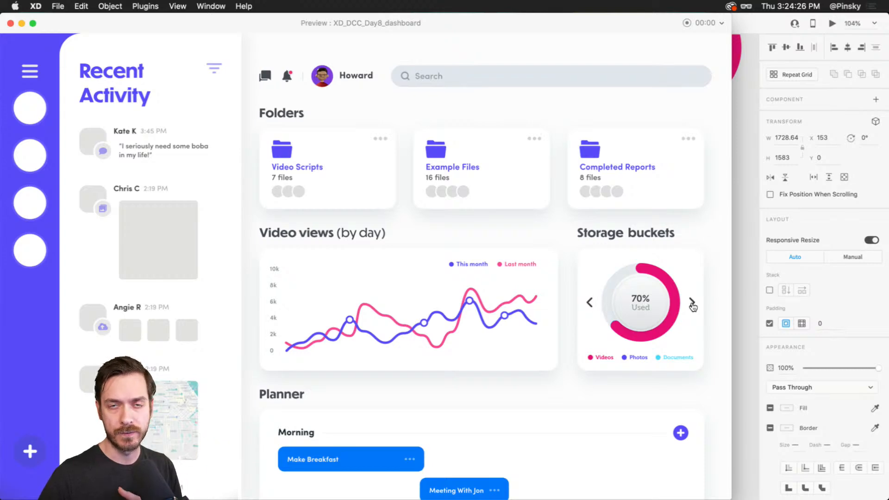
key(Escape)
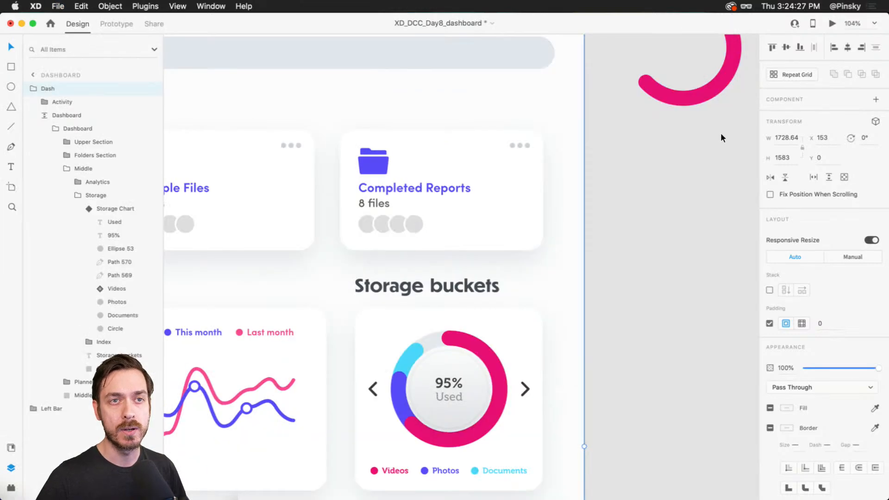
Select the Storage Chart component inside the Storage buckets card and switch it to its Previous state
double_click(489, 350)
double_click(490, 350)
drag(489, 352, 506, 290)
double_click(506, 290)
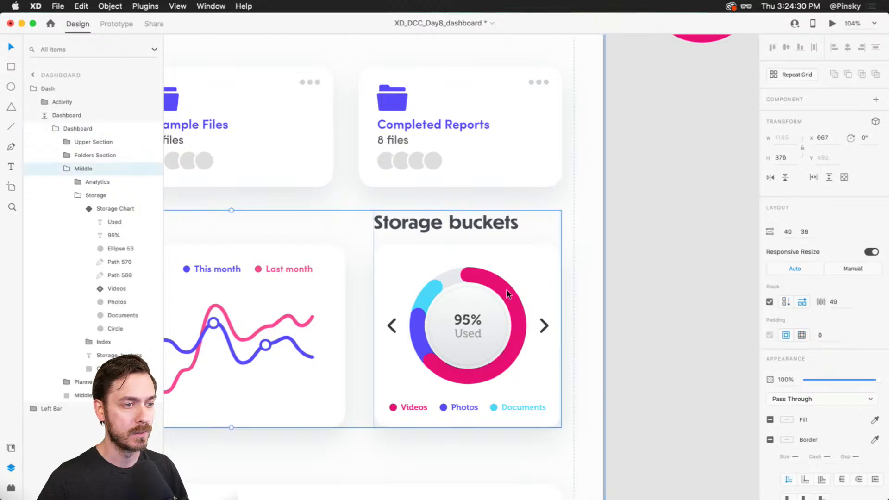
double_click(506, 289)
double_click(506, 289)
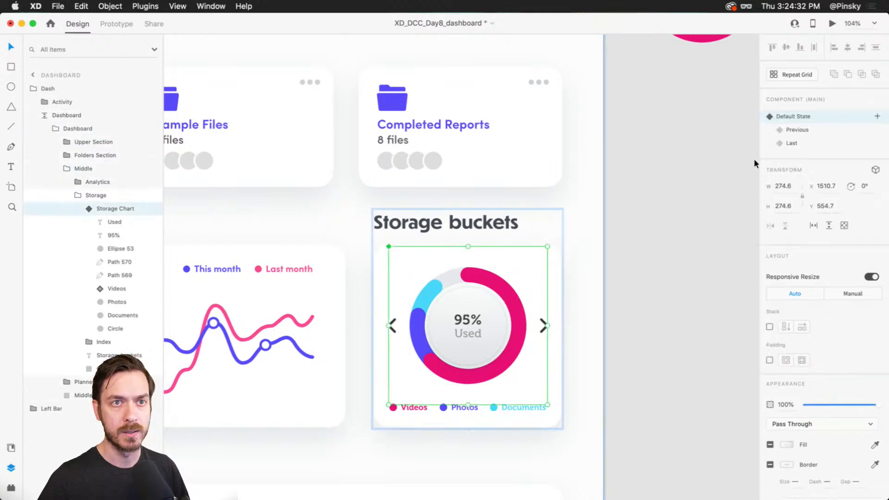
click(799, 130)
Shorten the nested Videos arc in the chart's 70% version by setting its border dash to 200
double_click(474, 354)
double_click(474, 353)
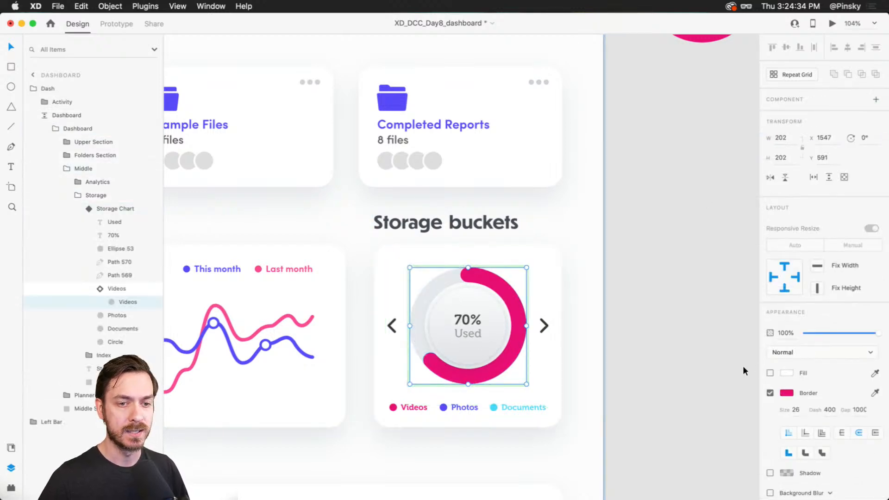
click(832, 416)
text(380)
key(Return)
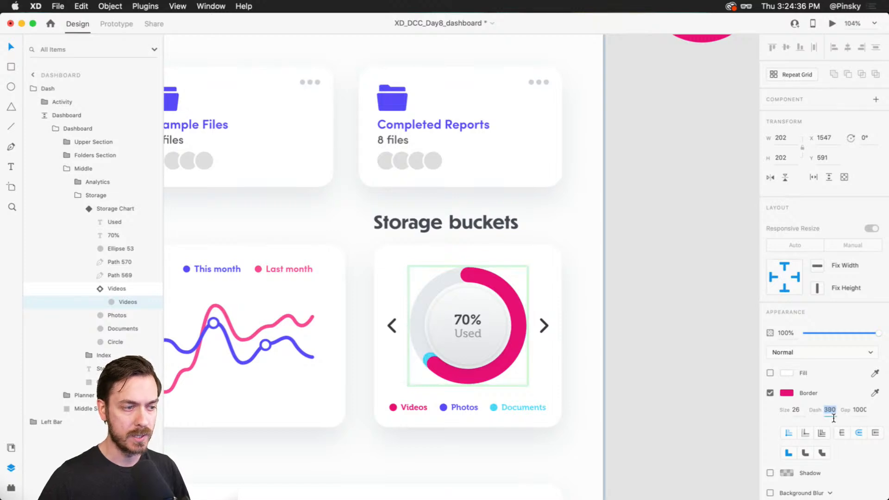
key(shift+Down)
key(shift+Down)
key(shift+Down)
key(shift+Down)
key(shift+Down)
key(shift+Down)
key(shift+Down)
key(shift+Down)
key(shift+Down)
key(shift+Down)
key(shift+Down)
key(shift+Down)
key(shift+Down)
key(shift+Down)
key(shift+Down)
key(shift+Down)
key(shift+Down)
key(shift+Down)
key(shift+Down)
key(shift+Down)
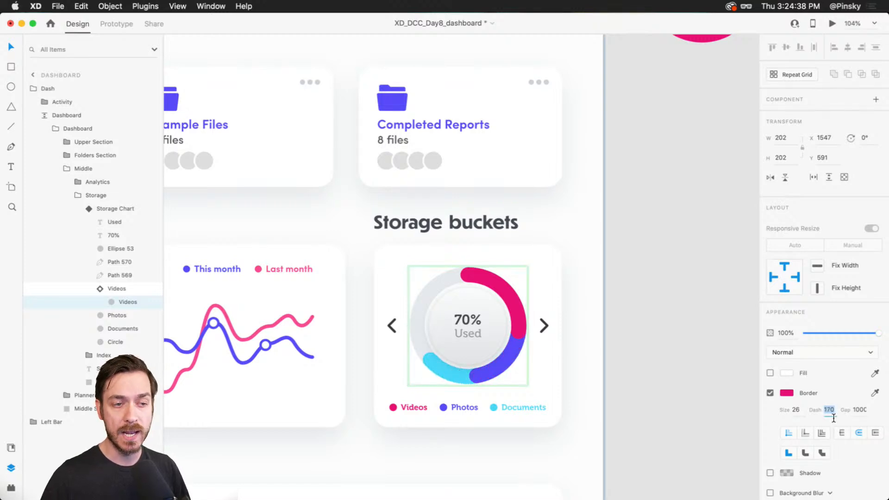
key(shift+Up)
key(shift+Up)
key(shift+Up)
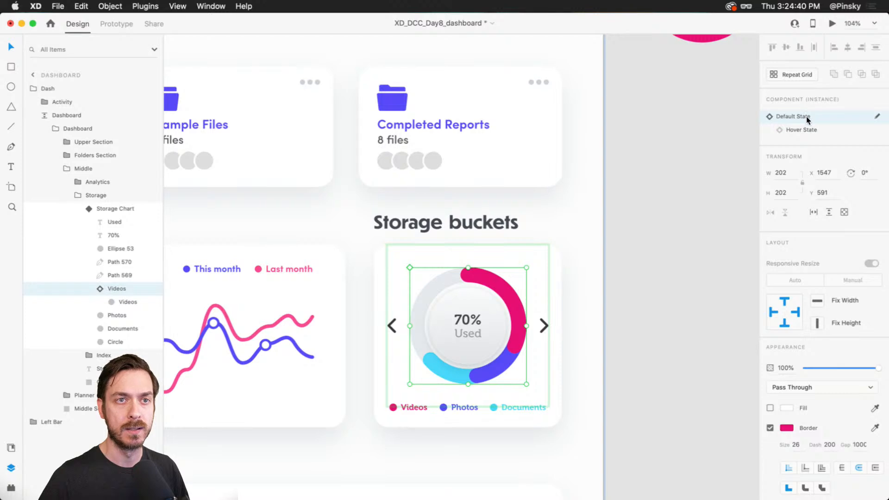
Preview the dashboard, switch the Storage buckets chart to its previous view and test hovering the Videos arc
click(832, 24)
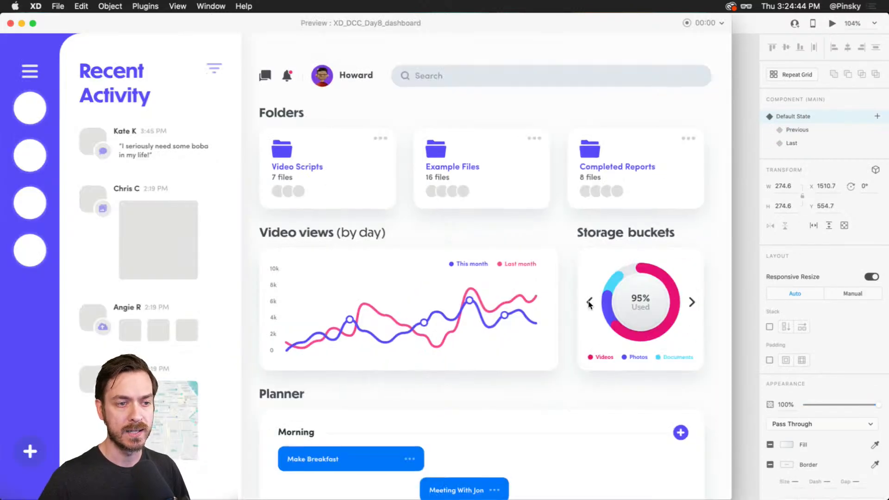
click(589, 304)
mouse_move(671, 301)
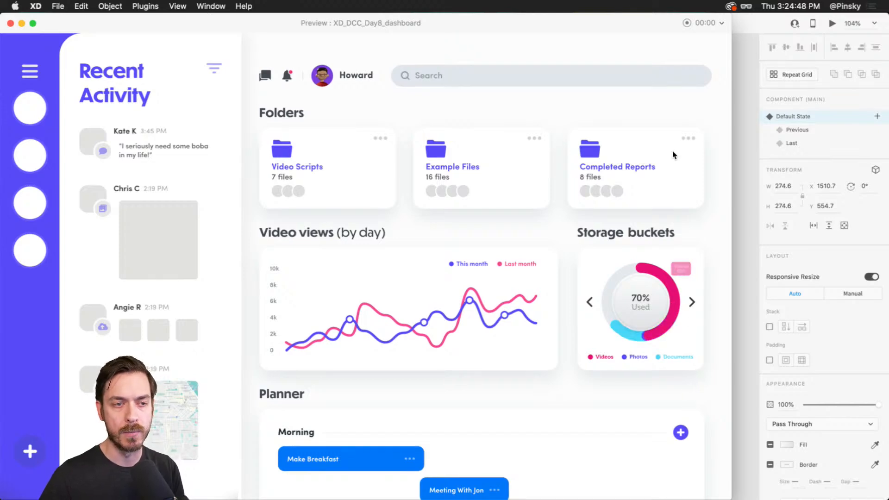
key(super+w)
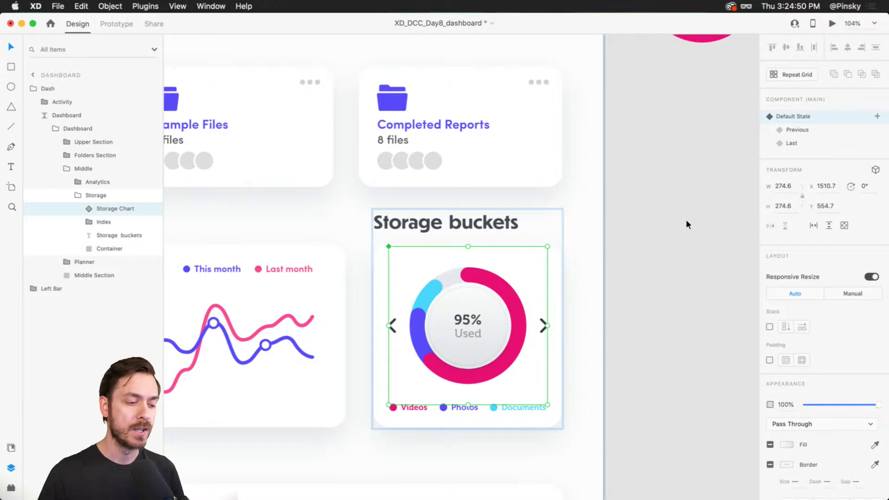